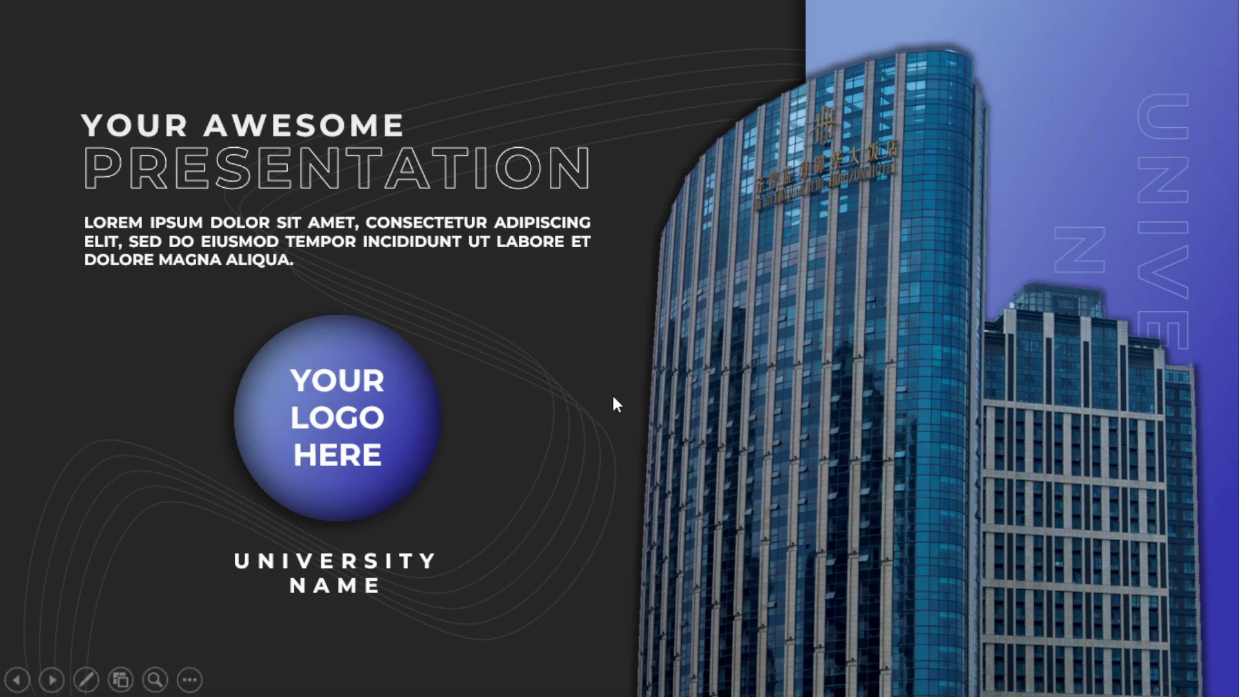
# Advance the slideshow through the John Doe, Preliminary, Problem Identification, Statement, Scope and Research Purposes slides.
pyautogui.click(614, 343)
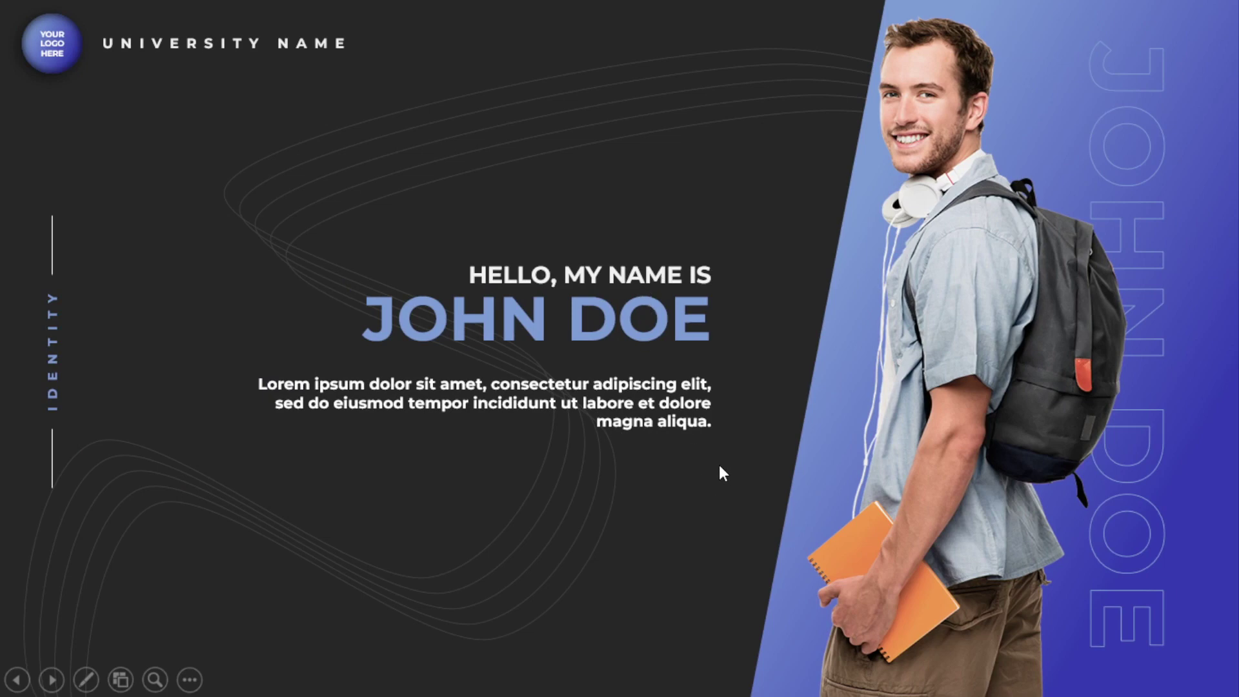
pyautogui.click(711, 464)
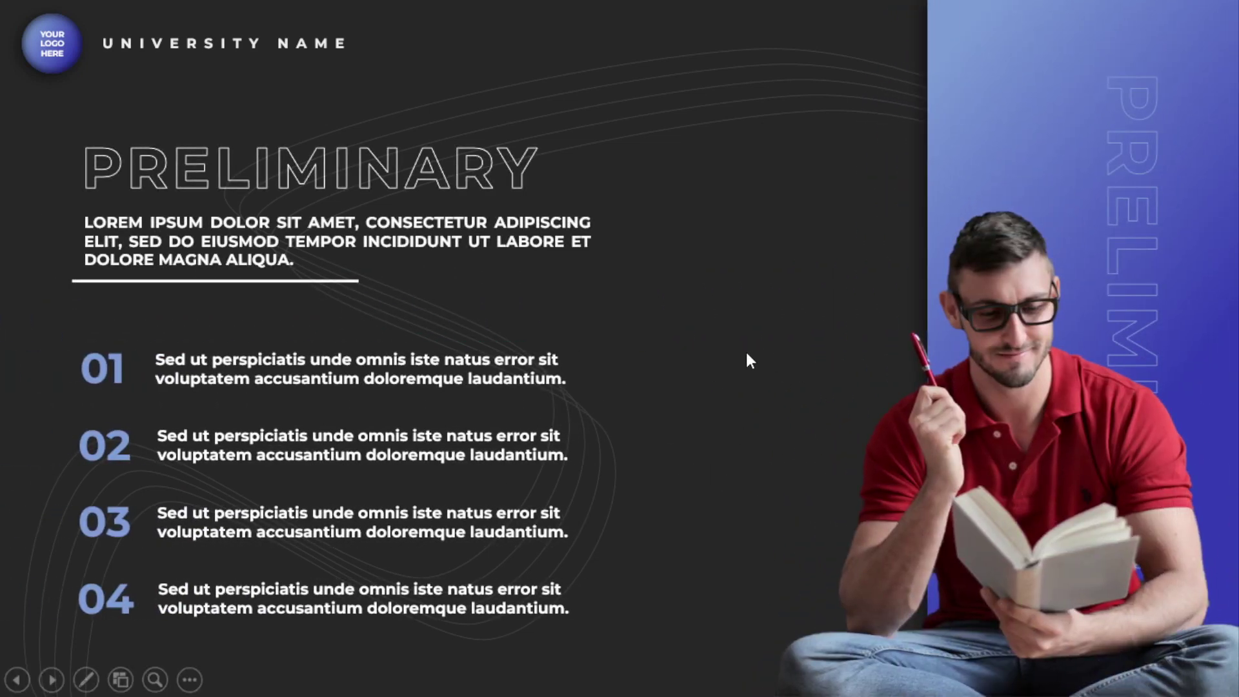
pyautogui.click(734, 373)
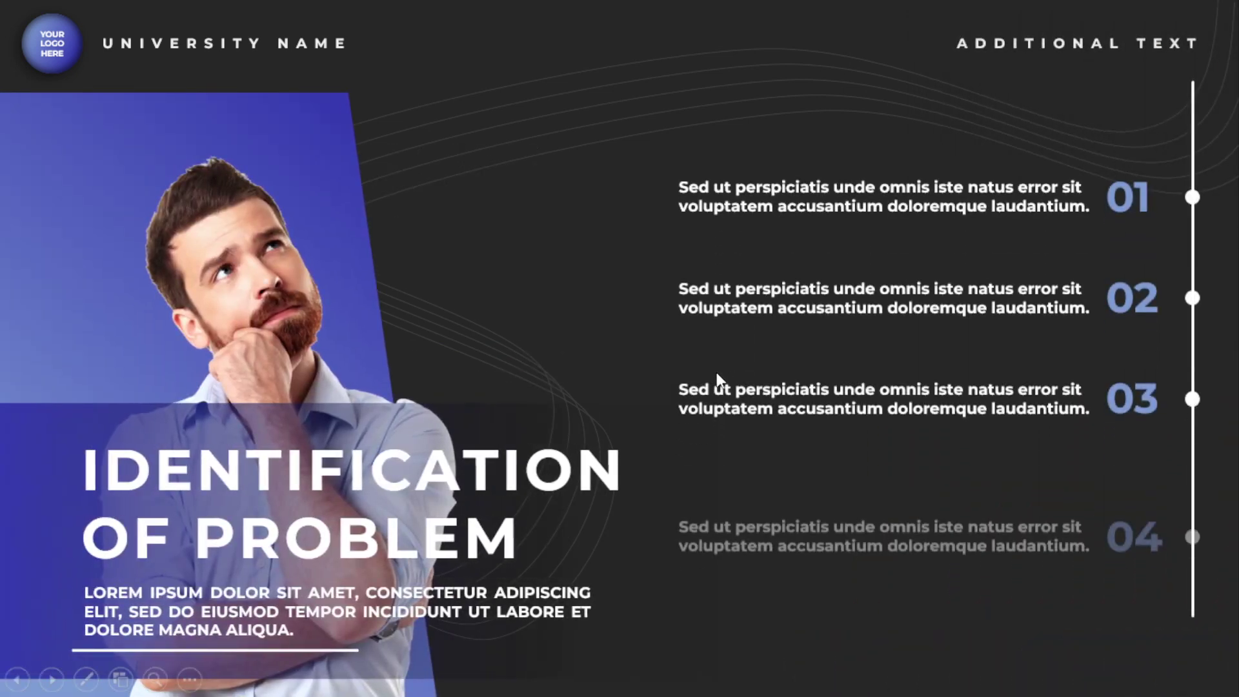
pyautogui.click(654, 371)
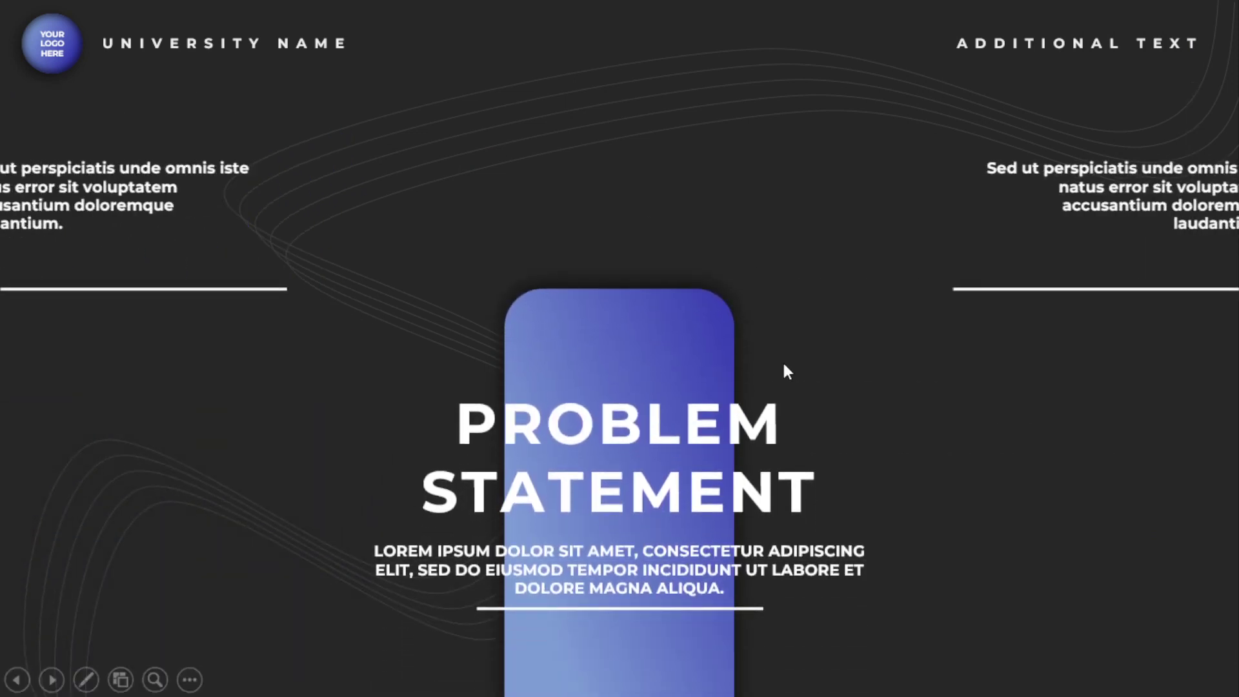
pyautogui.click(946, 494)
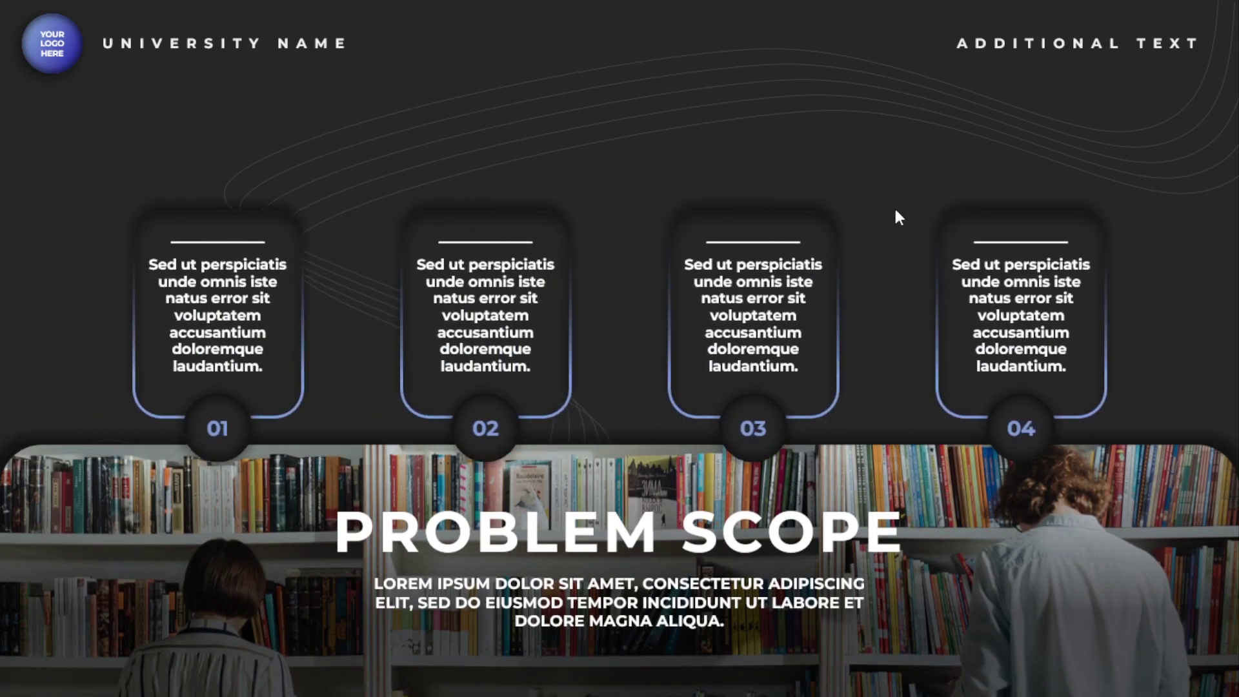
pyautogui.click(895, 210)
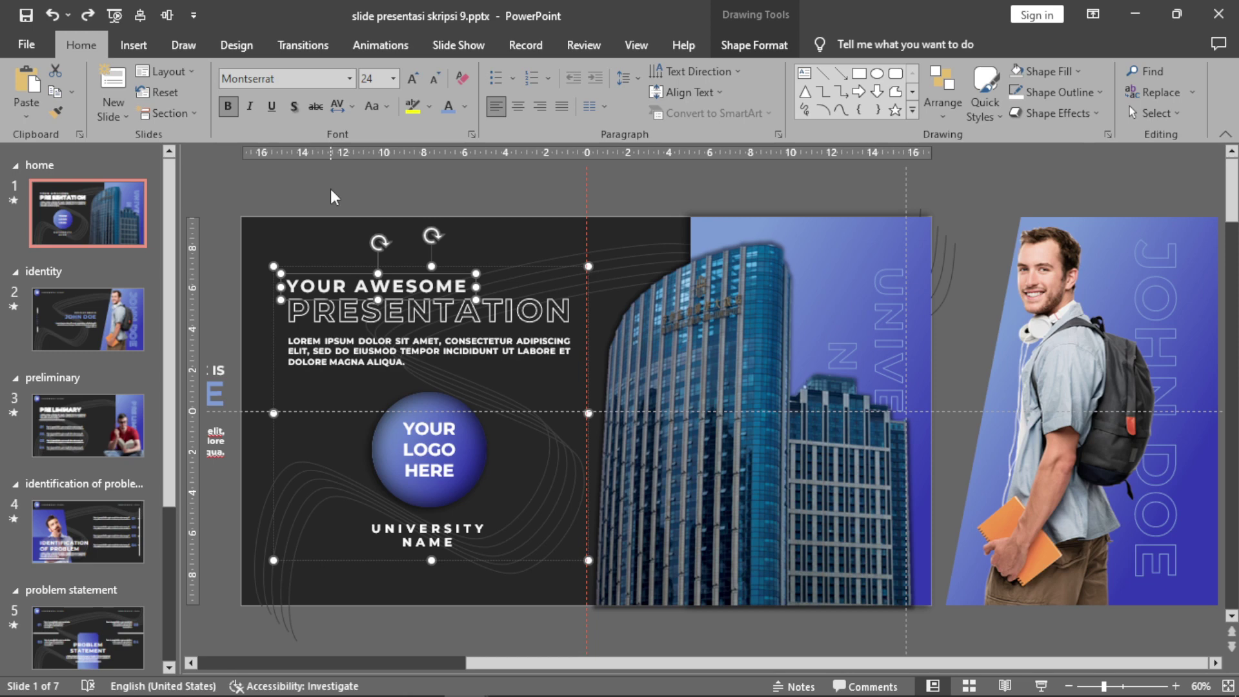
pyautogui.click(493, 204)
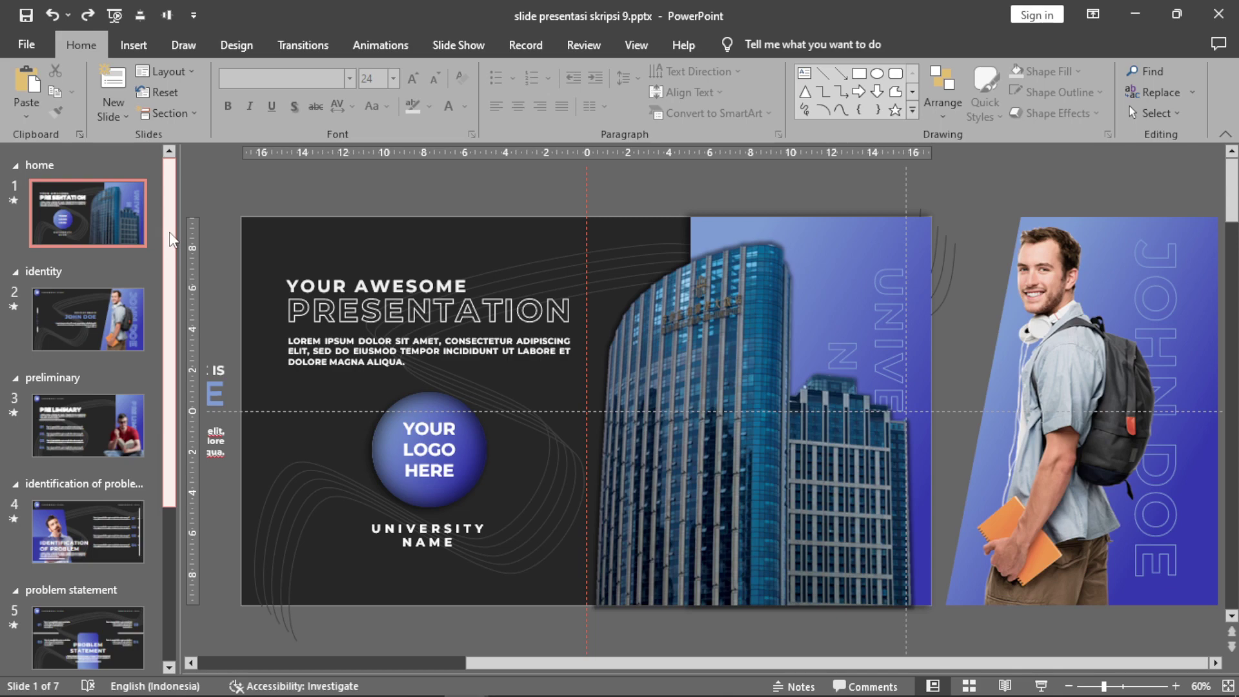
pyautogui.scroll(-3, 164, 252)
pyautogui.scroll(3, 158, 261)
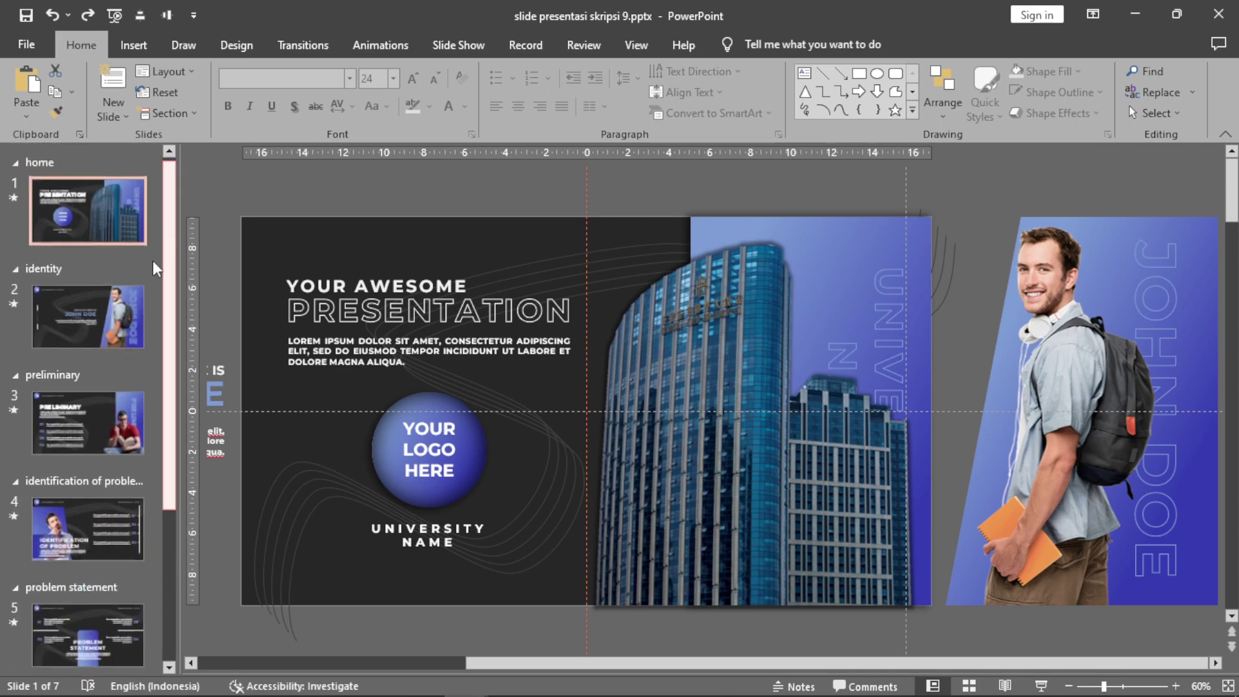
pyautogui.click(84, 319)
pyautogui.click(82, 425)
pyautogui.click(80, 529)
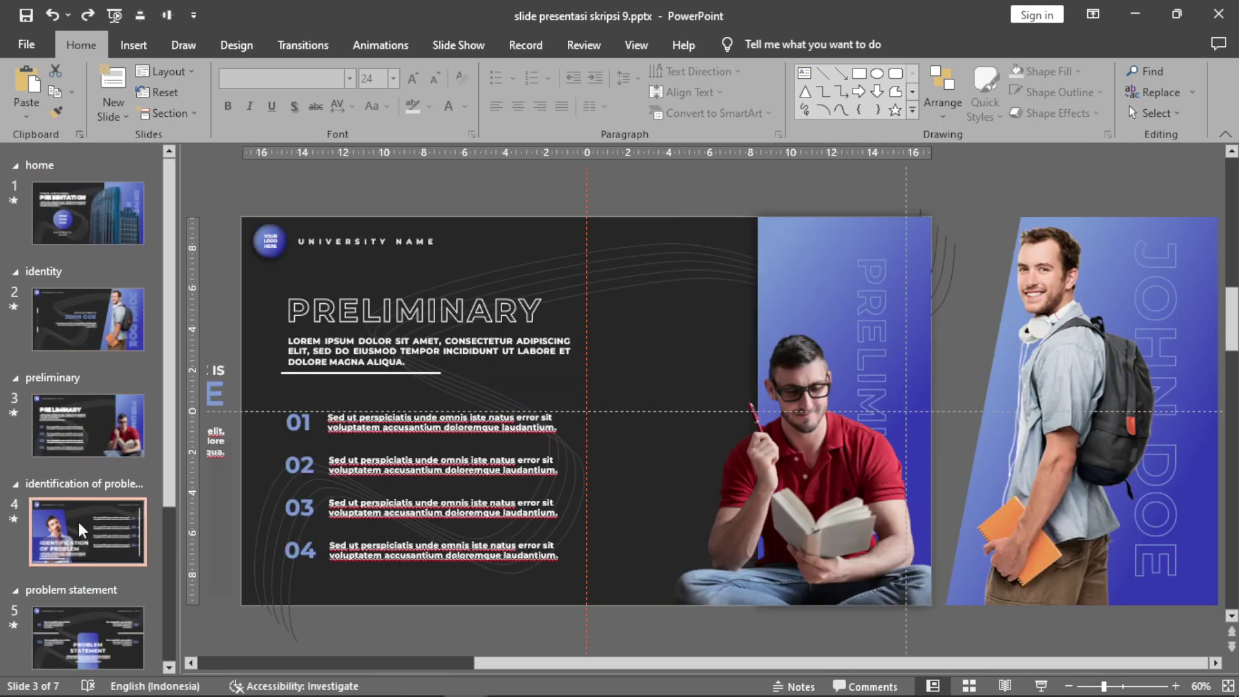
pyautogui.scroll(-3, 121, 439)
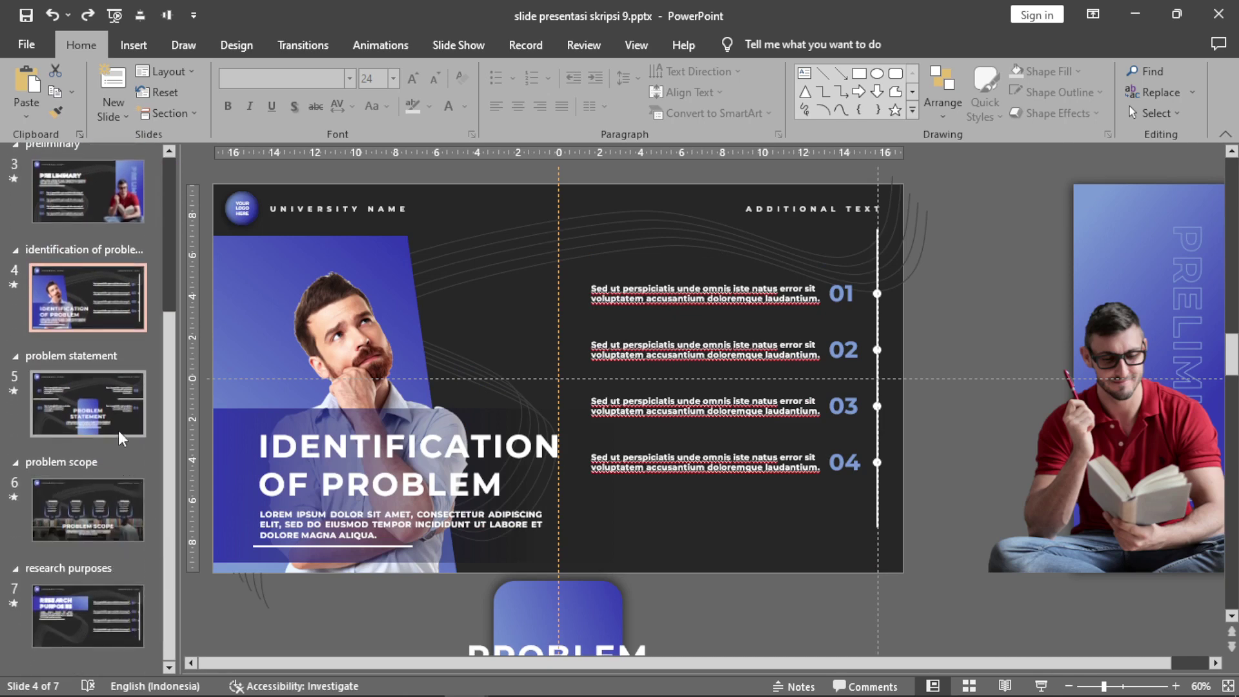
pyautogui.moveTo(173, 505); pyautogui.dragTo(173, 352)
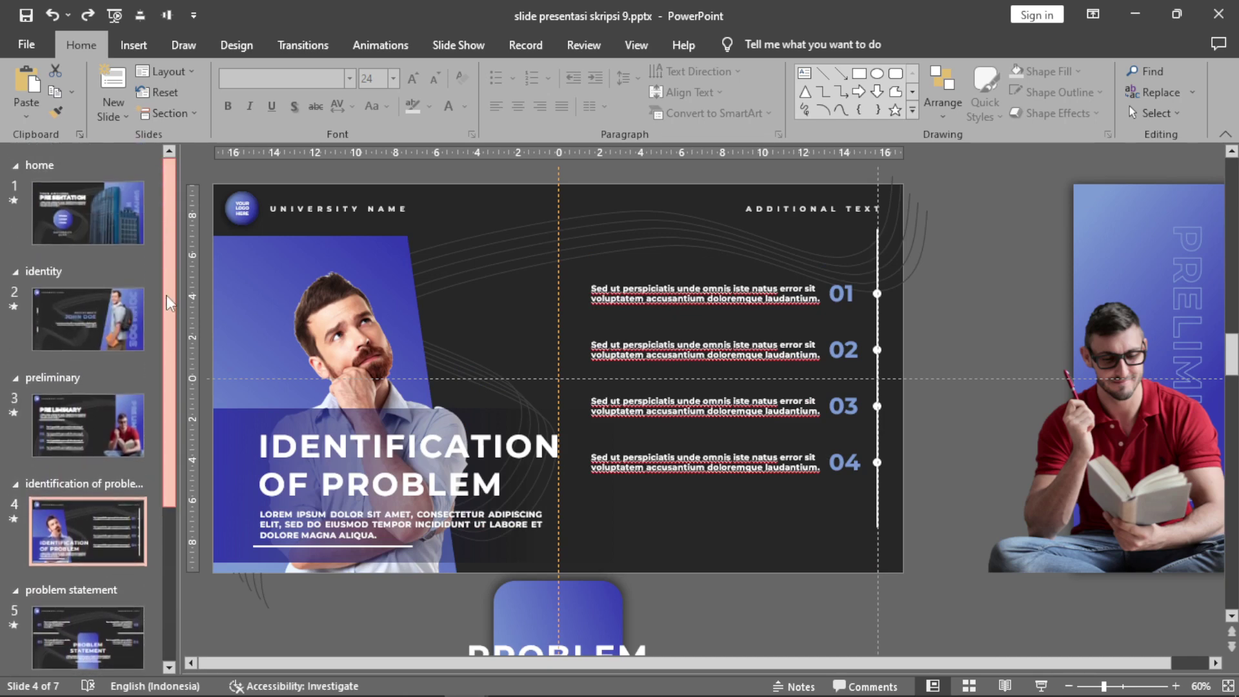
pyautogui.press('Home')
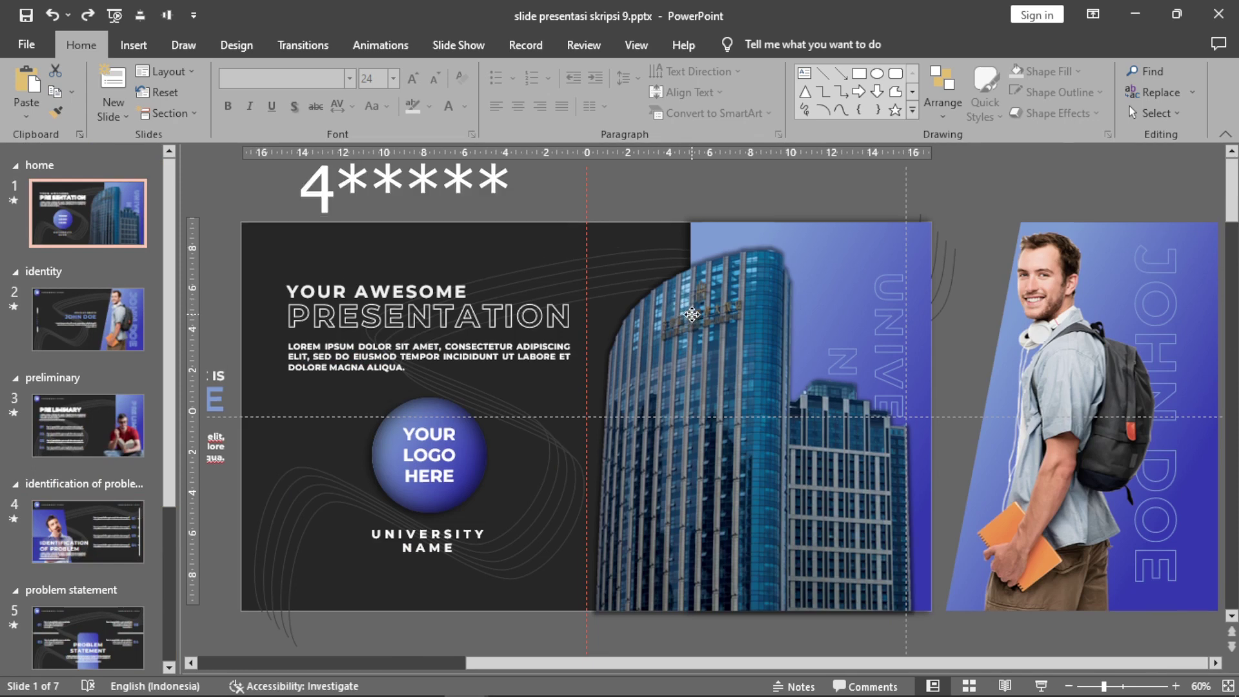
pyautogui.click(675, 301)
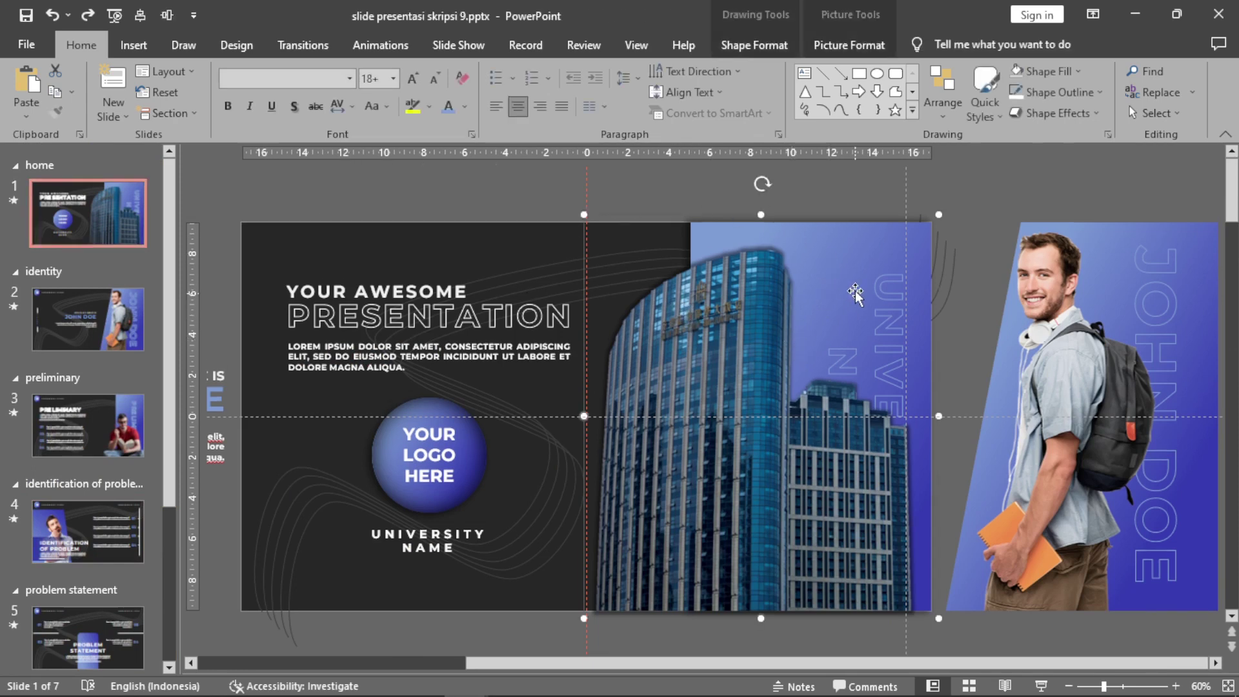
pyautogui.moveTo(735, 326); pyautogui.dragTo(594, 298)
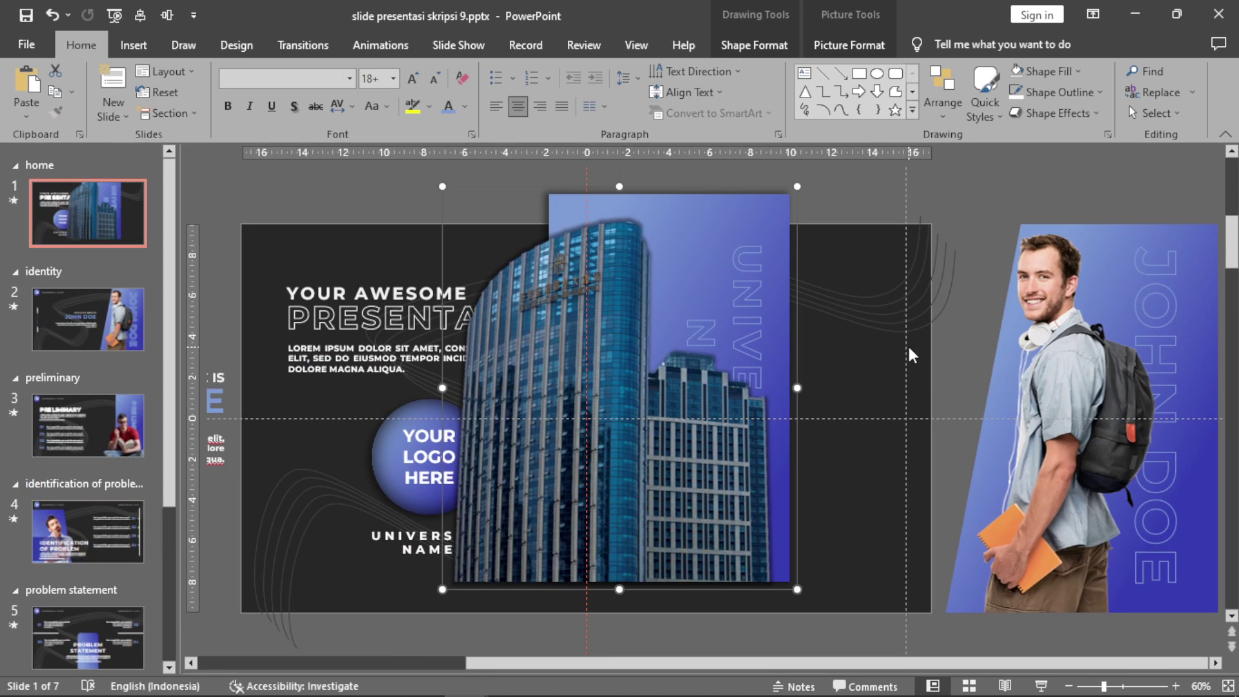
pyautogui.hotkey('ctrl', 'z')
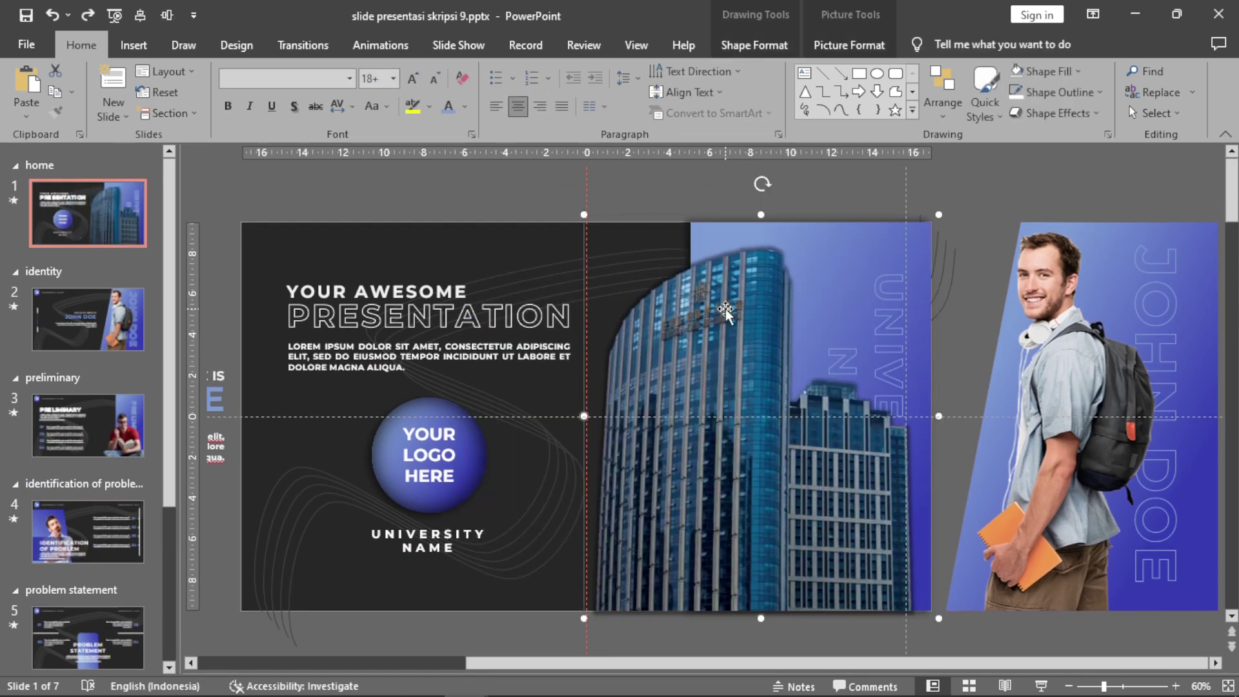
pyautogui.moveTo(731, 316); pyautogui.dragTo(579, 273)
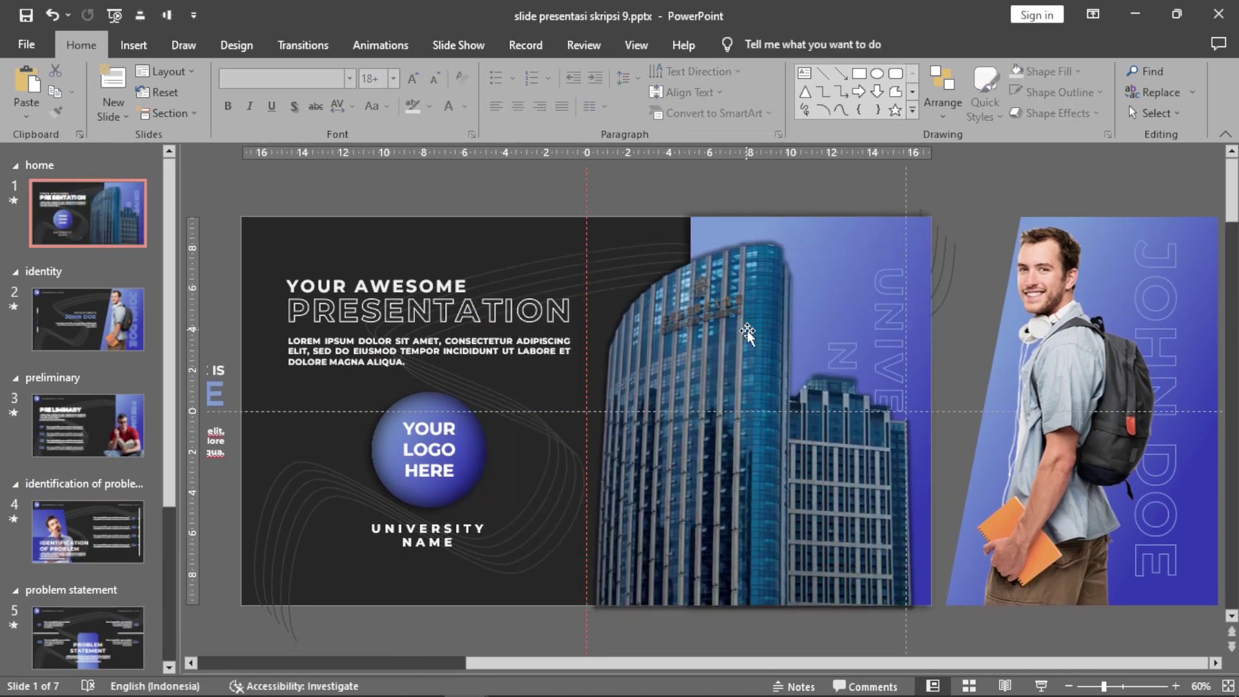
pyautogui.press('Delete')
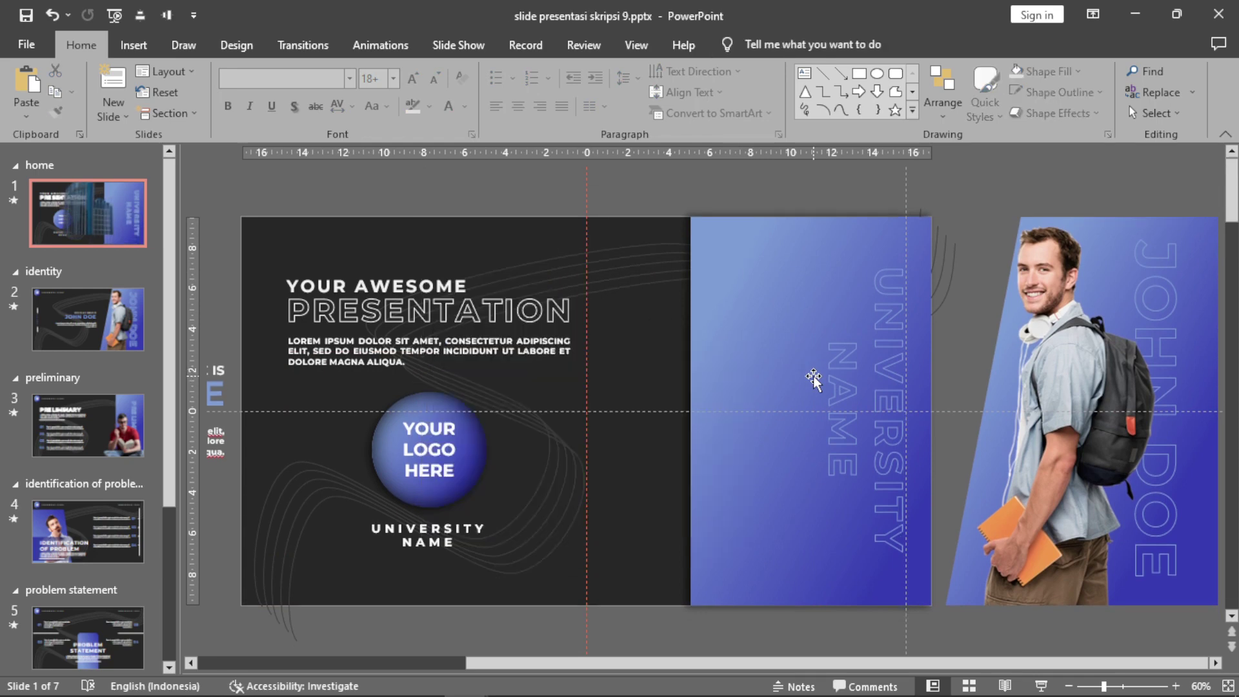
pyautogui.hotkey('ctrl', 'z')
pyautogui.hotkey('ctrl', 'z')
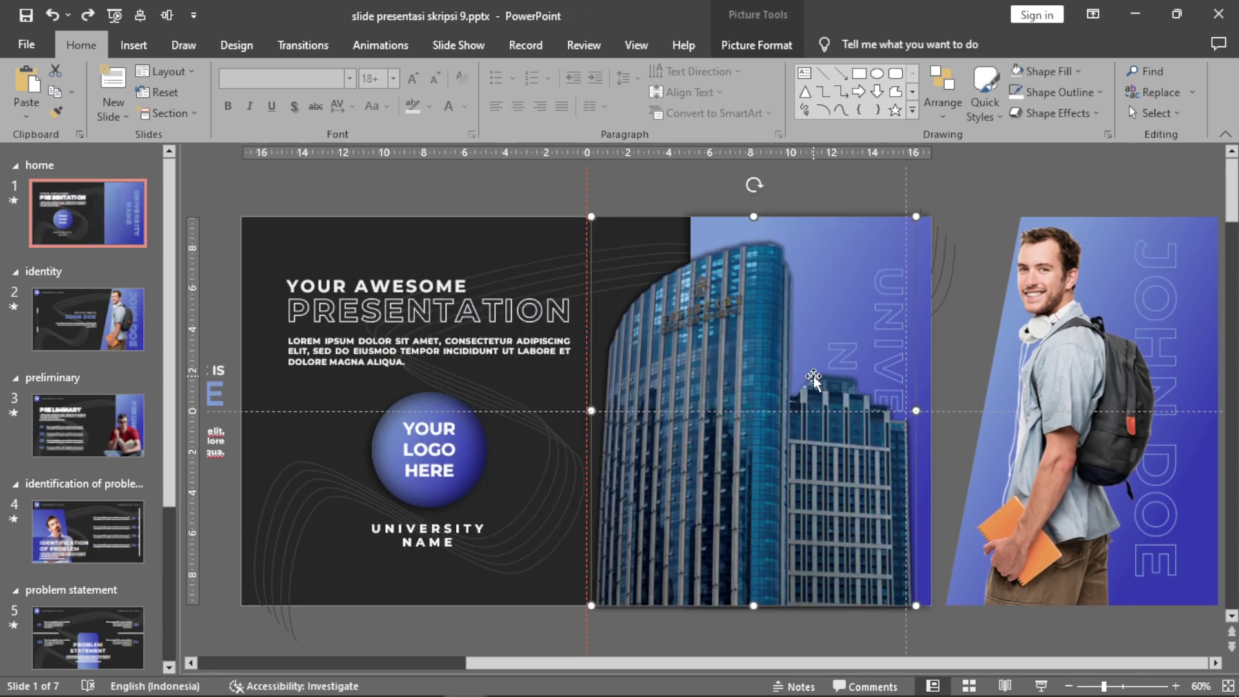
pyautogui.click(686, 201)
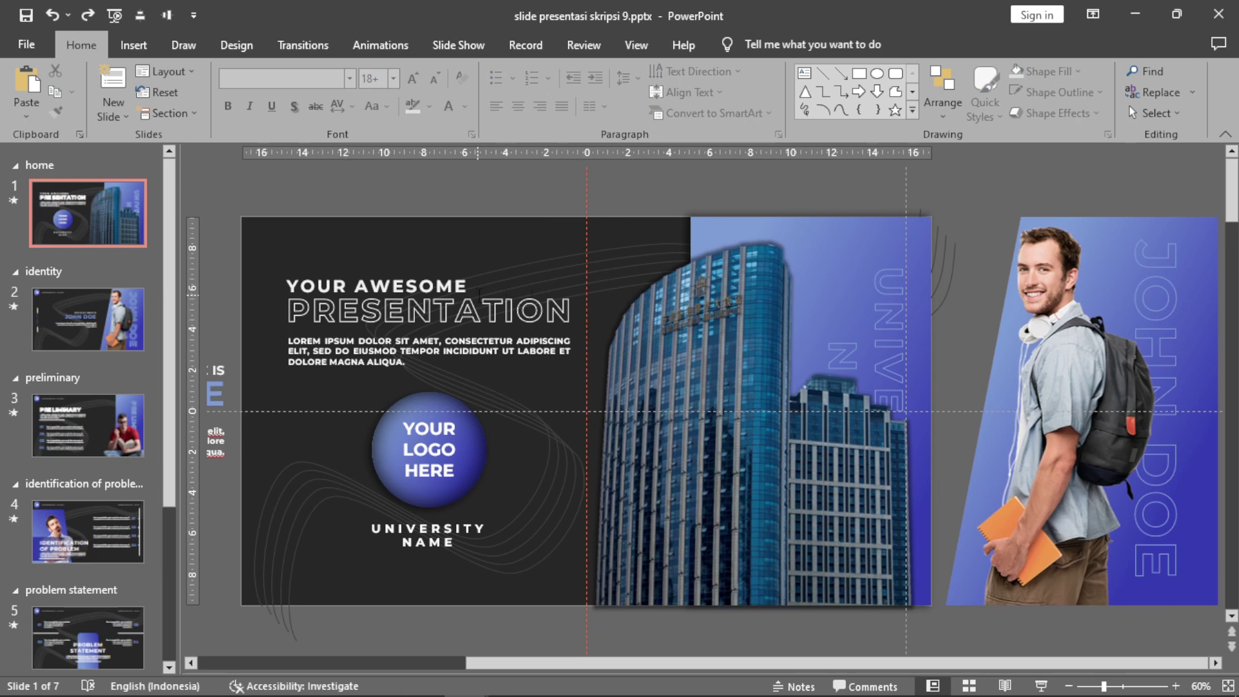
pyautogui.click(638, 44)
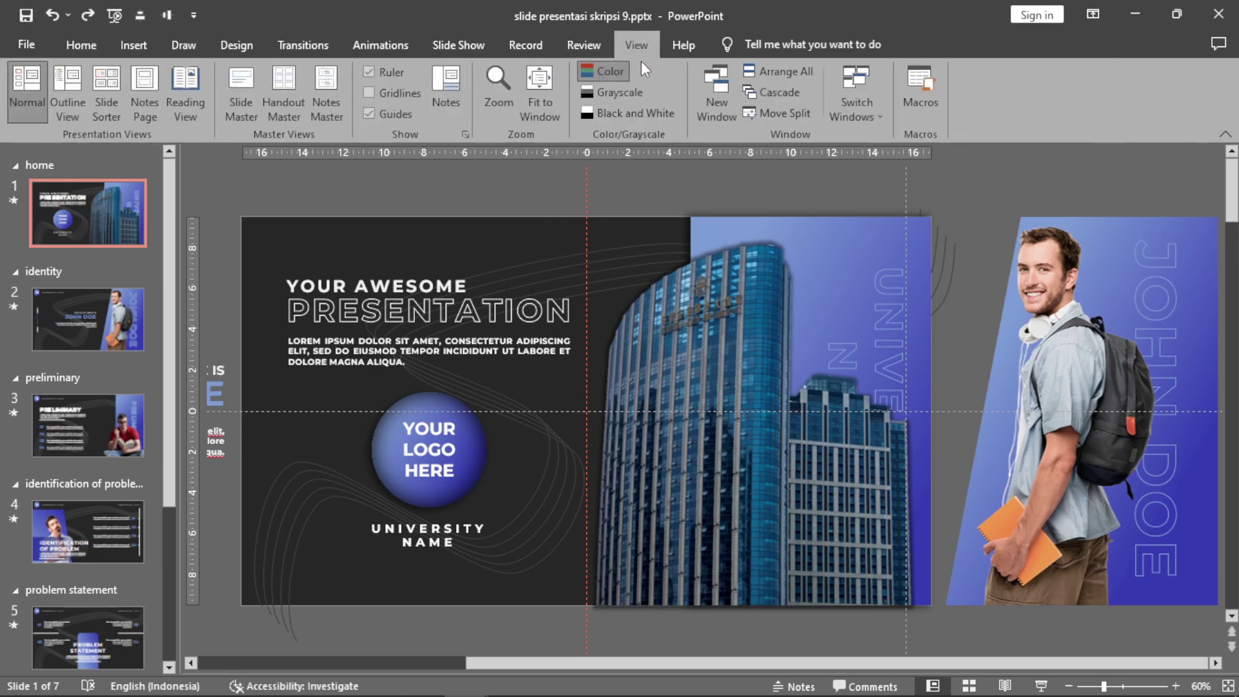
pyautogui.click(238, 80)
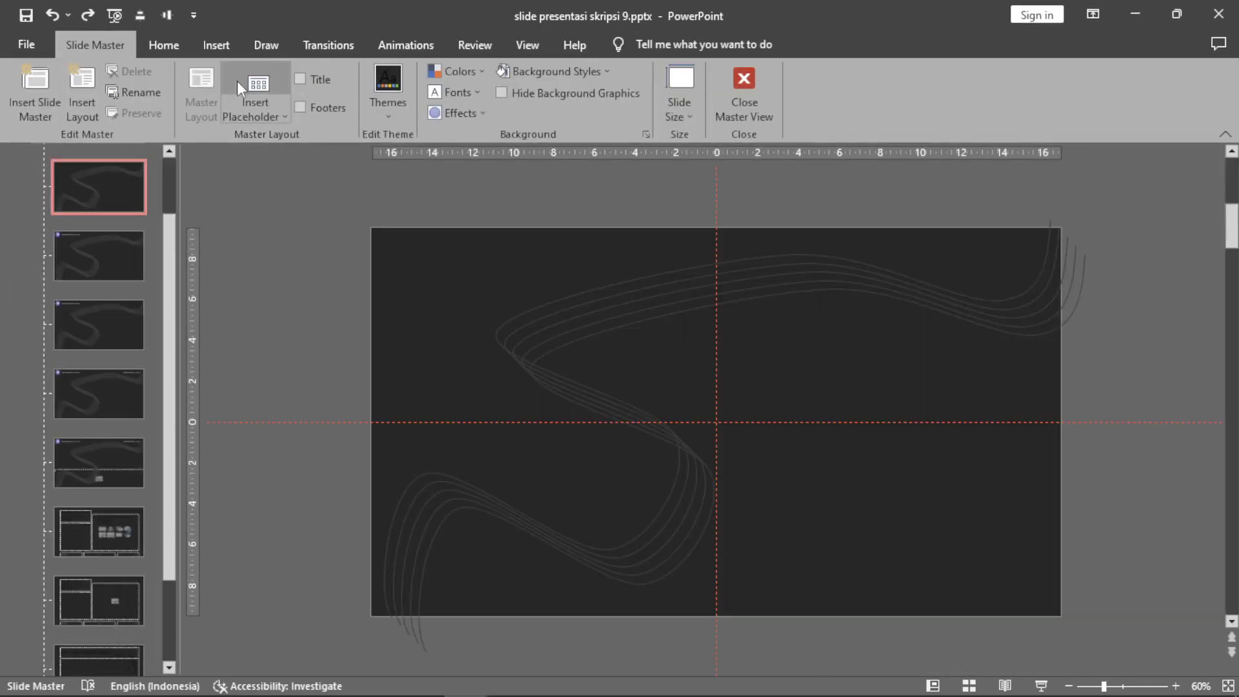
pyautogui.moveTo(164, 282); pyautogui.dragTo(165, 218)
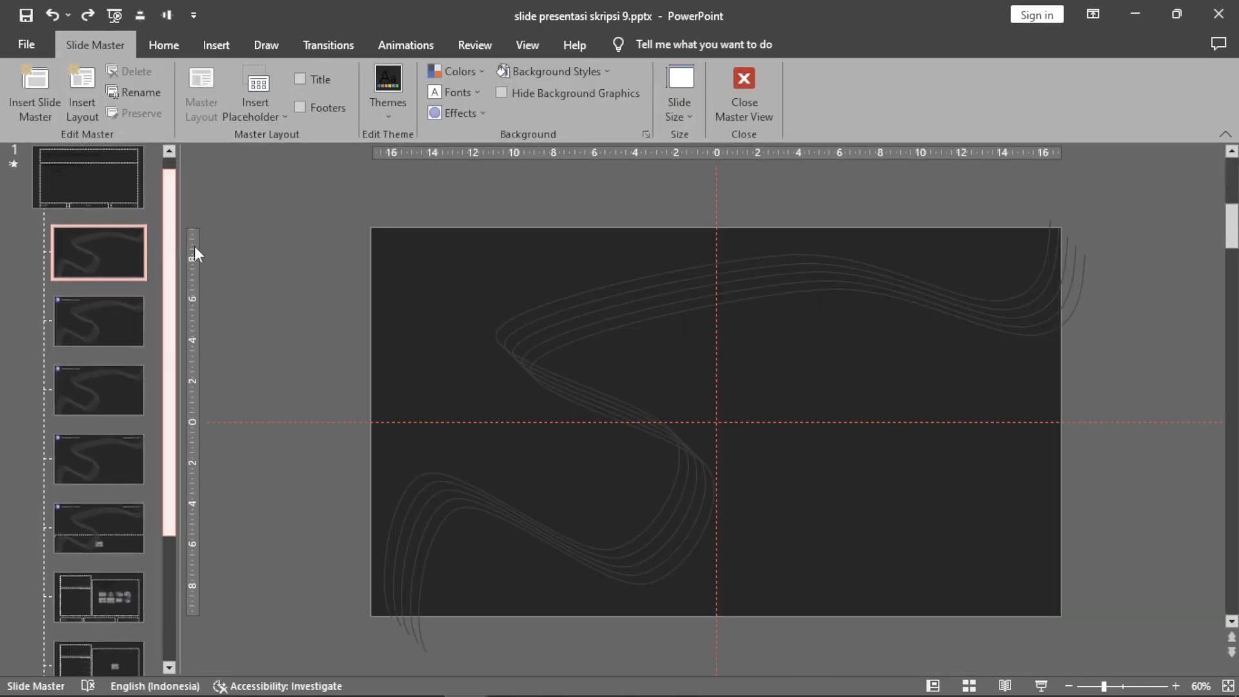
pyautogui.click(615, 327)
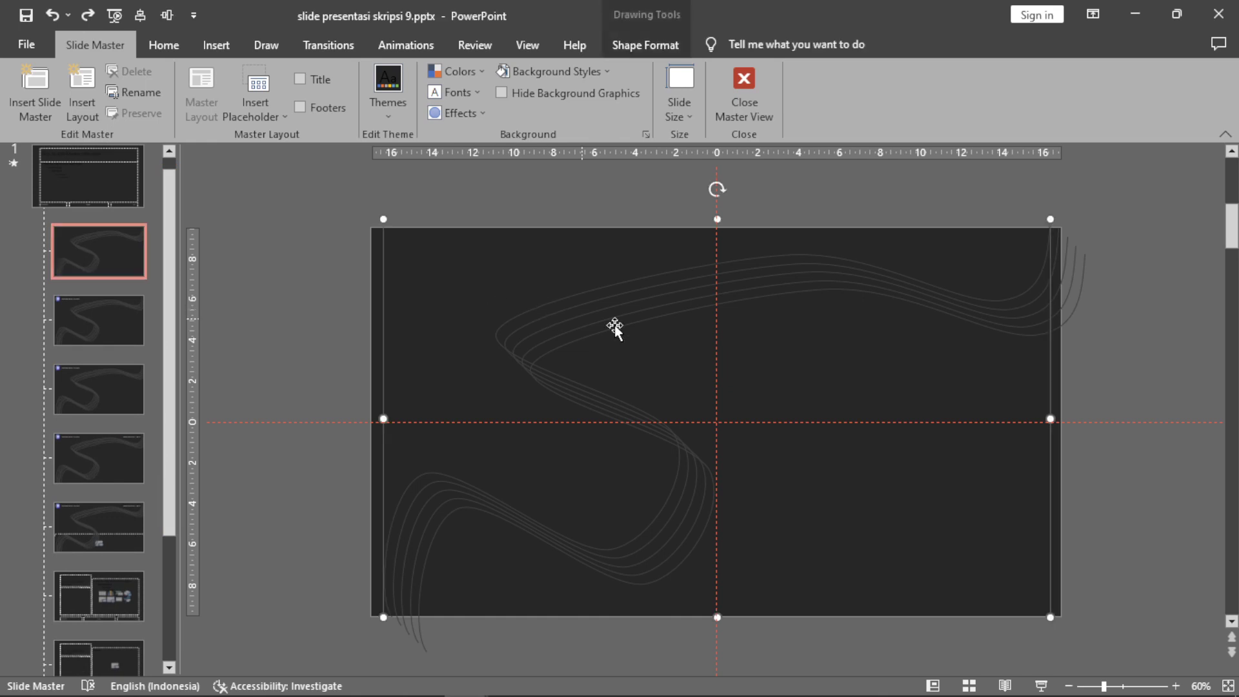
pyautogui.click(1119, 269)
pyautogui.click(598, 290)
pyautogui.moveTo(169, 275)
pyautogui.mouseDown()
pyautogui.moveTo(178, 358)
pyautogui.moveTo(169, 292)
pyautogui.mouseUp()
pyautogui.click(578, 298)
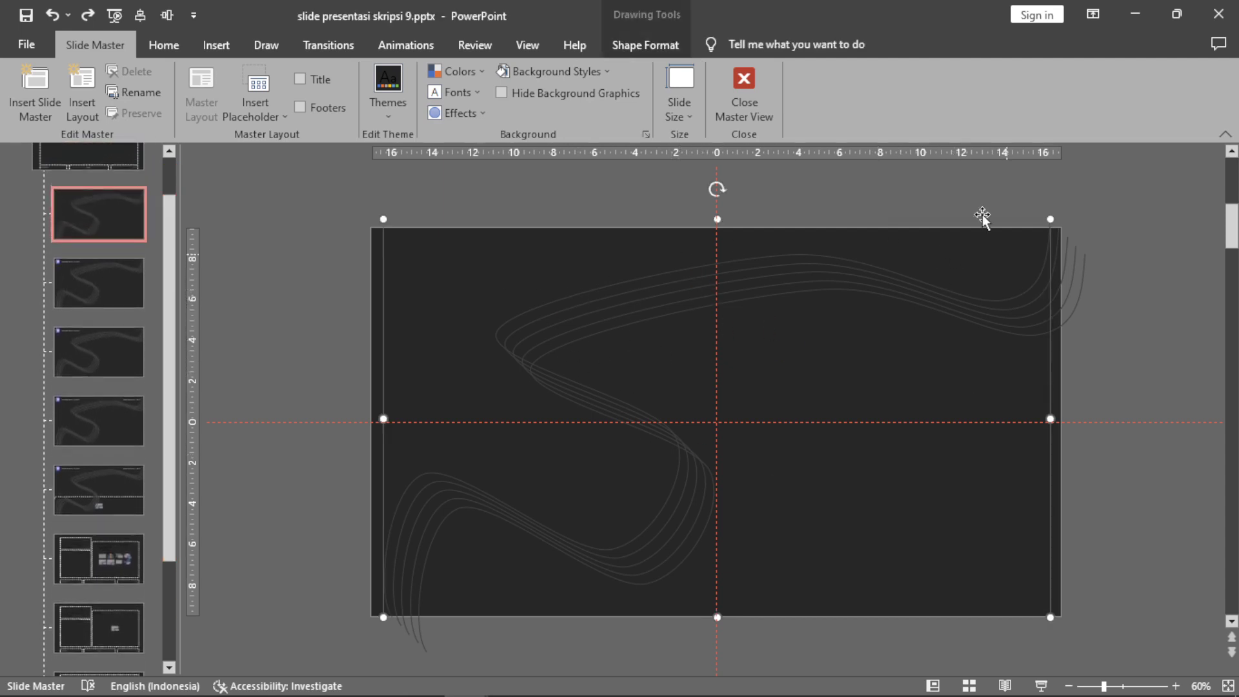
pyautogui.click(750, 78)
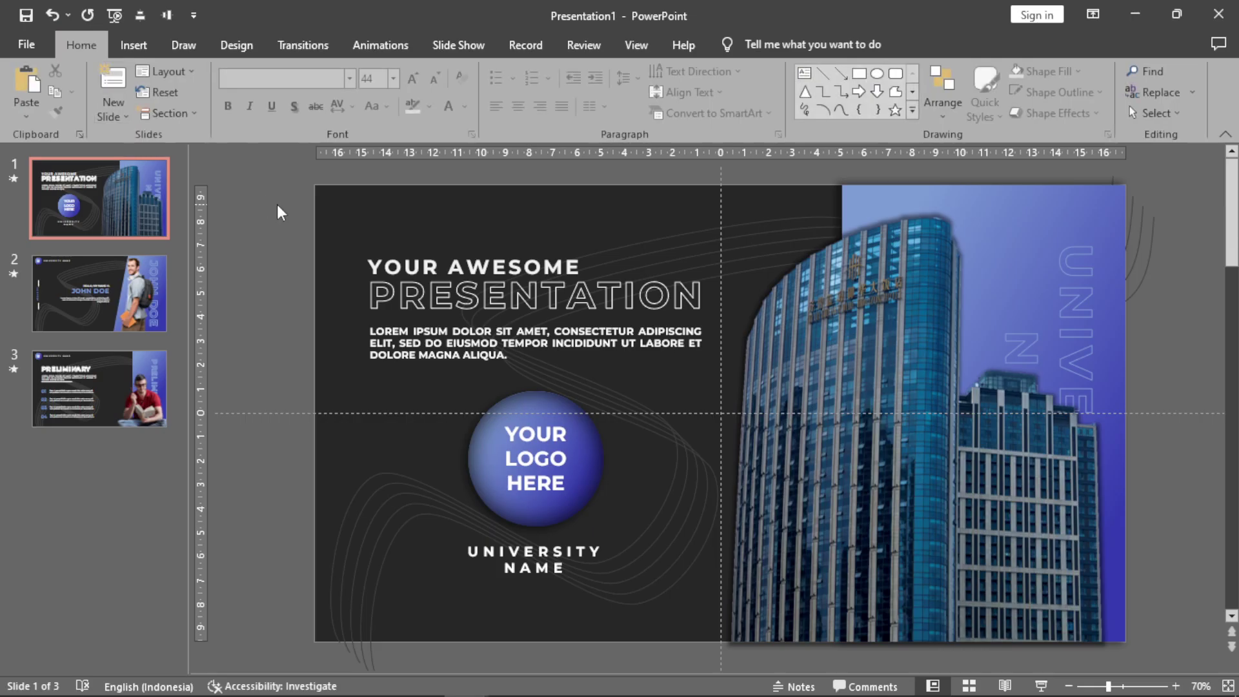
# Preview the Morph transition between the title, John Doe and Preliminary slides, then start the show from slide 1.
pyautogui.click(321, 47)
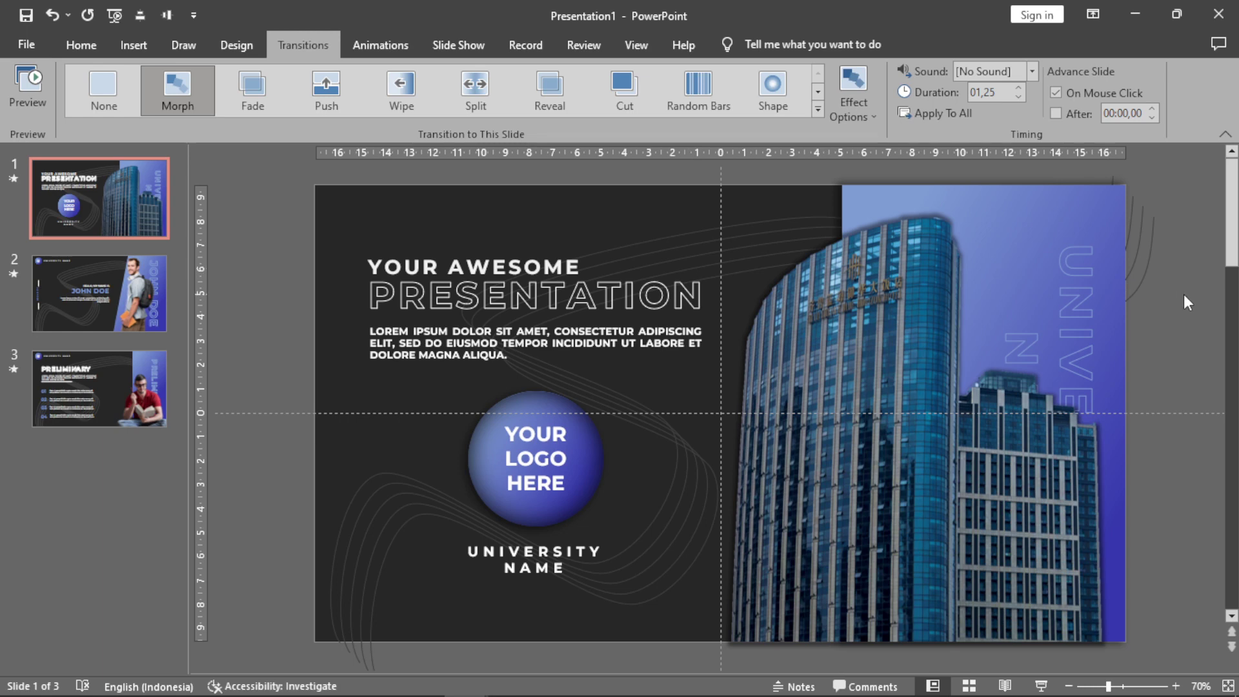
pyautogui.click(154, 284)
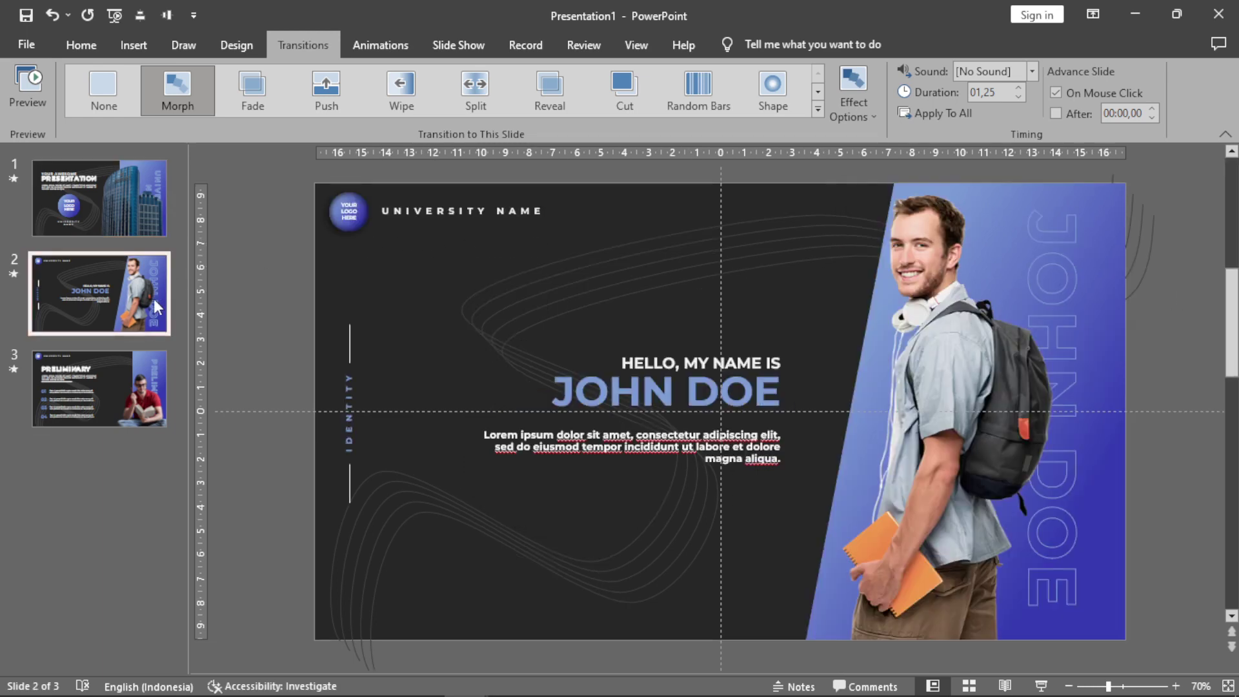
pyautogui.press('Down')
pyautogui.click(131, 215)
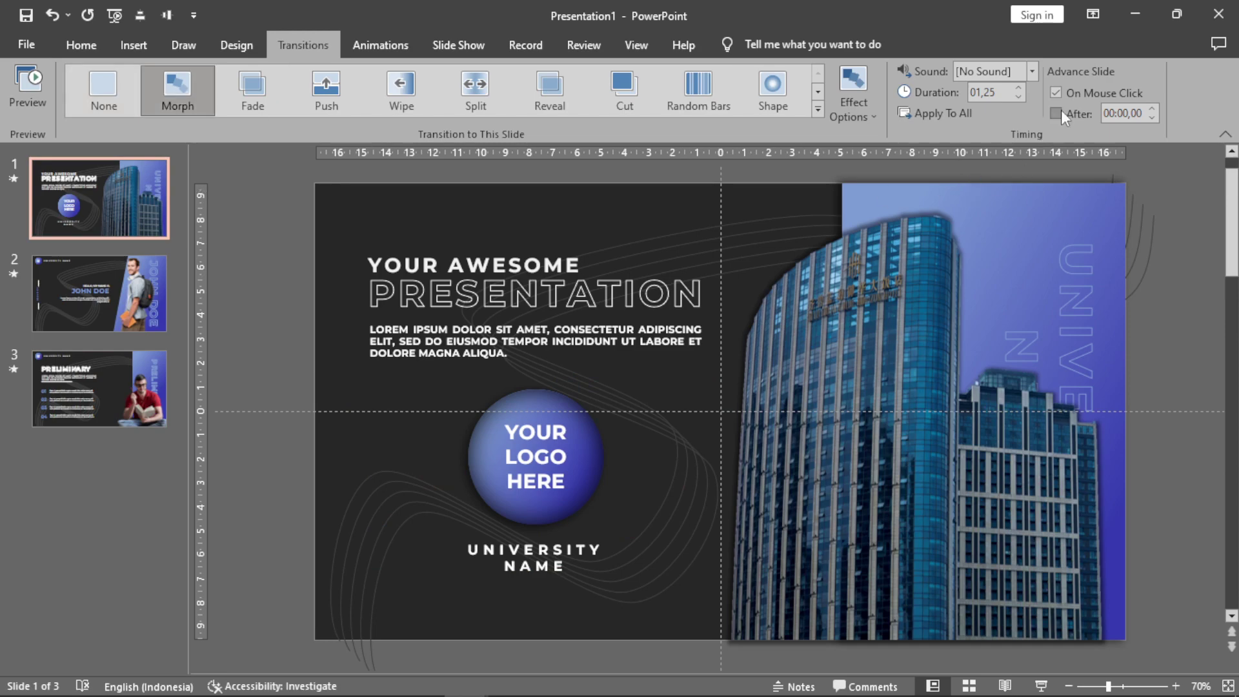
pyautogui.click(137, 311)
pyautogui.press('Down')
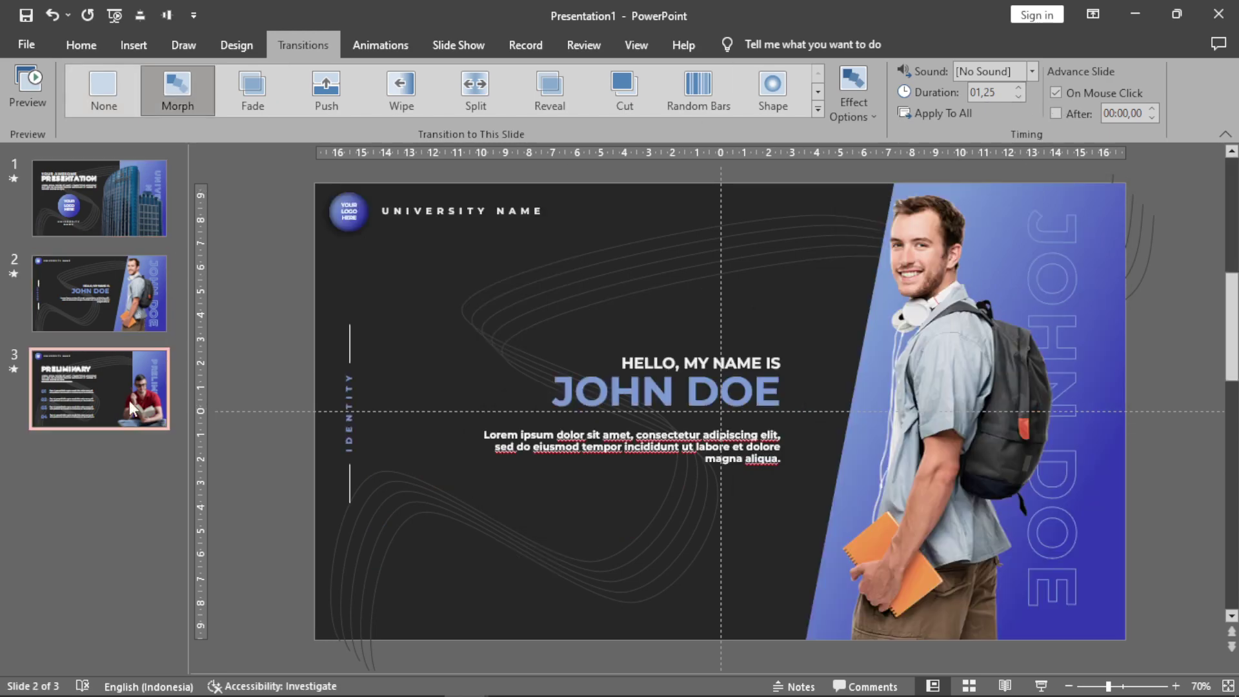
pyautogui.click(110, 223)
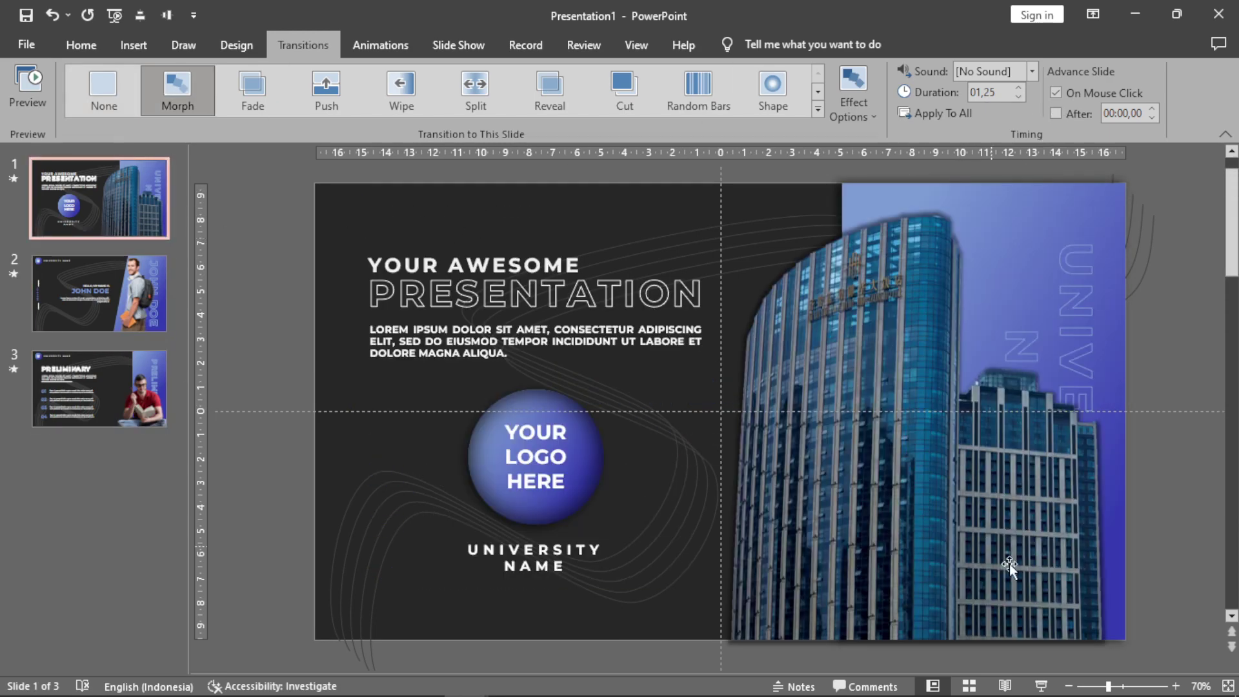
pyautogui.click(1040, 685)
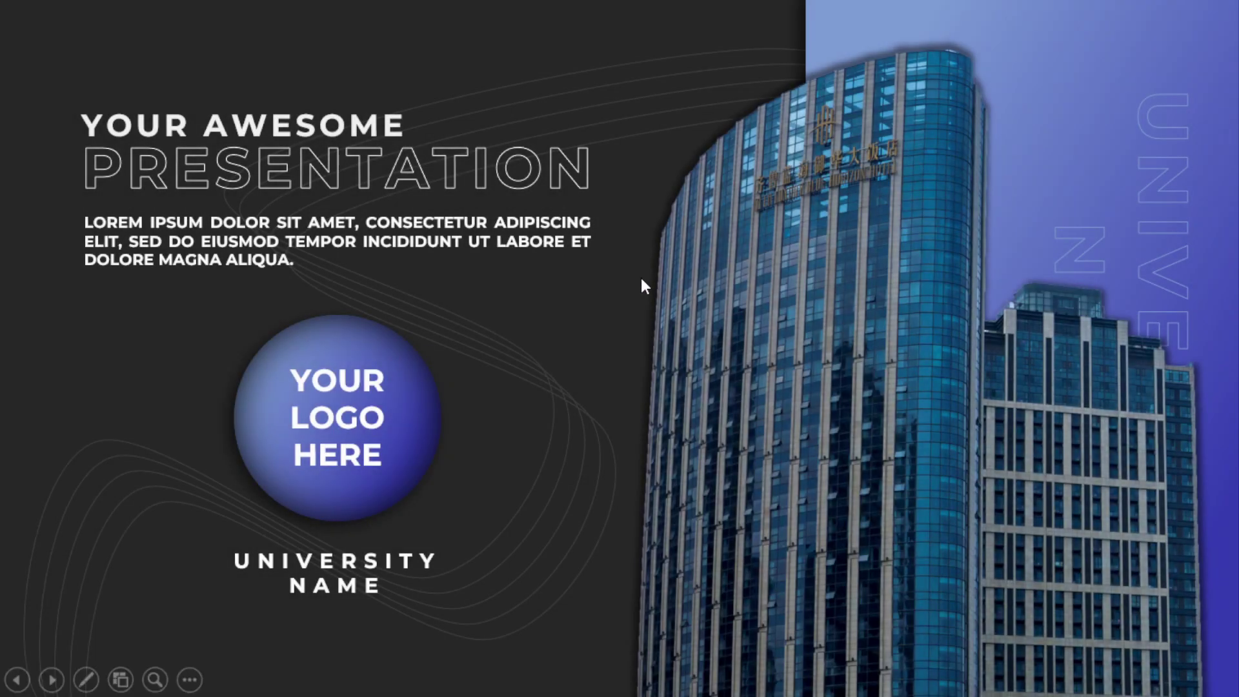
# Advance the slide show from the title slide to the John Doe slide, then the Preliminary slide.
pyautogui.click(641, 280)
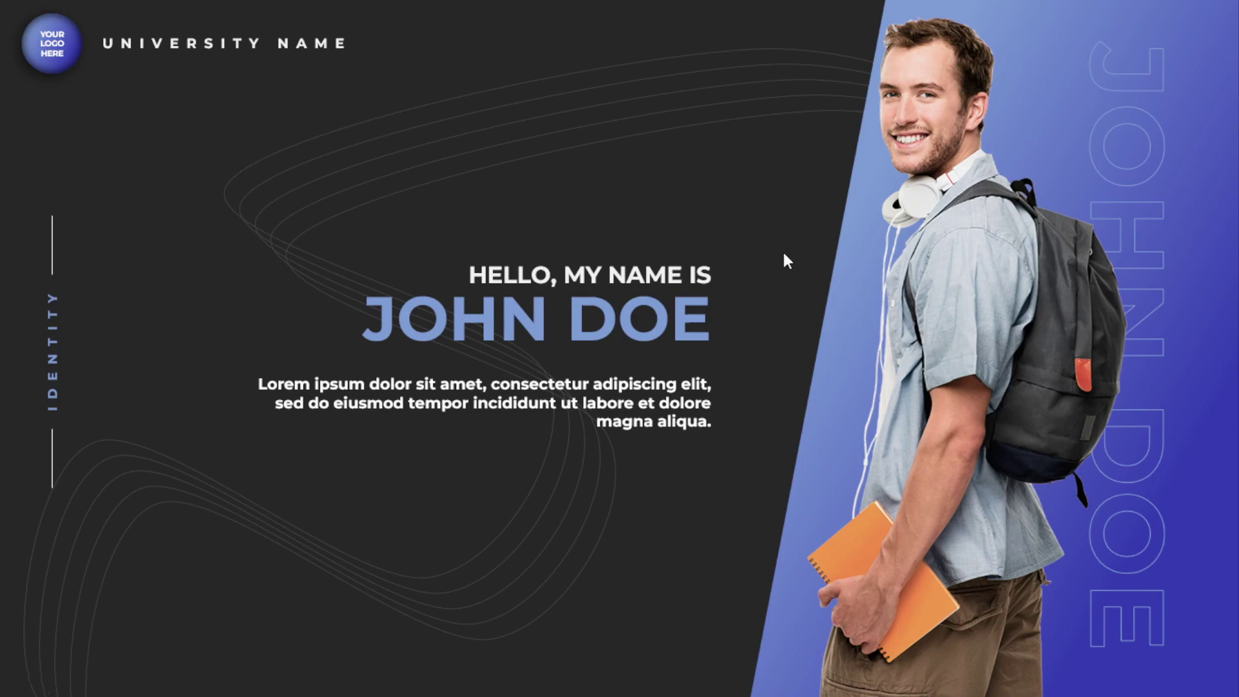
pyautogui.click(782, 257)
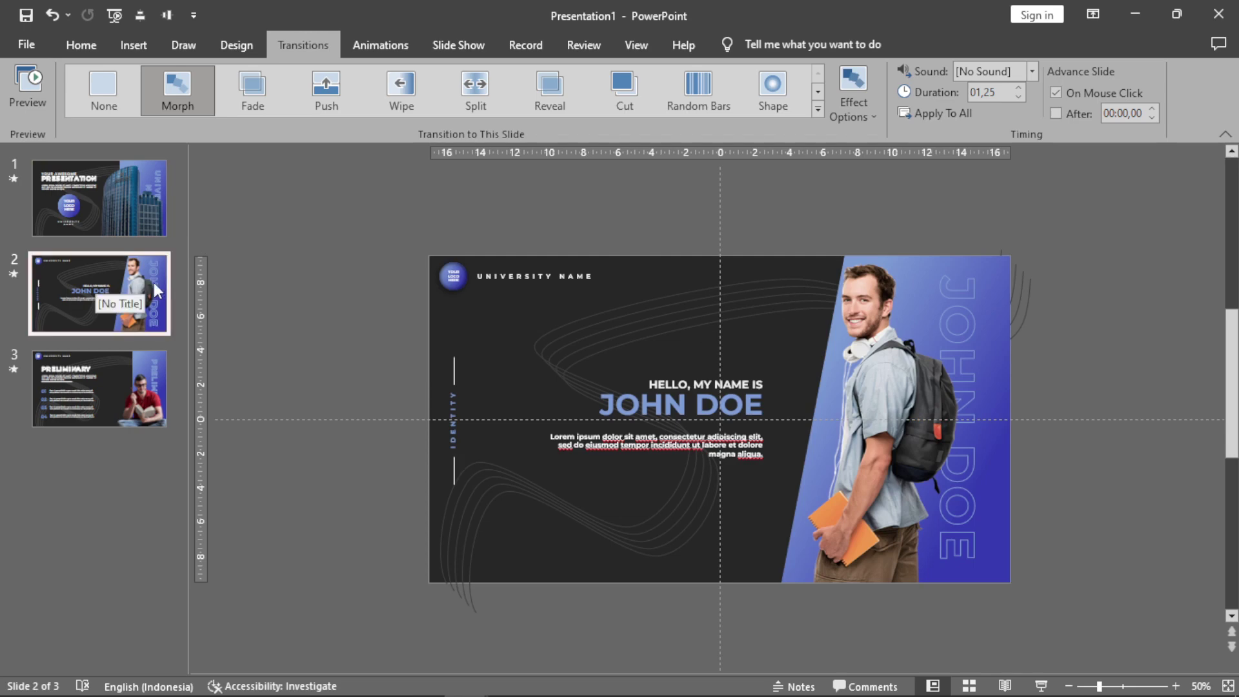
# Select slide 2's John Doe text group and student photo and paste them onto the title slide.
pyautogui.click(456, 365)
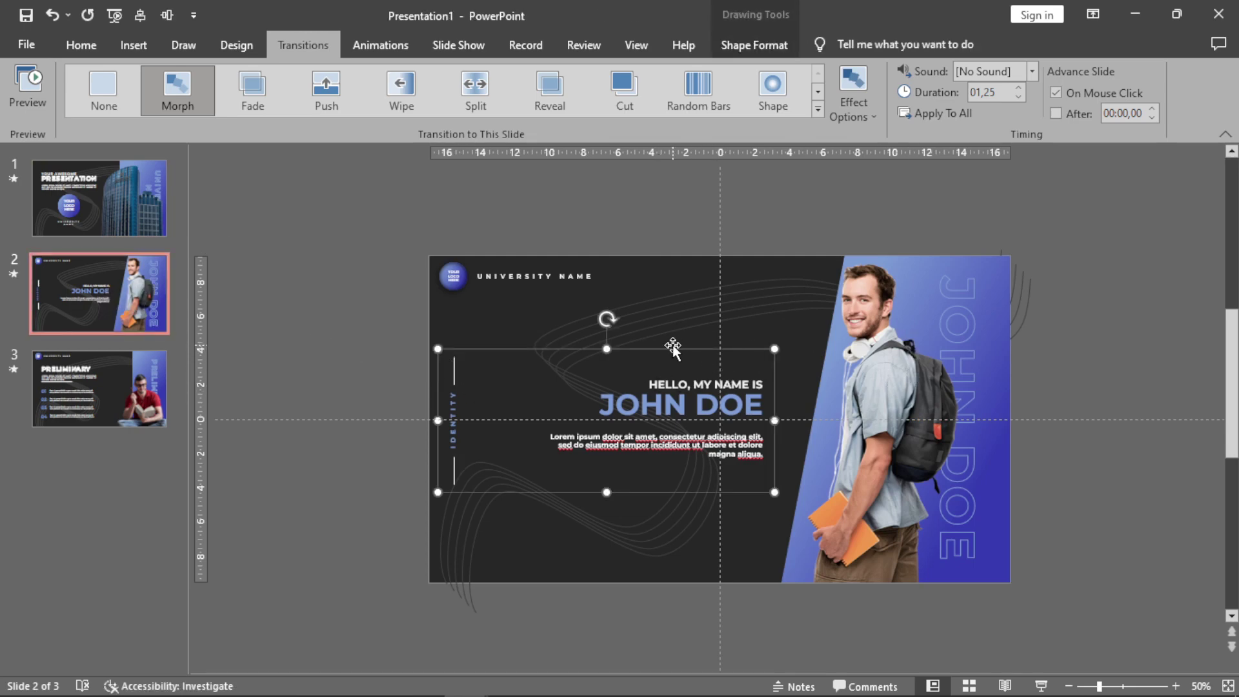
pyautogui.keyDown('shift'); pyautogui.click(881, 338); pyautogui.keyUp('shift')
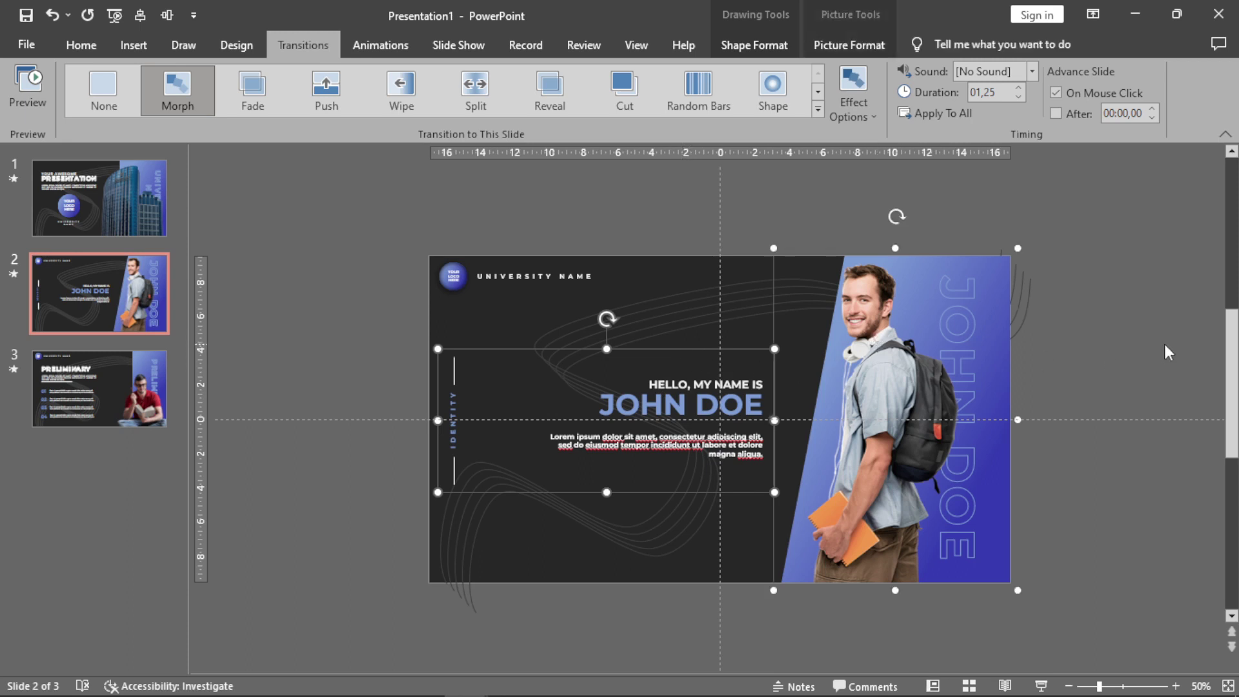
pyautogui.click(74, 207)
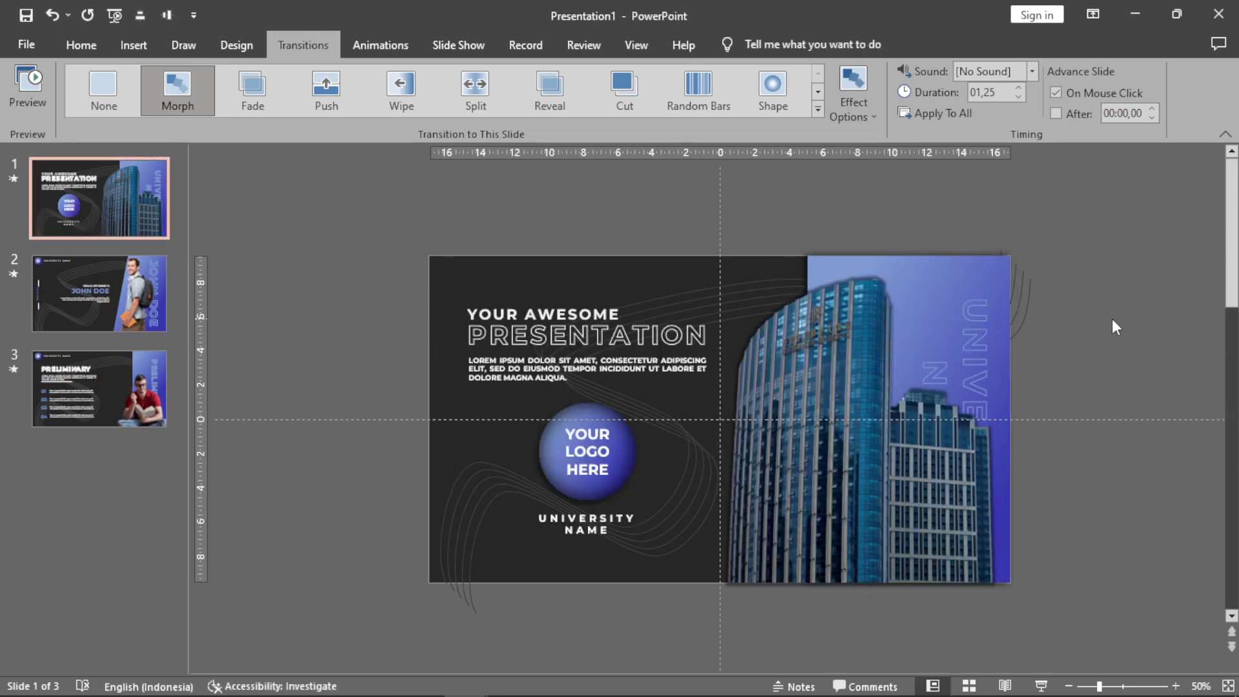
pyautogui.hotkey('ctrl', 'v')
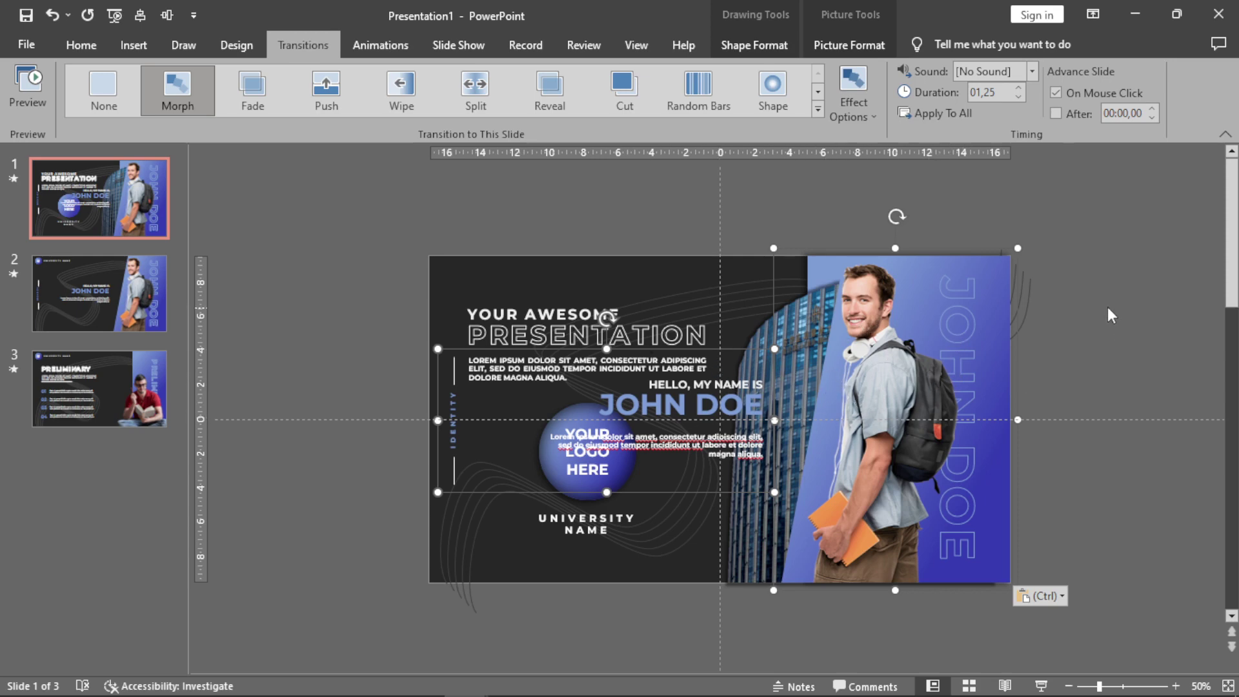
# Send the pasted John Doe text group to the back and nudge it past the slide's left edge.
pyautogui.click(1121, 321)
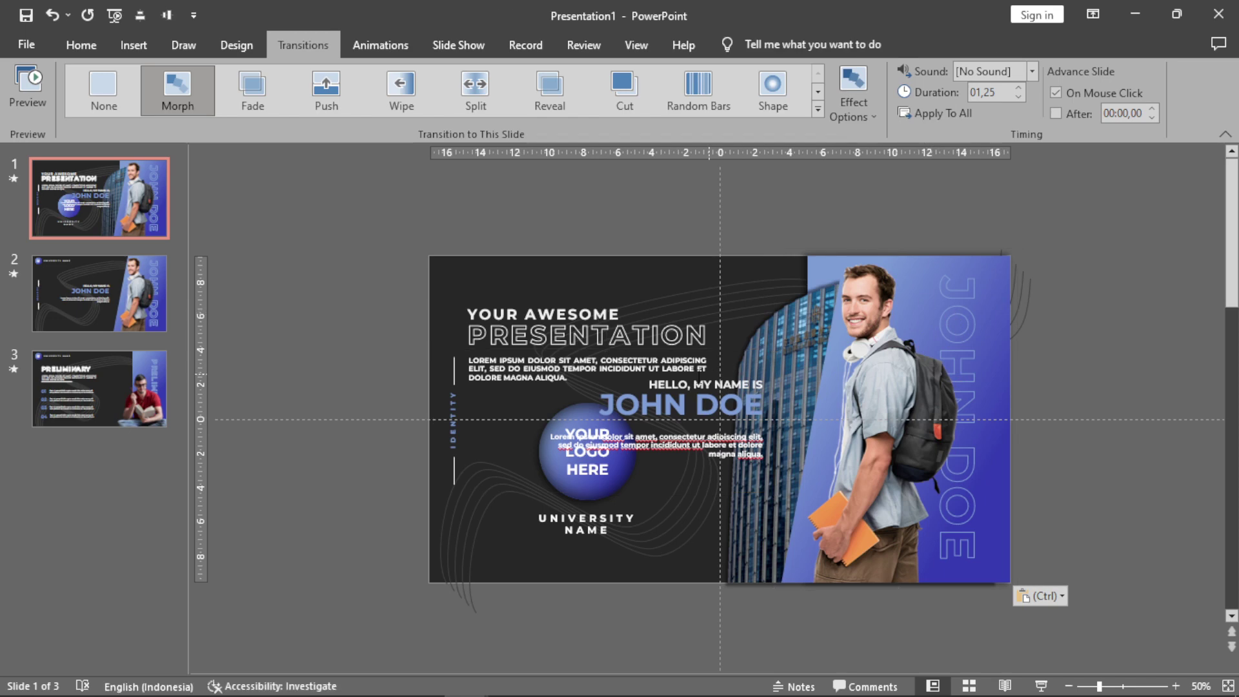
pyautogui.click(454, 384)
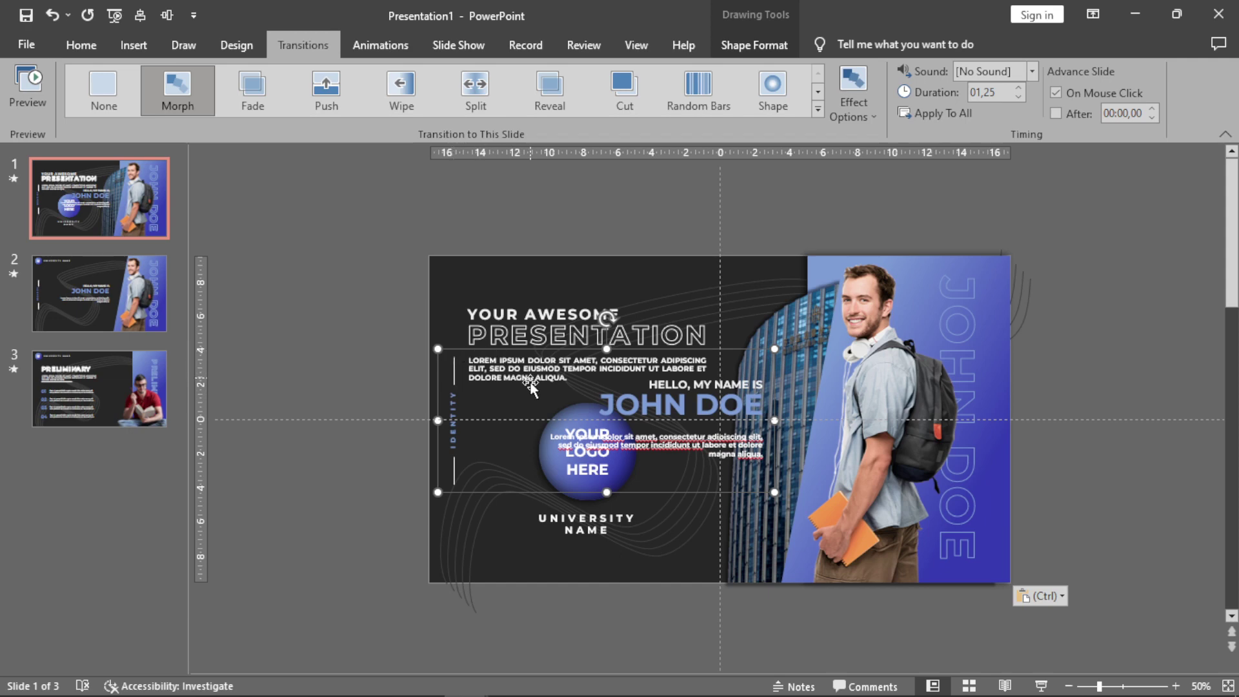
pyautogui.rightClick(453, 372)
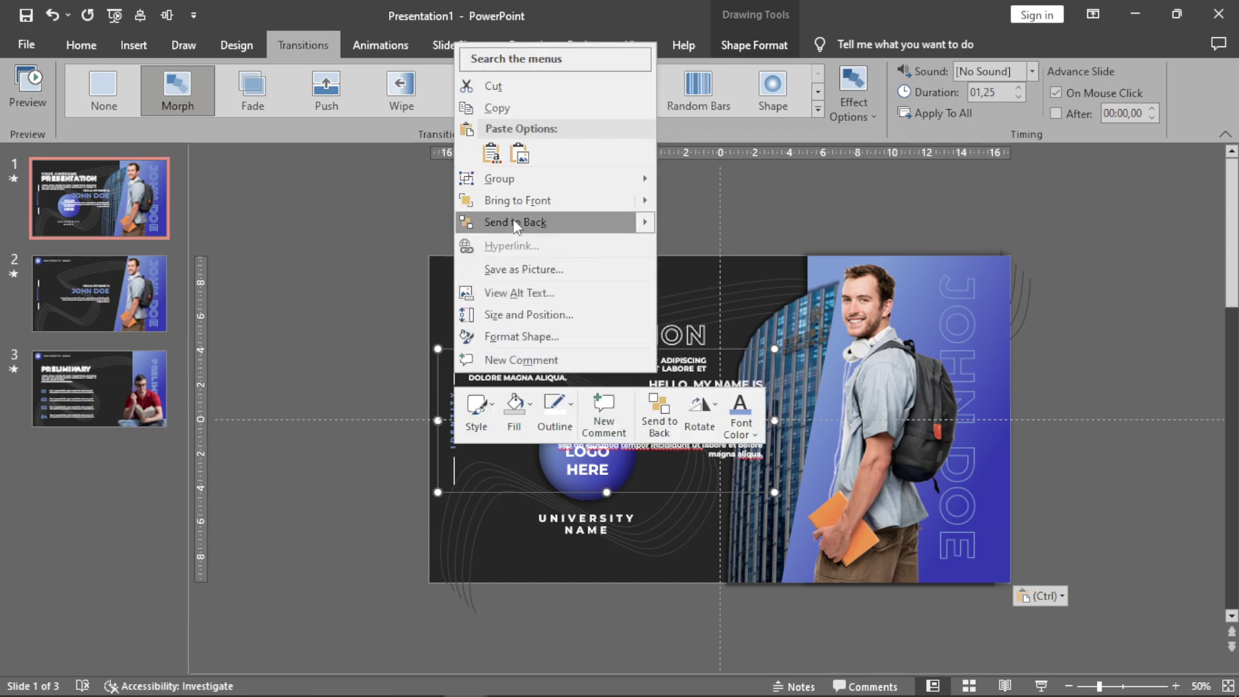
pyautogui.click(543, 222)
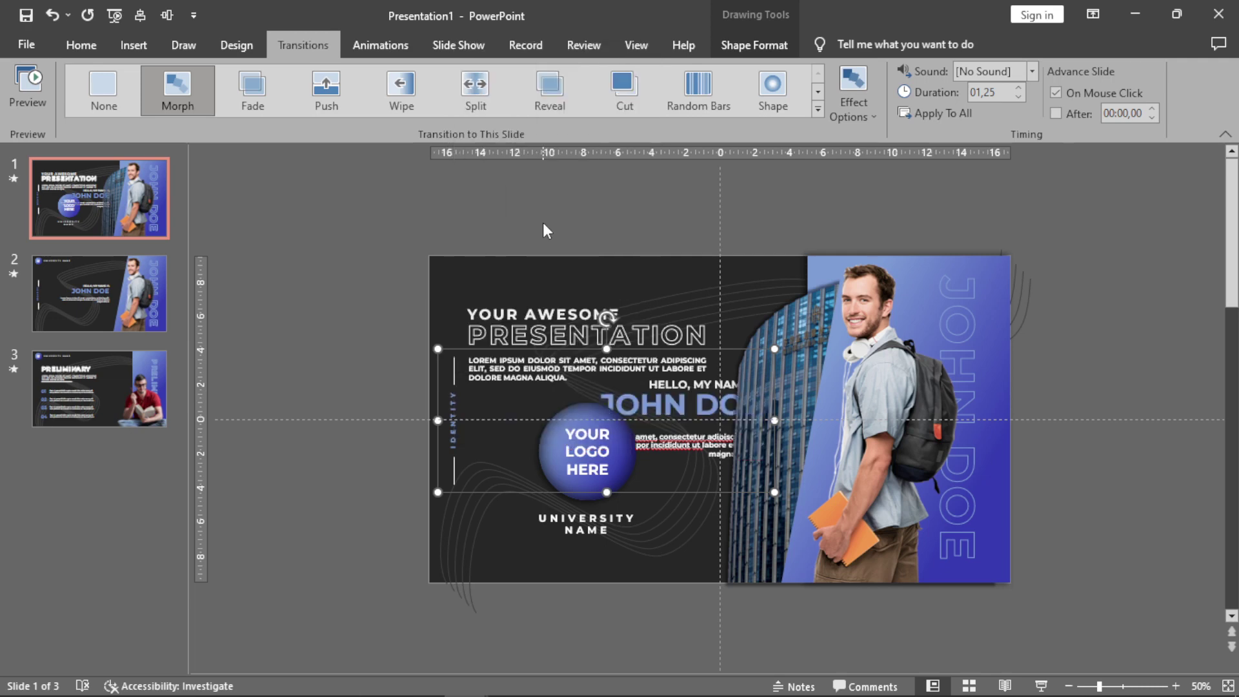
pyautogui.press('Left')
pyautogui.press('Left')
pyautogui.press('Left')
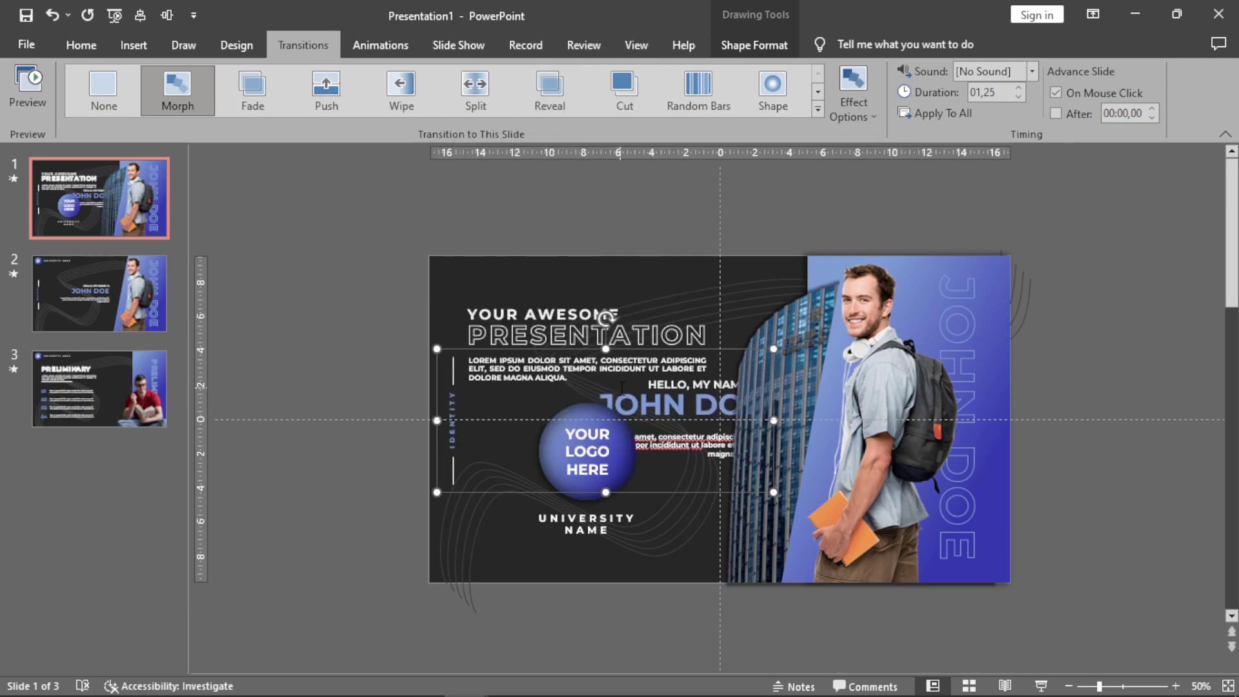
pyautogui.press('Left')
pyautogui.press('Left')
pyautogui.press('Left')
pyautogui.press('Left')
pyautogui.press('Left')
pyautogui.press('Left')
pyautogui.press('Left')
pyautogui.press('Left')
pyautogui.press('Left')
pyautogui.press('Left')
pyautogui.press('Left')
pyautogui.press('Left')
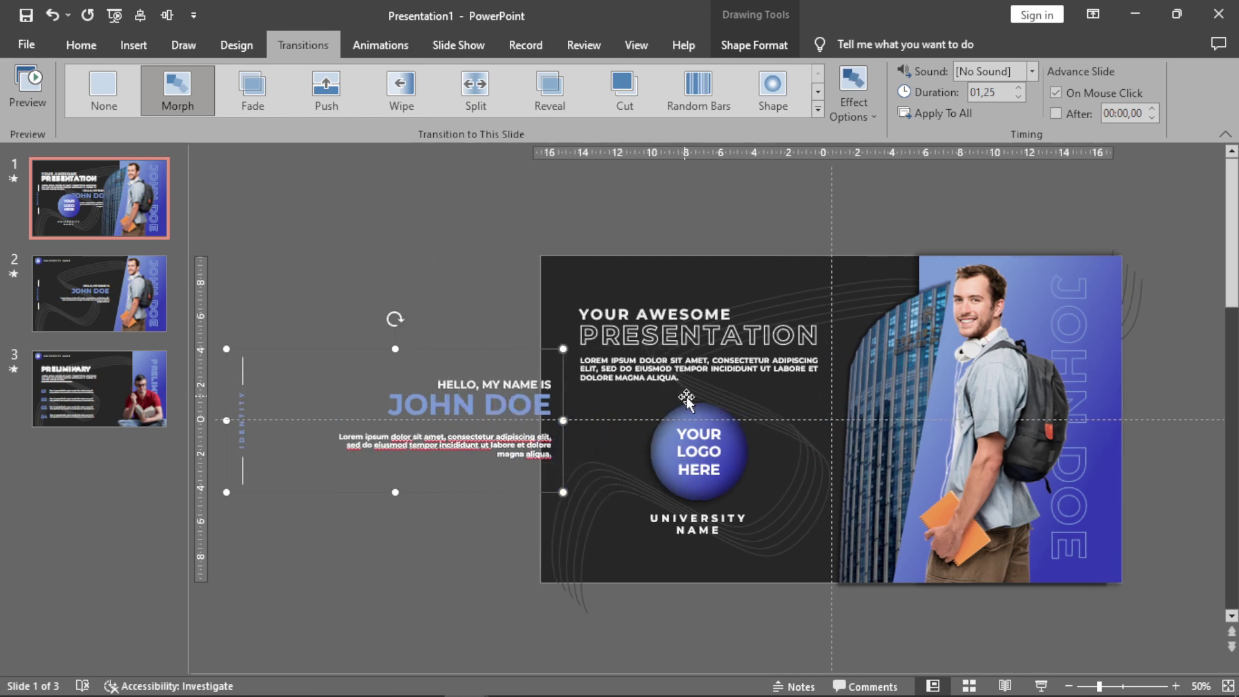
pyautogui.press('Left')
pyautogui.press('Left')
pyautogui.press('Left')
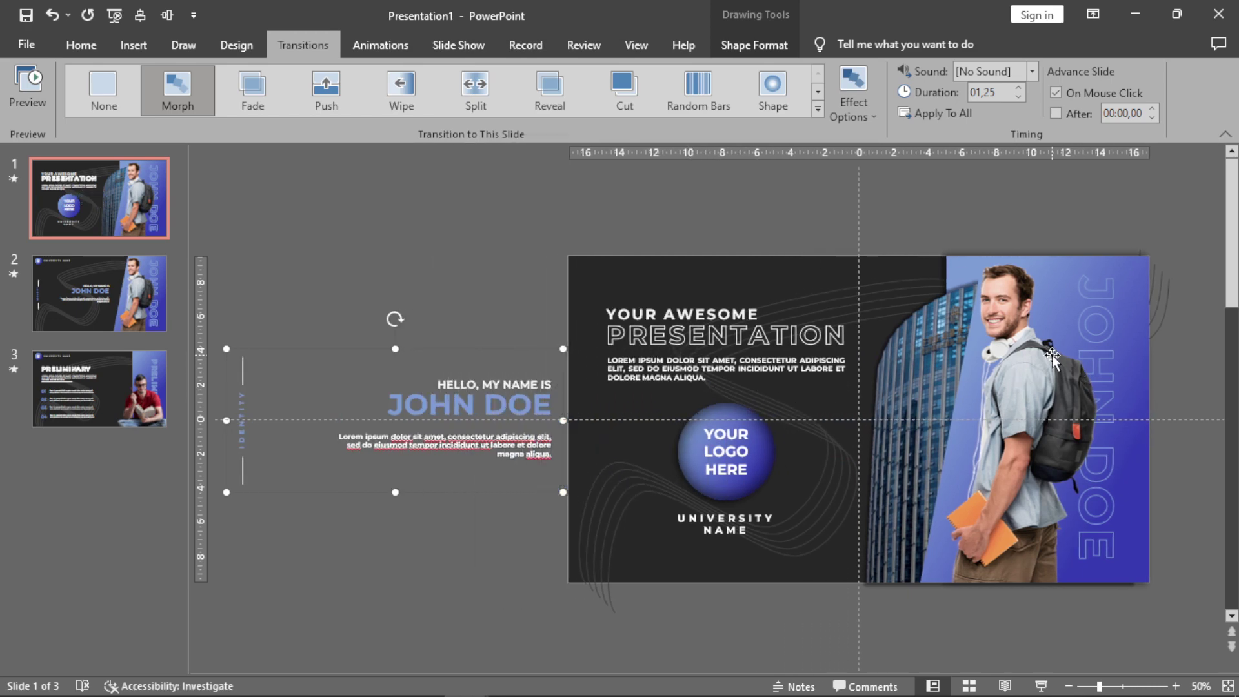
pyautogui.click(1051, 355)
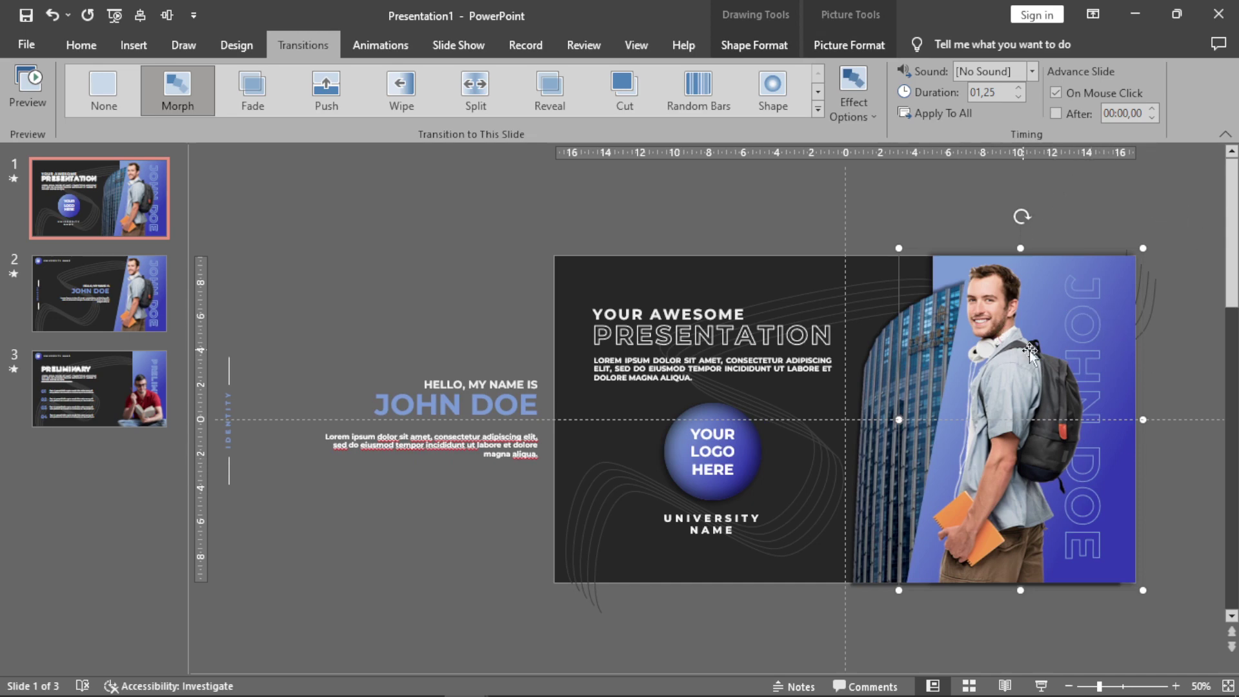
# Send the pasted student photo behind the building image and nudge it off the right edge.
pyautogui.rightClick(1019, 307)
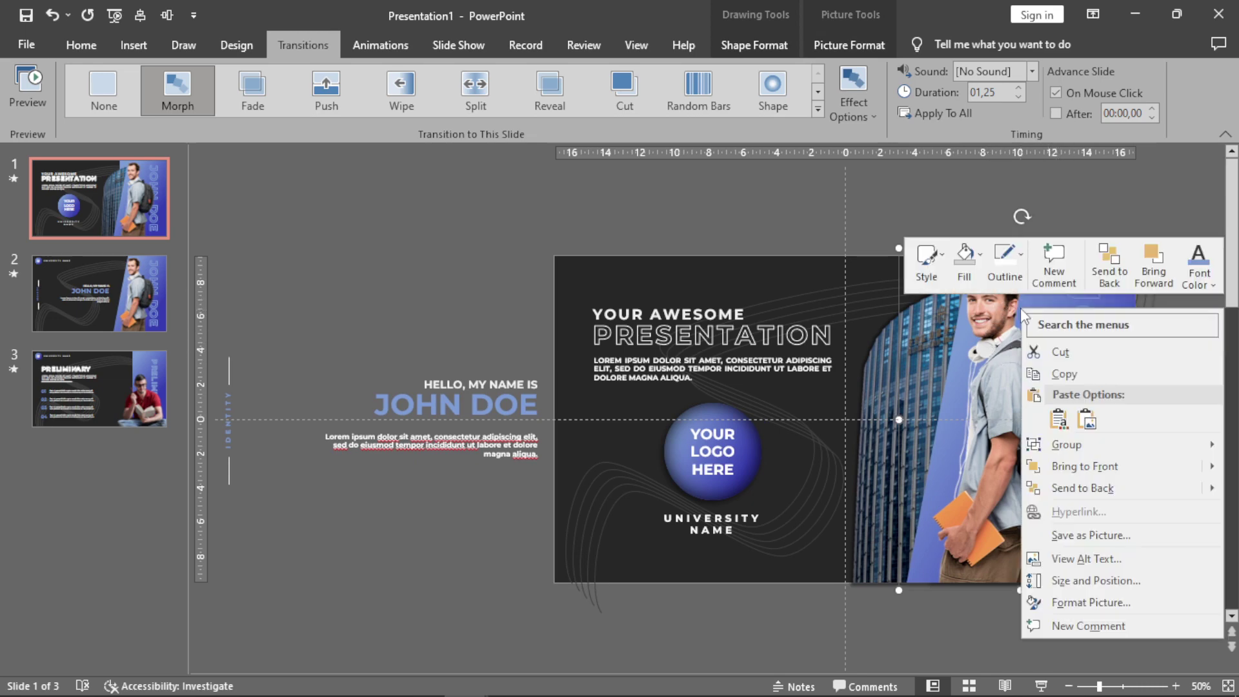
pyautogui.click(1087, 488)
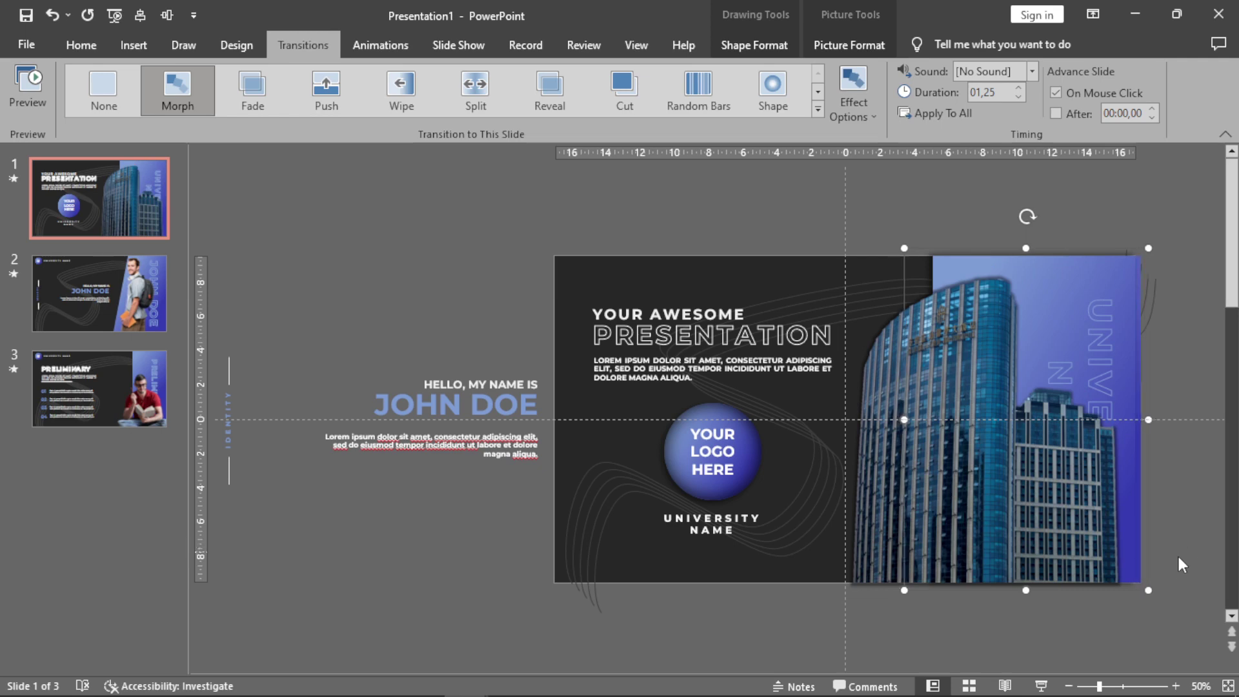
pyautogui.press('Right')
pyautogui.press('Right')
pyautogui.press('Right')
pyautogui.press('Right')
pyautogui.press('Right')
pyautogui.press('Right')
pyautogui.press('Right')
pyautogui.press('Right')
pyautogui.press('Right')
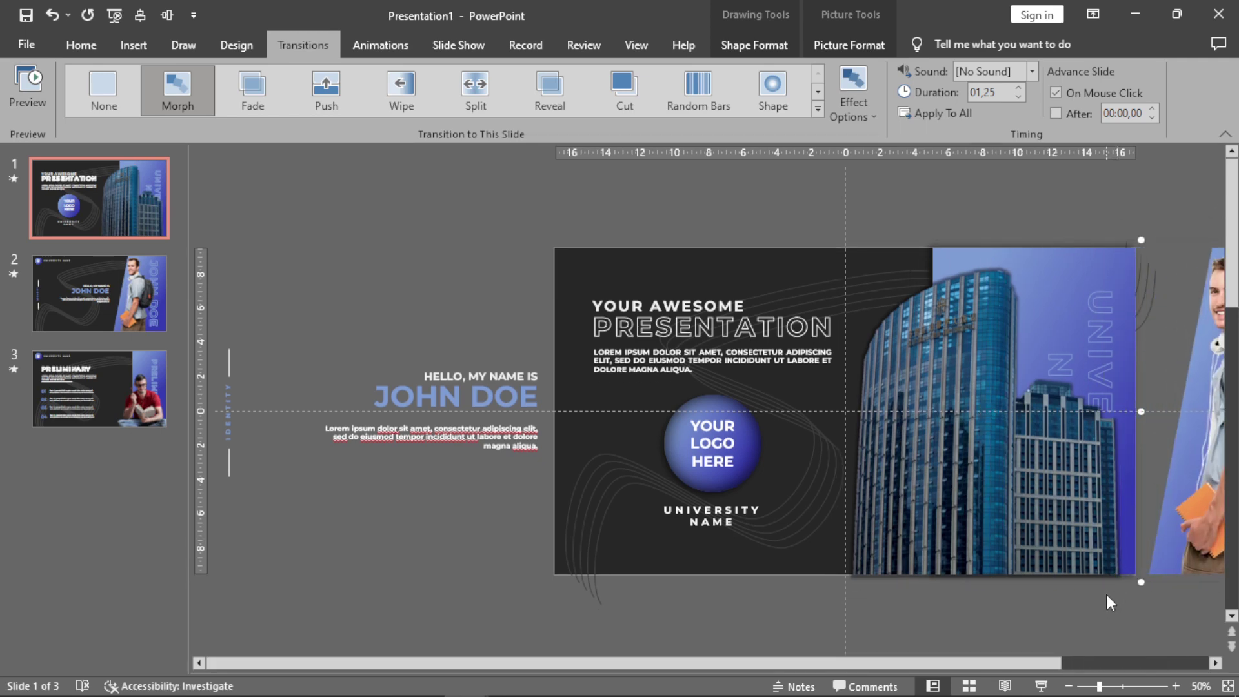
pyautogui.click(1213, 662)
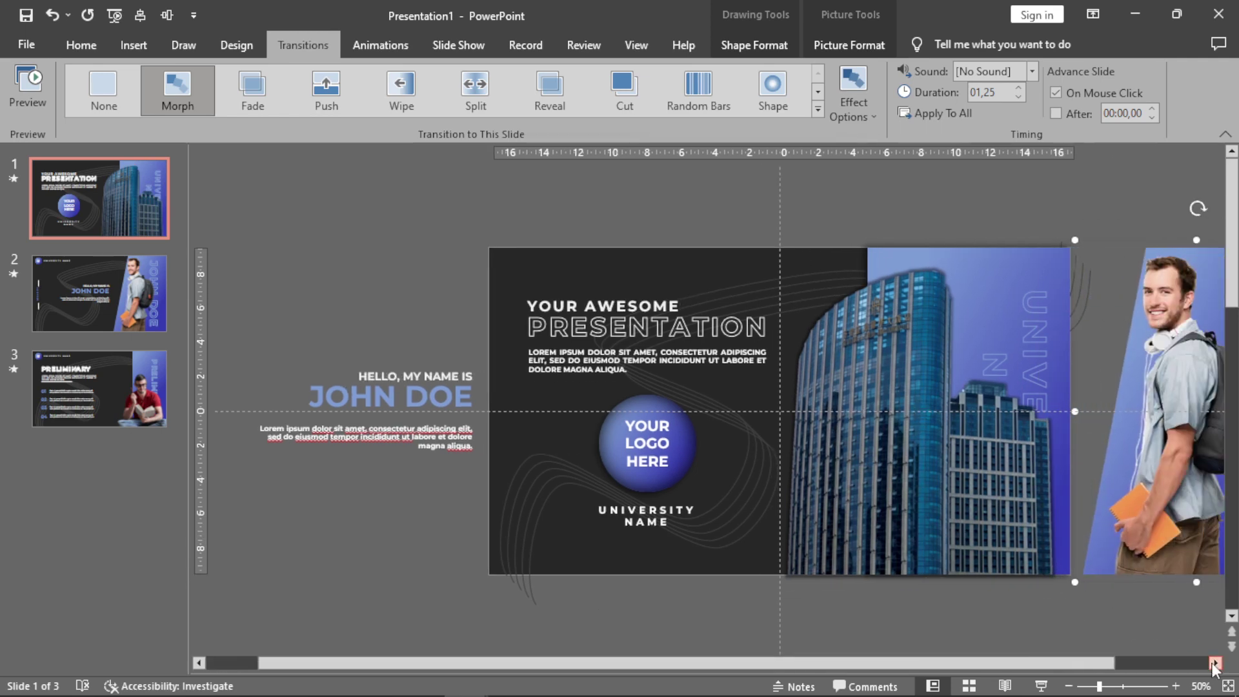
# Select the off-slide John Doe text group and student photo, then the building photo.
pyautogui.click(909, 200)
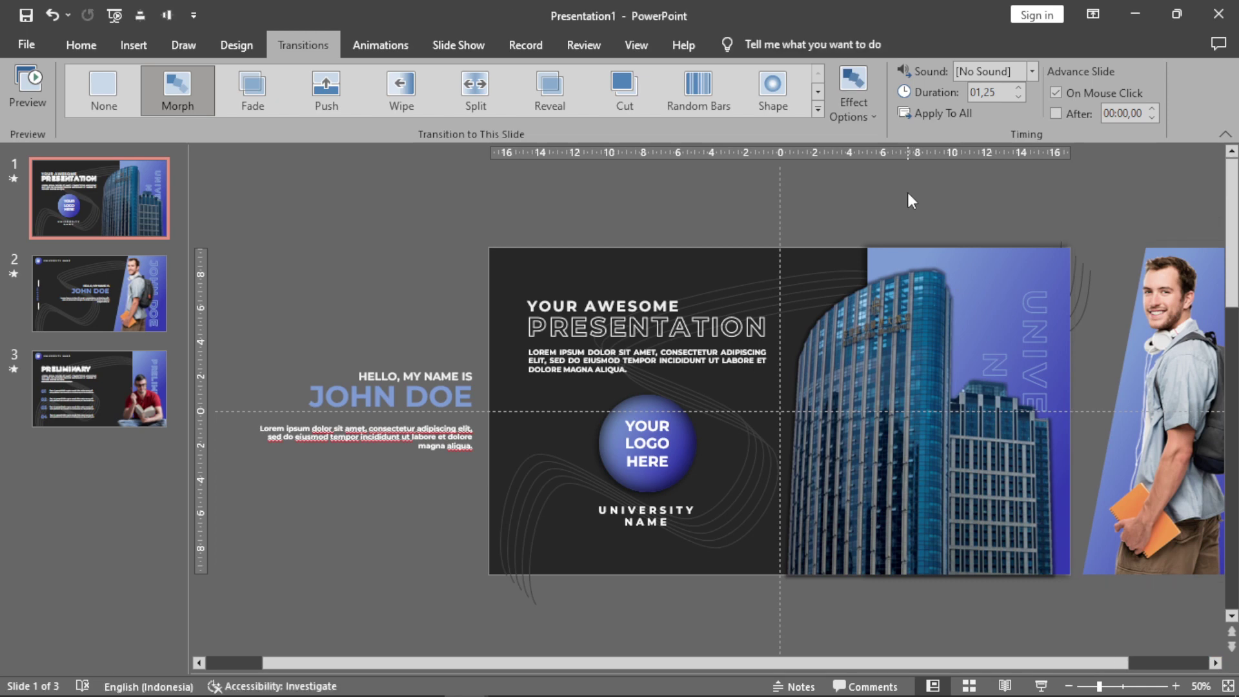
pyautogui.click(355, 366)
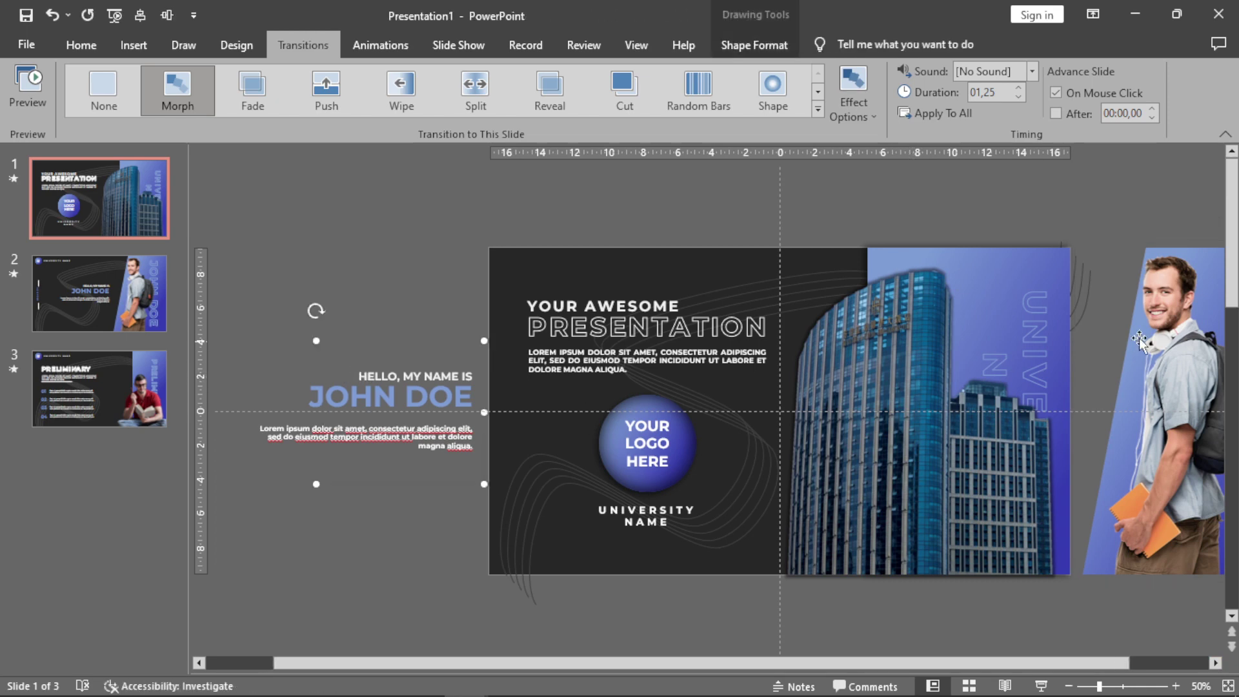
pyautogui.keyDown('shift'); pyautogui.click(1167, 319); pyautogui.keyUp('shift')
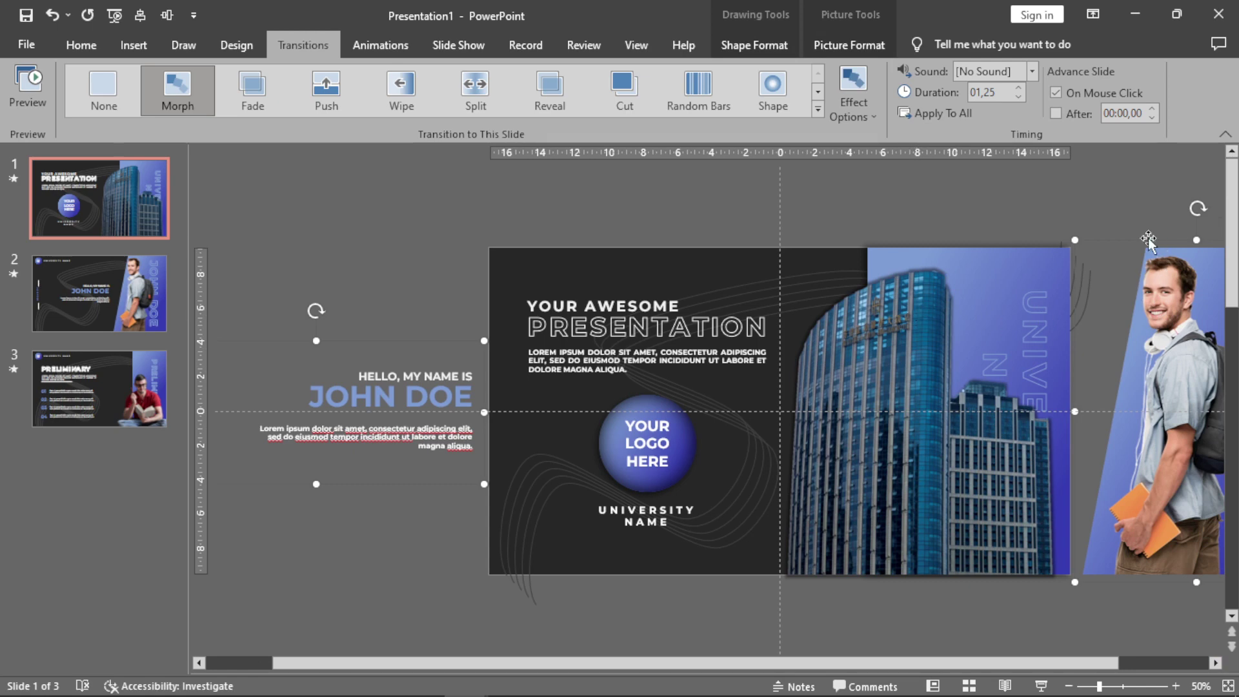
pyautogui.click(920, 309)
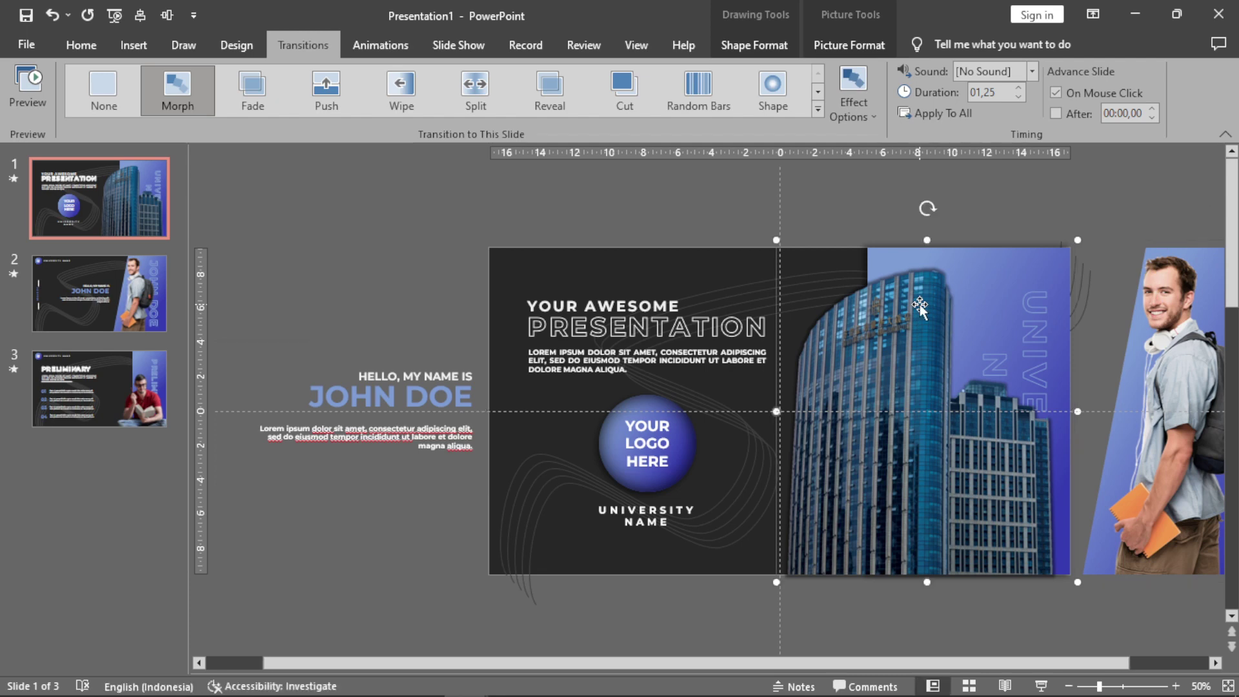
# Select slide 1's title text group together with the building photo, then switch to slide 2.
pyautogui.click(645, 299)
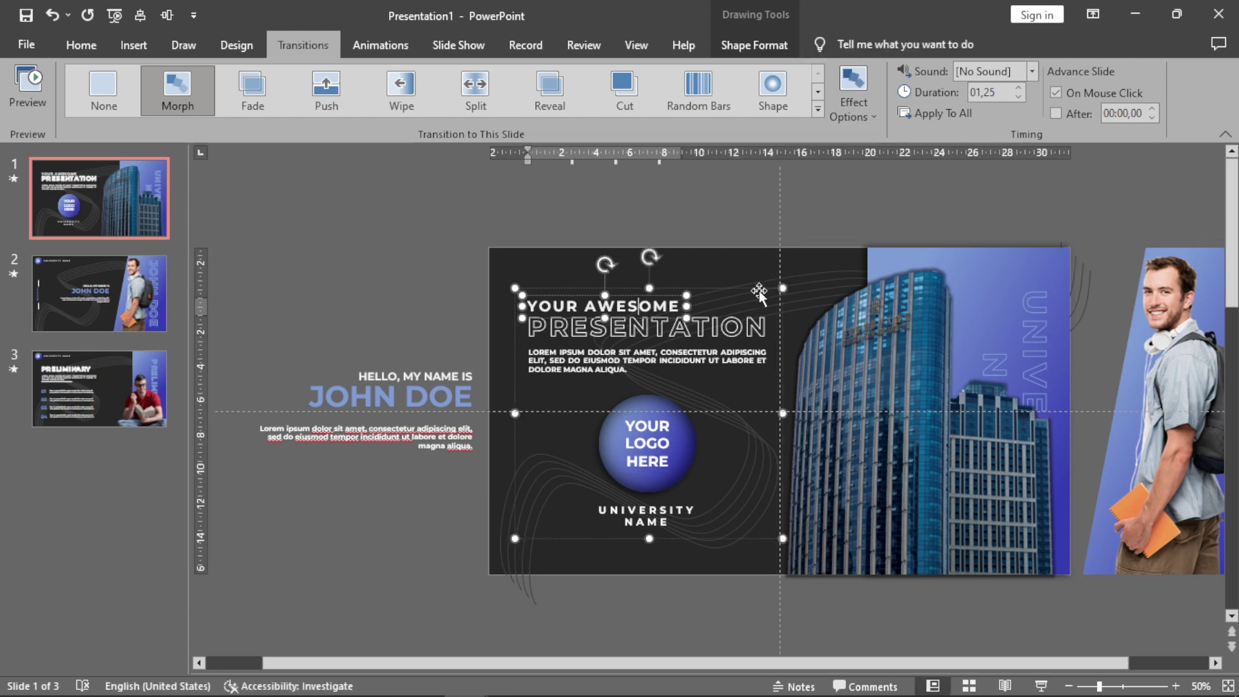
pyautogui.click(935, 201)
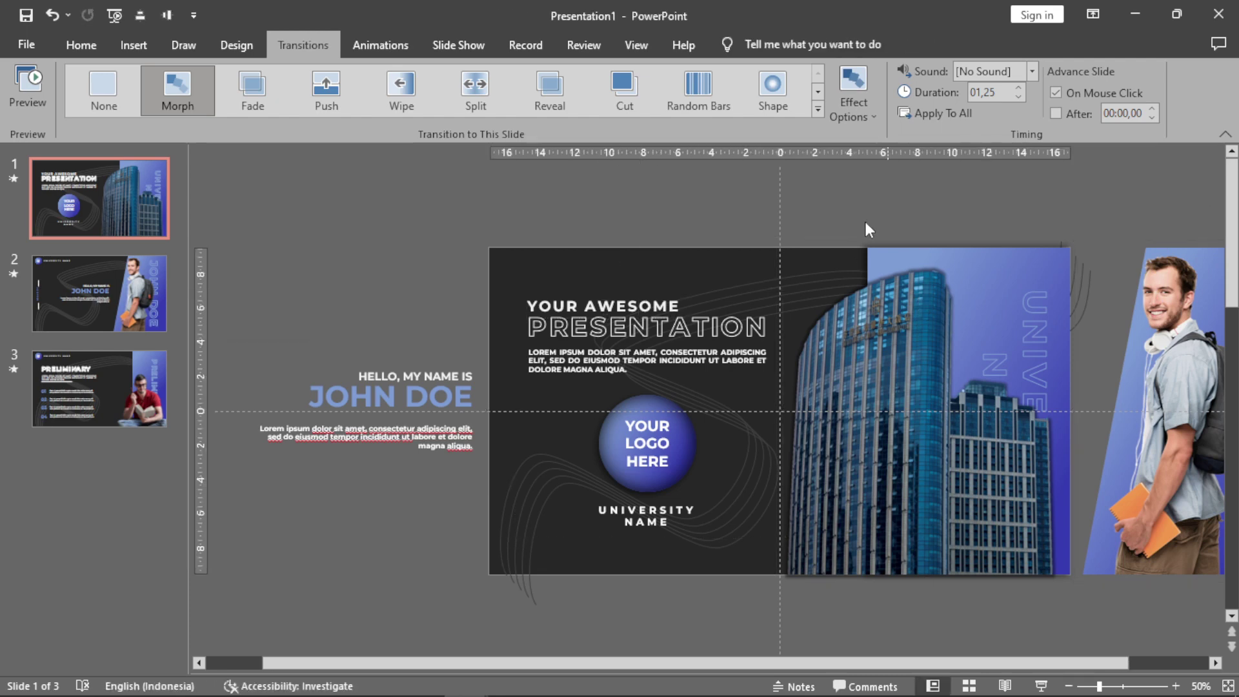
pyautogui.click(631, 294)
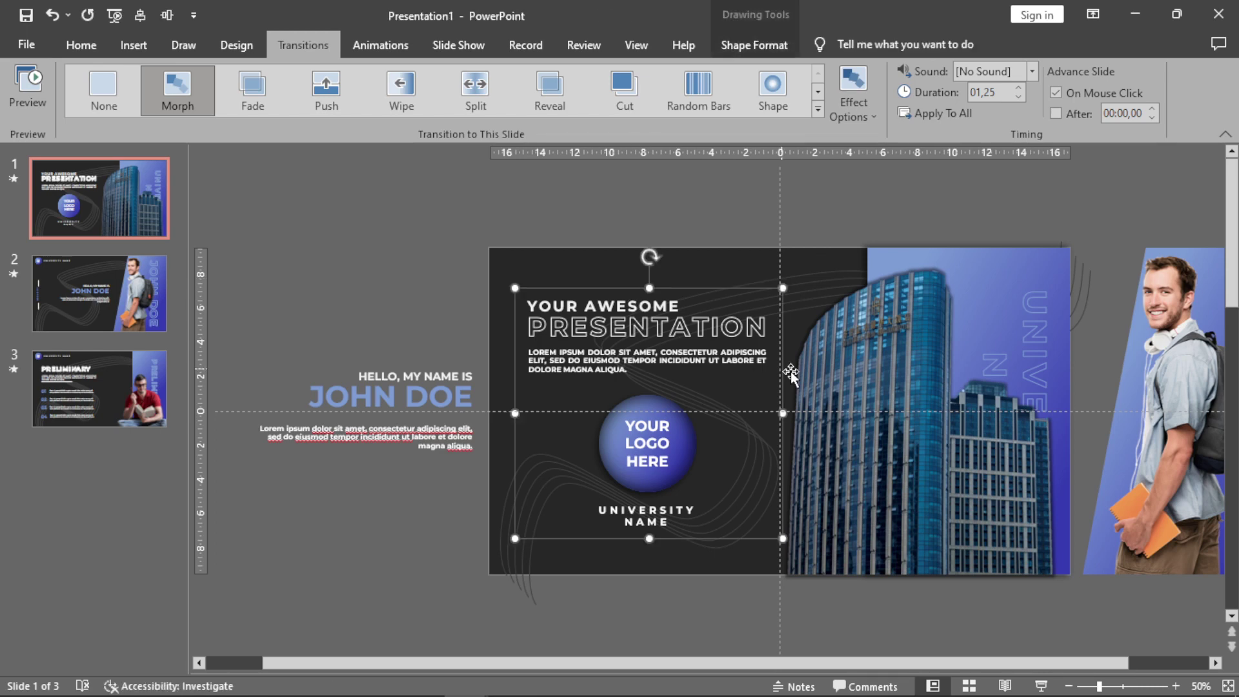
pyautogui.keyDown('shift'); pyautogui.click(916, 293); pyautogui.keyUp('shift')
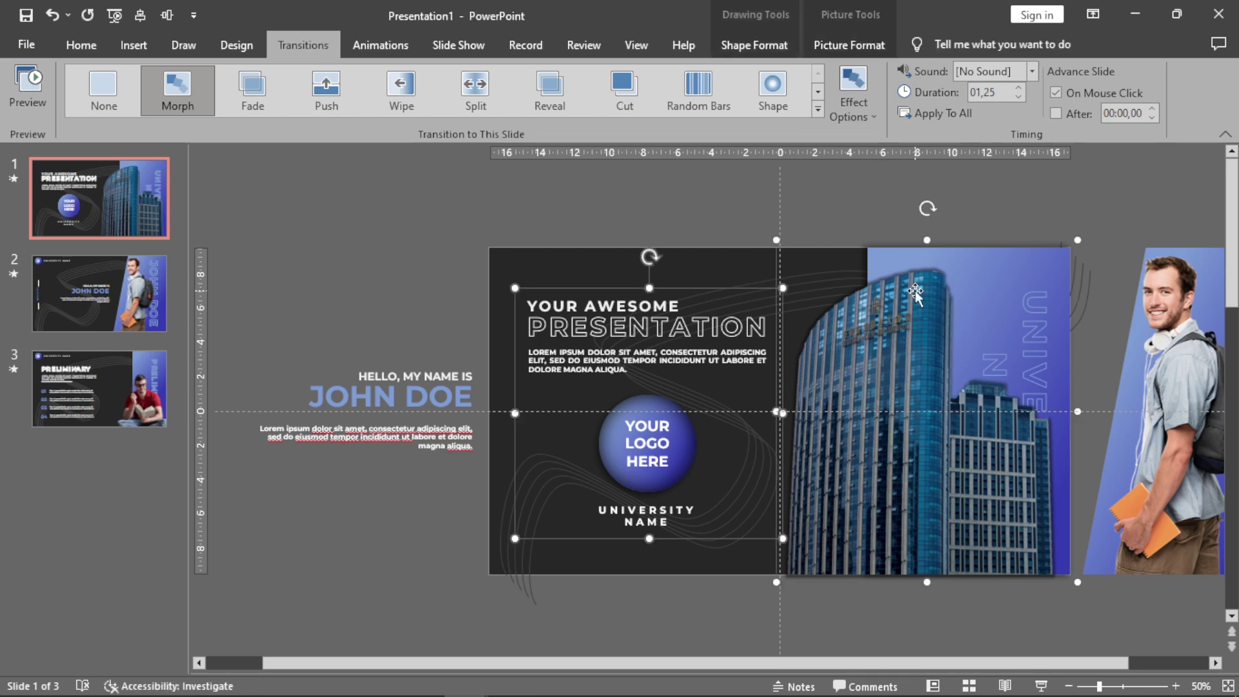
pyautogui.click(142, 278)
# Paste slide 1's title group and building photo, then nudge the title group off the left edge.
pyautogui.hotkey('ctrl', 'v')
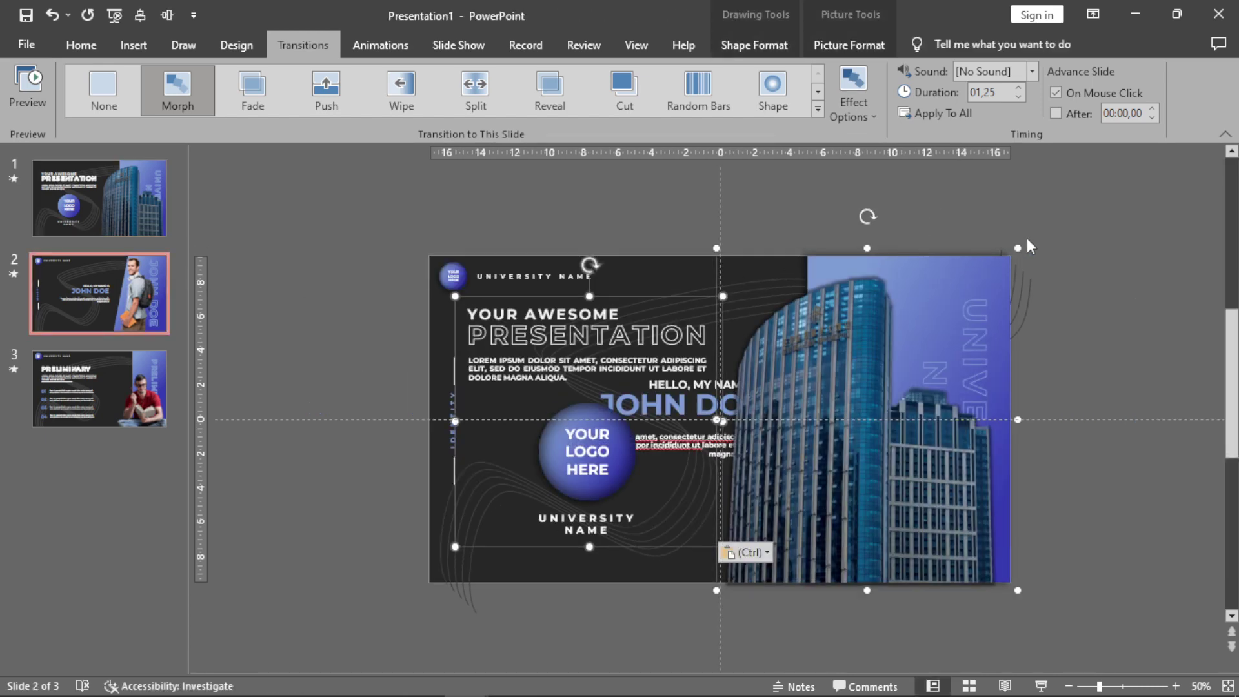
pyautogui.click(1112, 247)
pyautogui.click(606, 307)
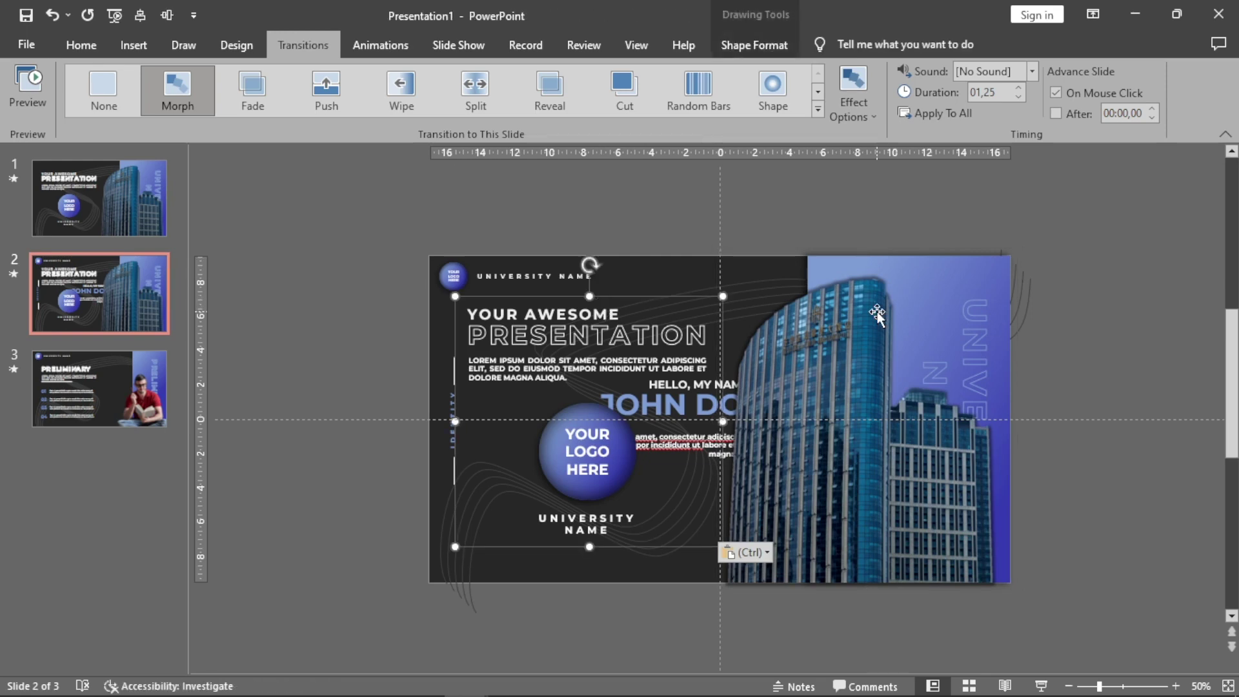
pyautogui.press('Left')
pyautogui.press('Left')
pyautogui.press('Left')
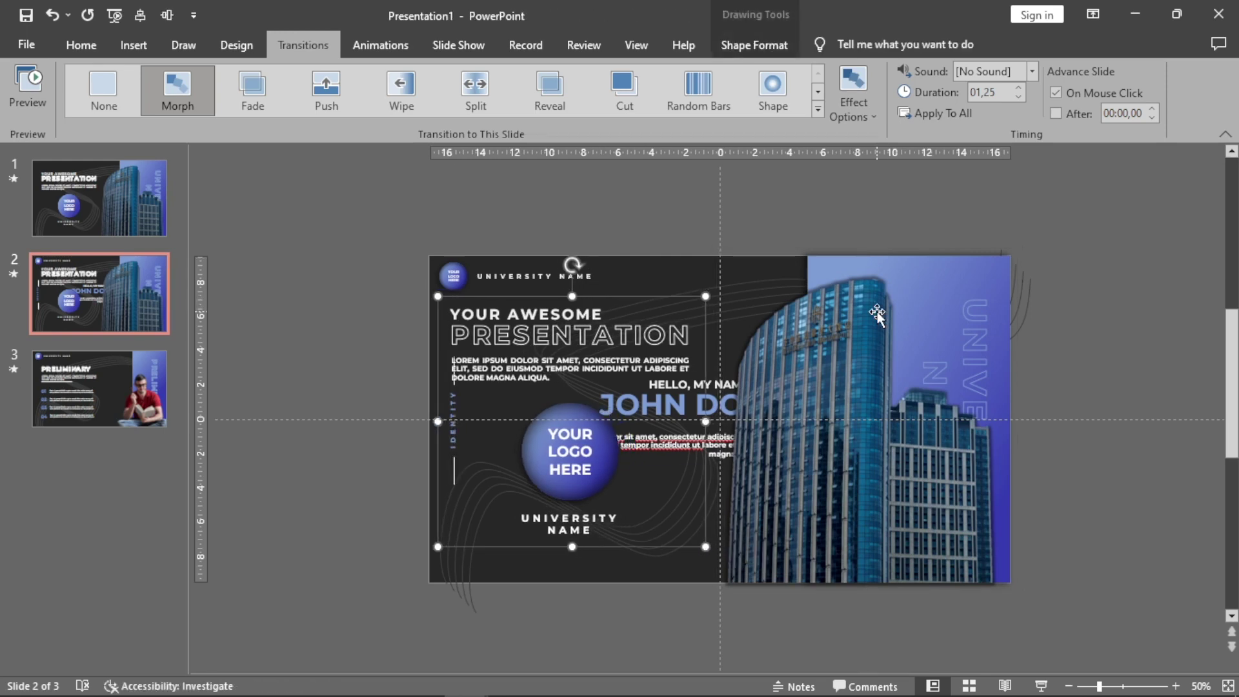
pyautogui.press('Left')
pyautogui.press('Left')
pyautogui.press('Left')
pyautogui.press('Left')
pyautogui.press('Left')
pyautogui.press('Left')
pyautogui.press('Left')
pyautogui.press('Left')
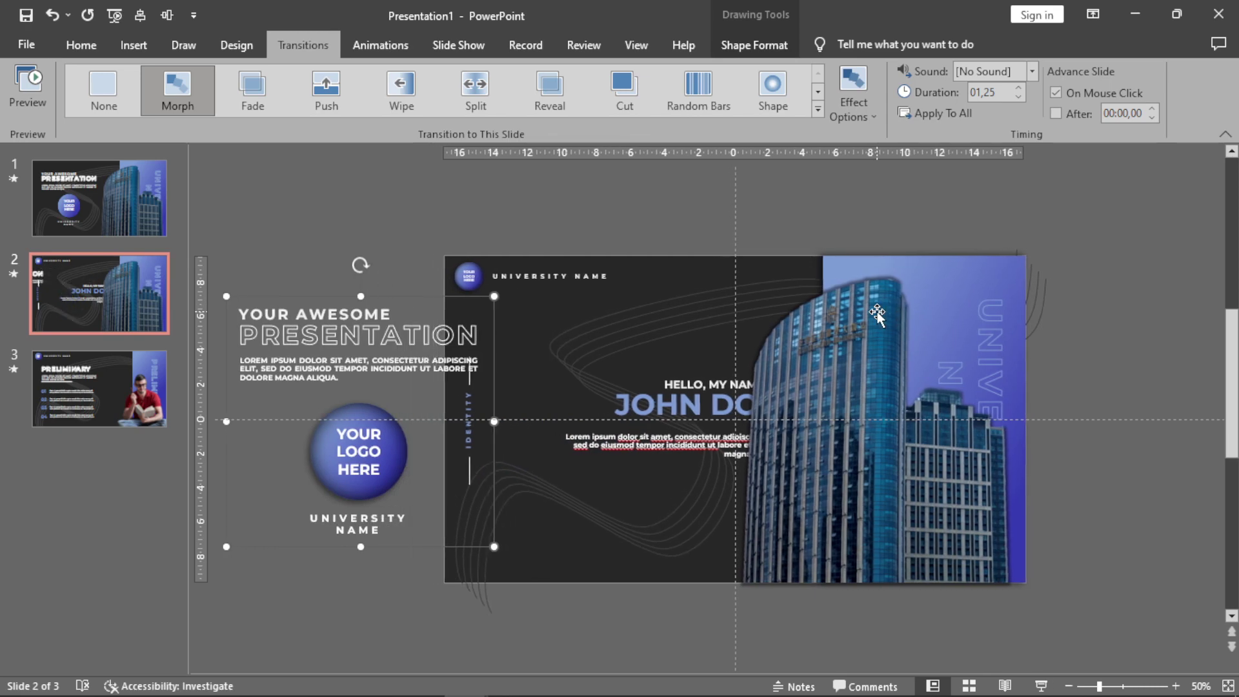
pyautogui.press('Left')
pyautogui.press('Left')
pyautogui.press('Left')
pyautogui.press('Left')
pyautogui.press('Left')
pyautogui.press('Left')
pyautogui.press('Left')
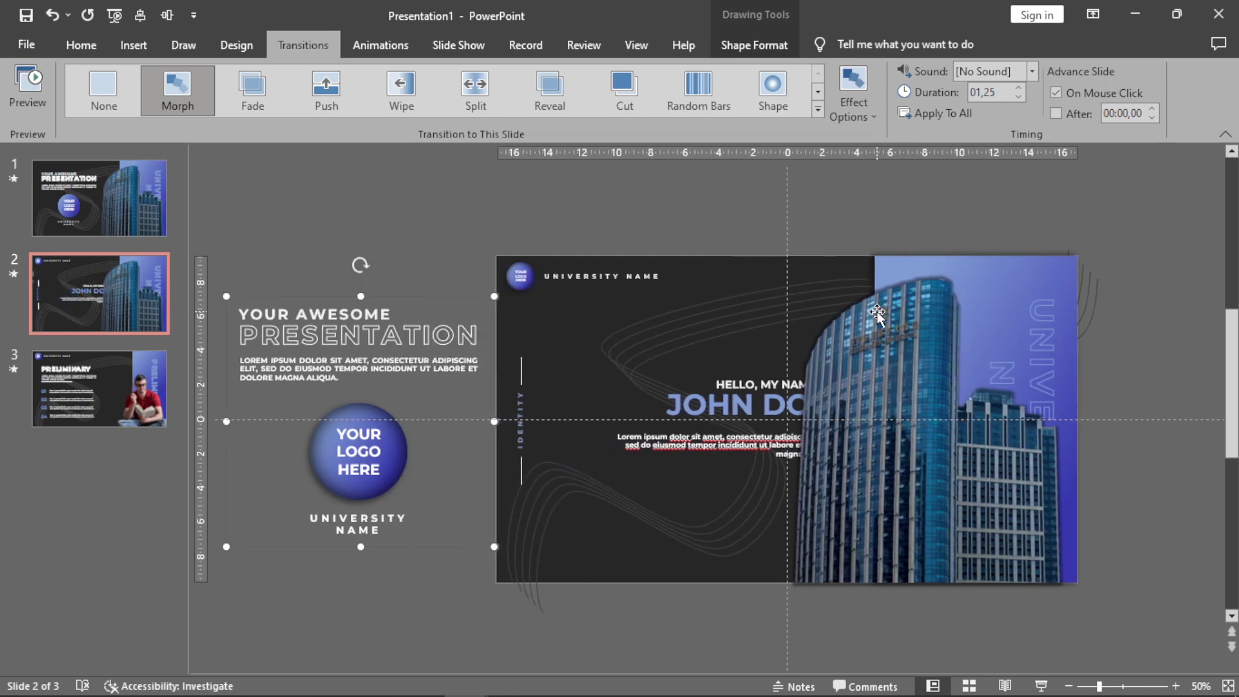
# Nudge the pasted building photo off slide 2's right edge, then compare with slide 1.
pyautogui.click(931, 332)
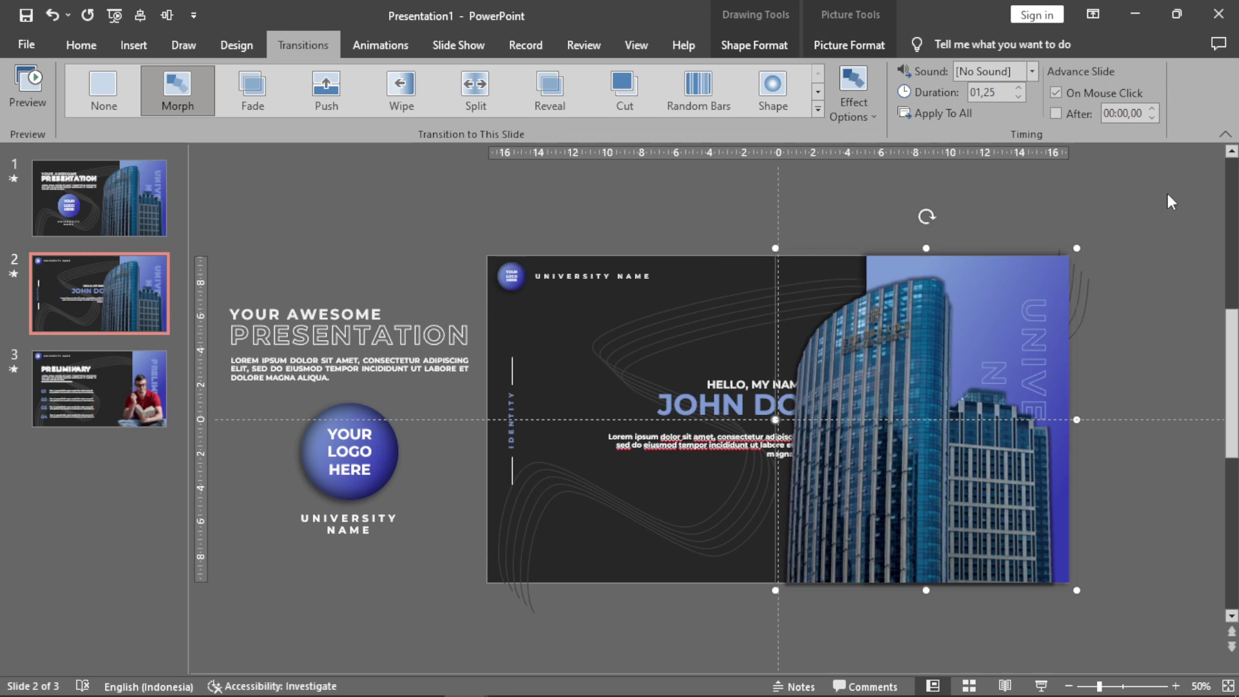
pyautogui.press('Right')
pyautogui.press('Right')
pyautogui.press('Right')
pyautogui.press('Right')
pyautogui.press('Right')
pyautogui.press('Right')
pyautogui.press('Right')
pyautogui.press('Right')
pyautogui.press('Right')
pyautogui.press('Right')
pyautogui.press('Right')
pyautogui.press('Right')
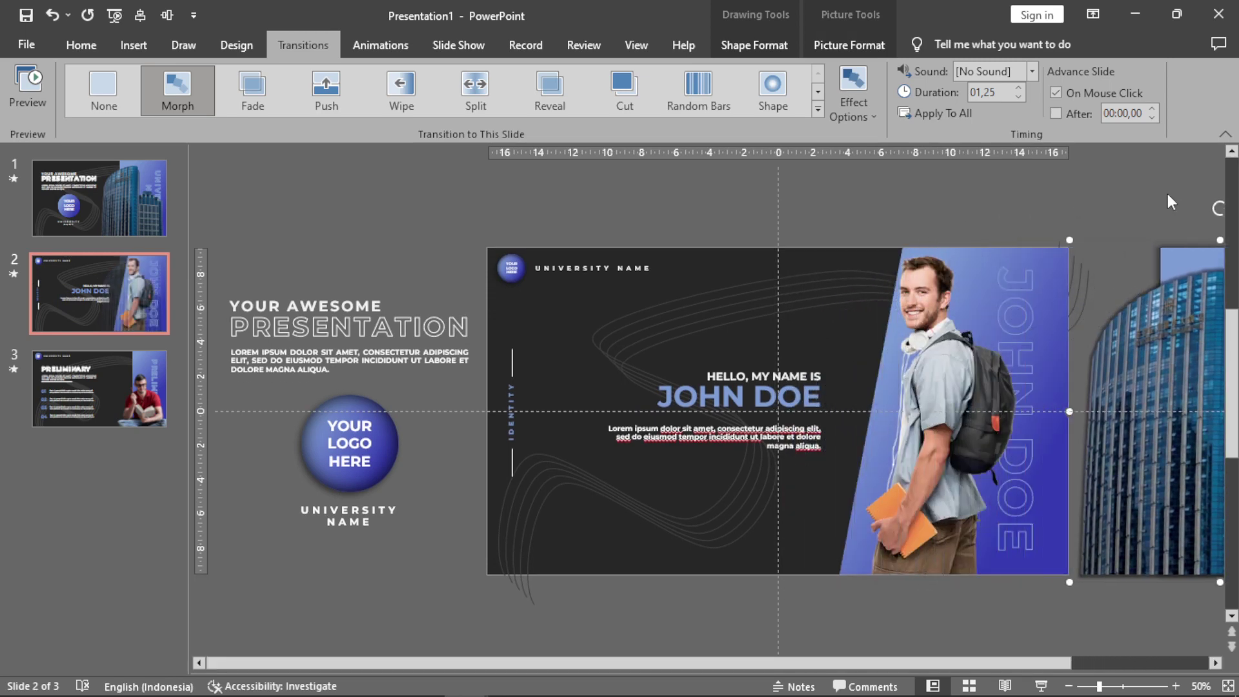
pyautogui.press('Right')
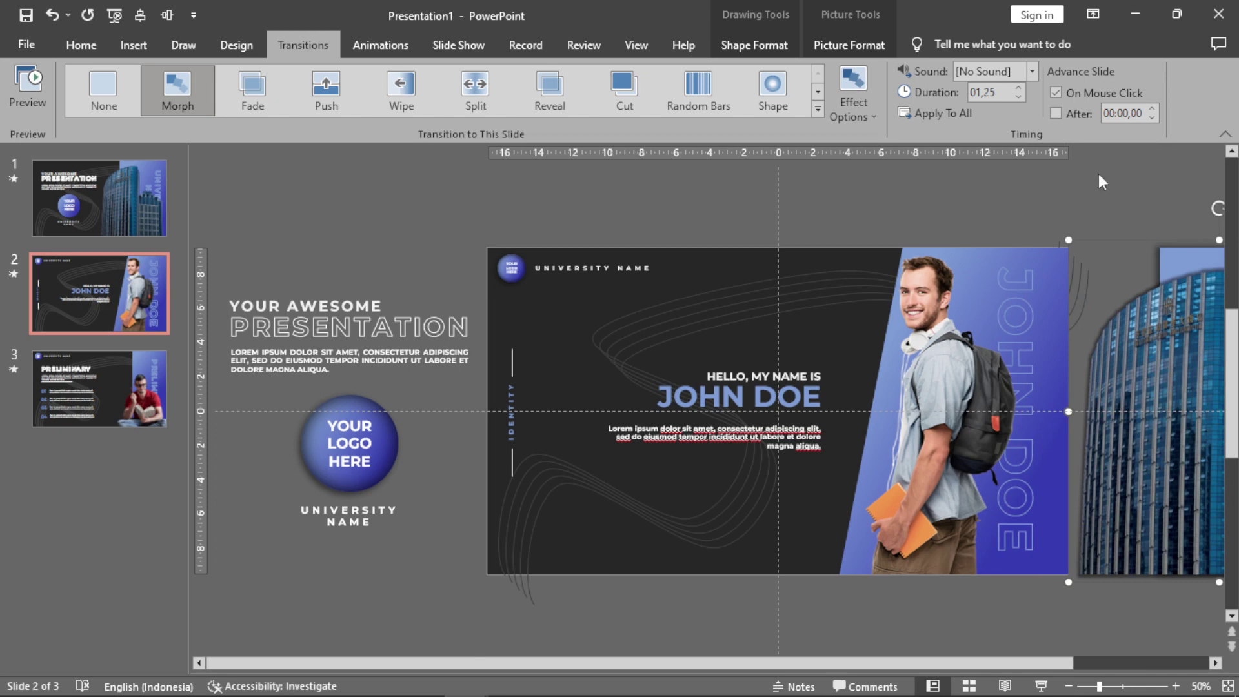
pyautogui.click(907, 194)
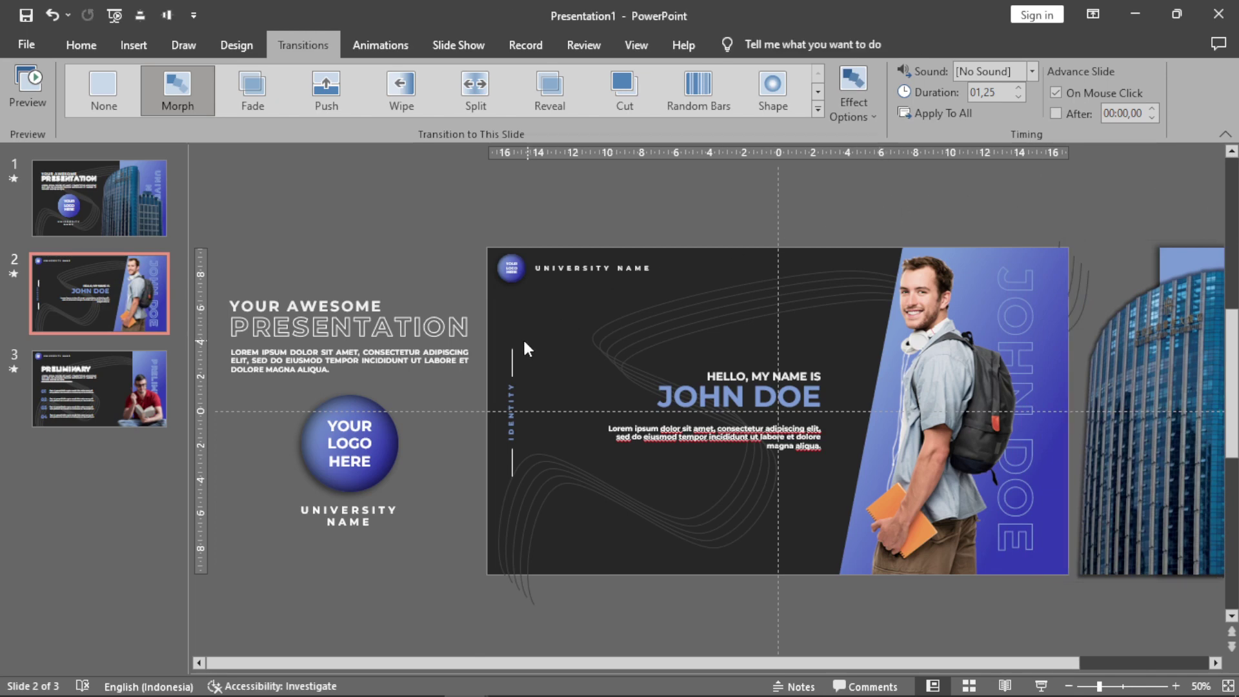
pyautogui.click(127, 207)
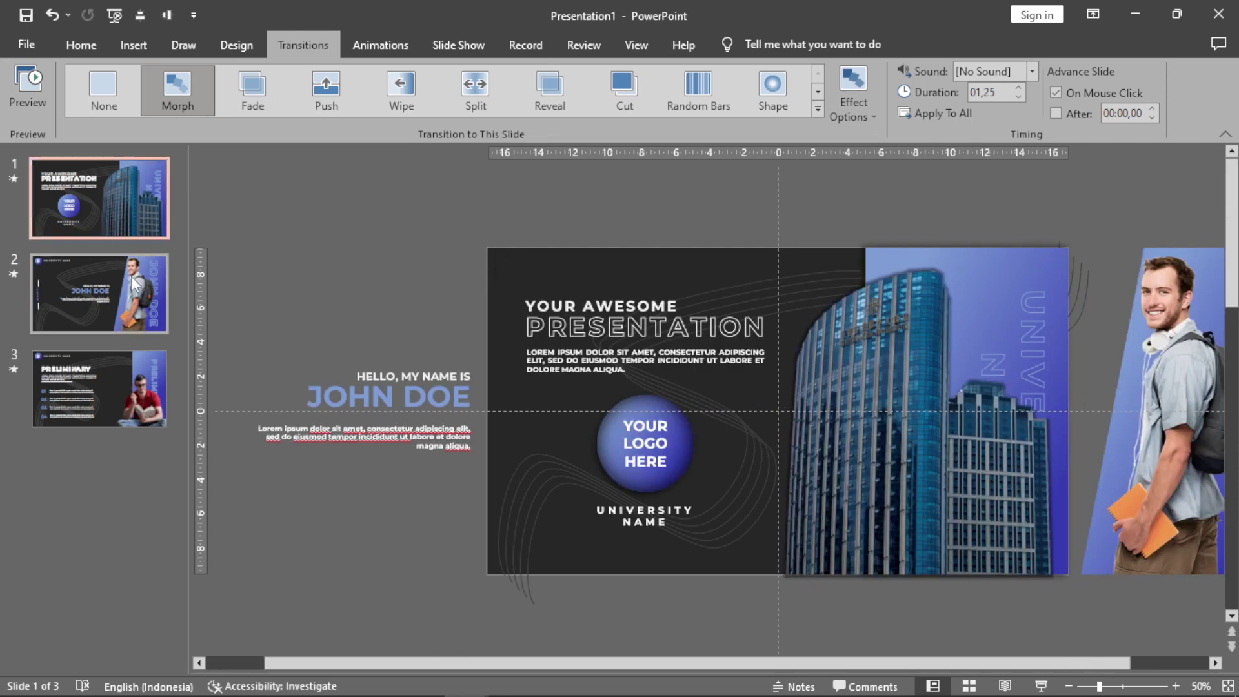
# On slide 2, select the student photo plus the greeting text group, then open slide 3.
pyautogui.click(133, 277)
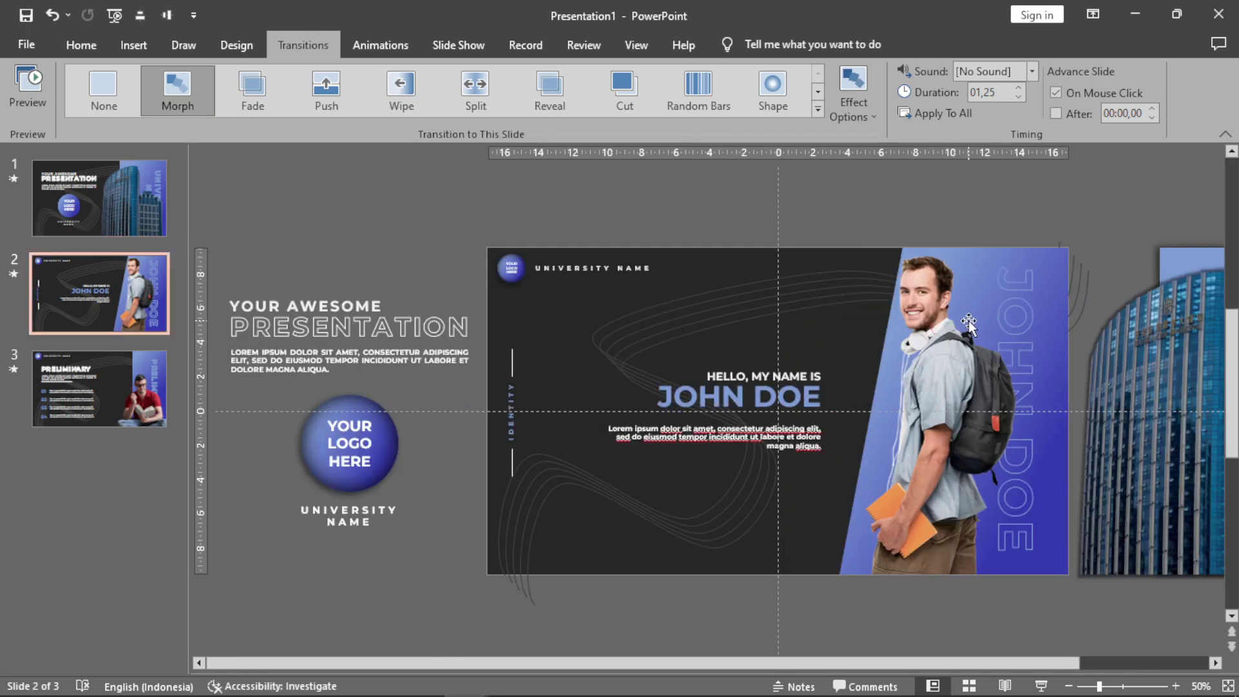
pyautogui.click(891, 351)
pyautogui.click(758, 366)
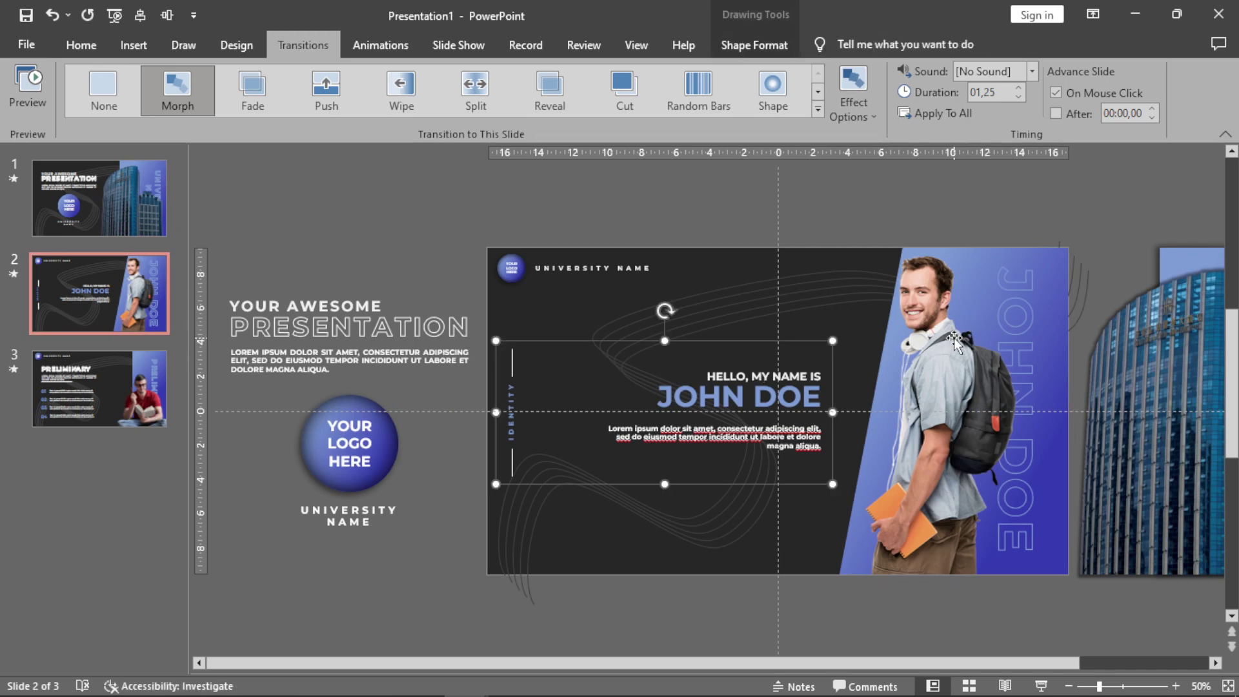
pyautogui.click(953, 338)
pyautogui.keyDown('shift'); pyautogui.click(754, 370); pyautogui.keyUp('shift')
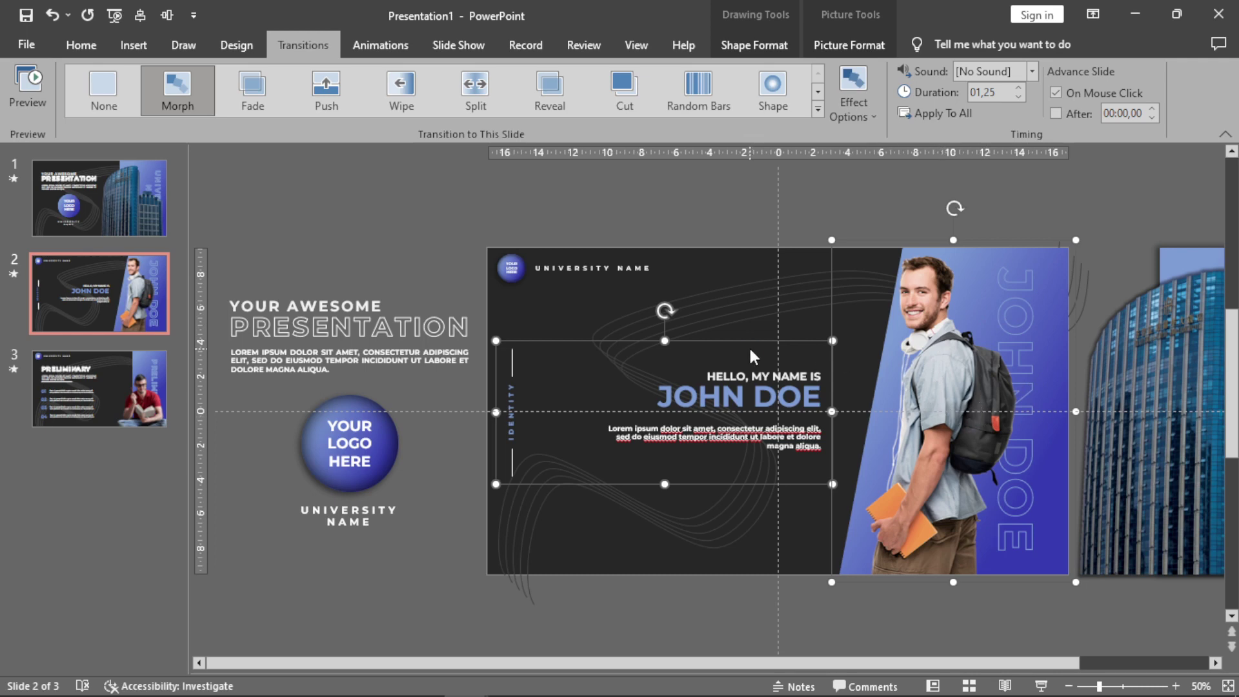
pyautogui.click(98, 379)
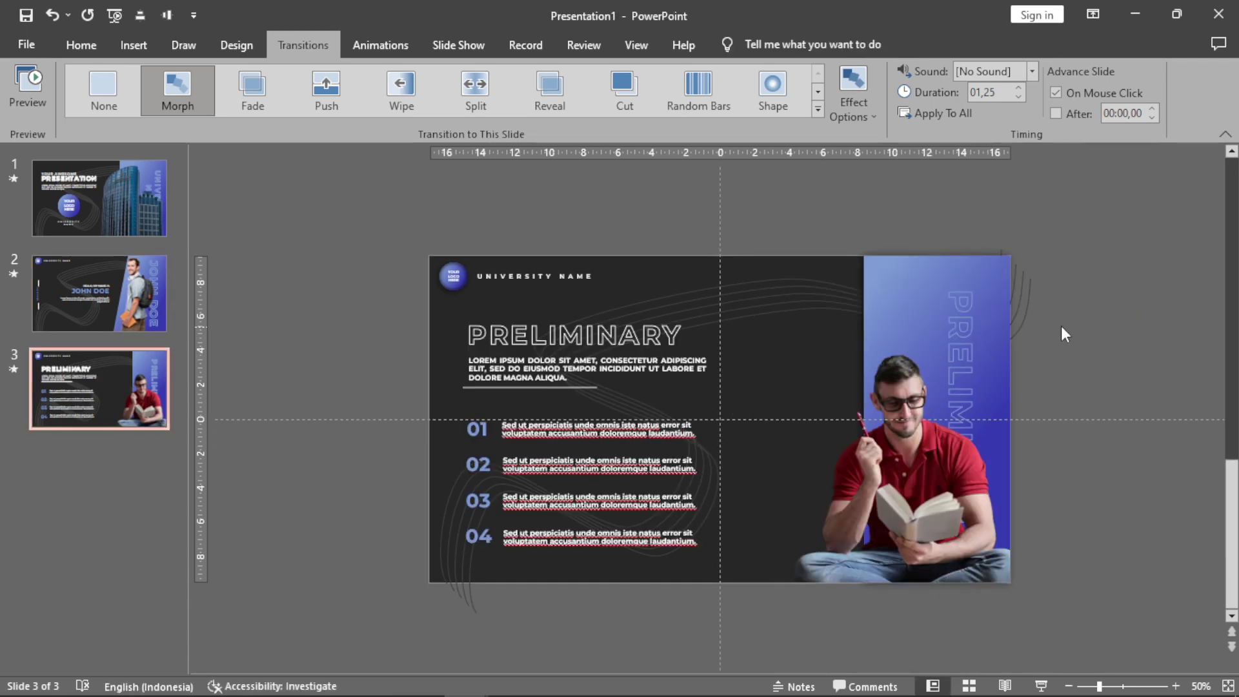
pyautogui.hotkey('ctrl', 'v')
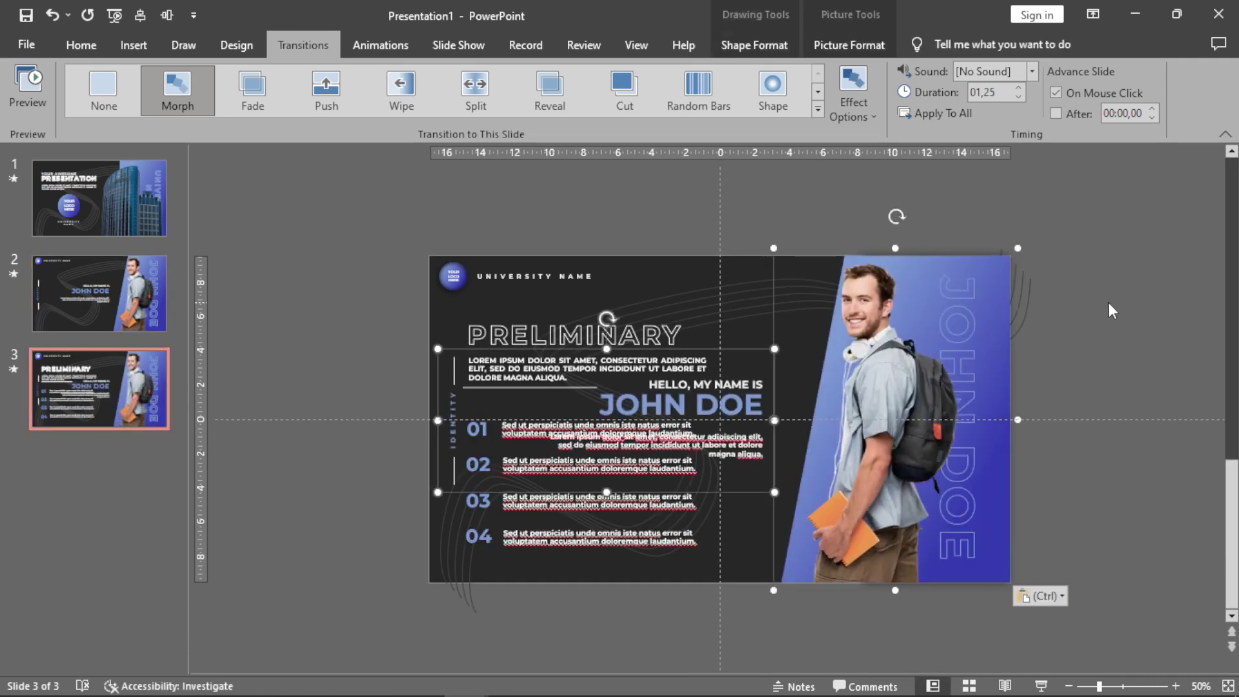
pyautogui.click(1108, 302)
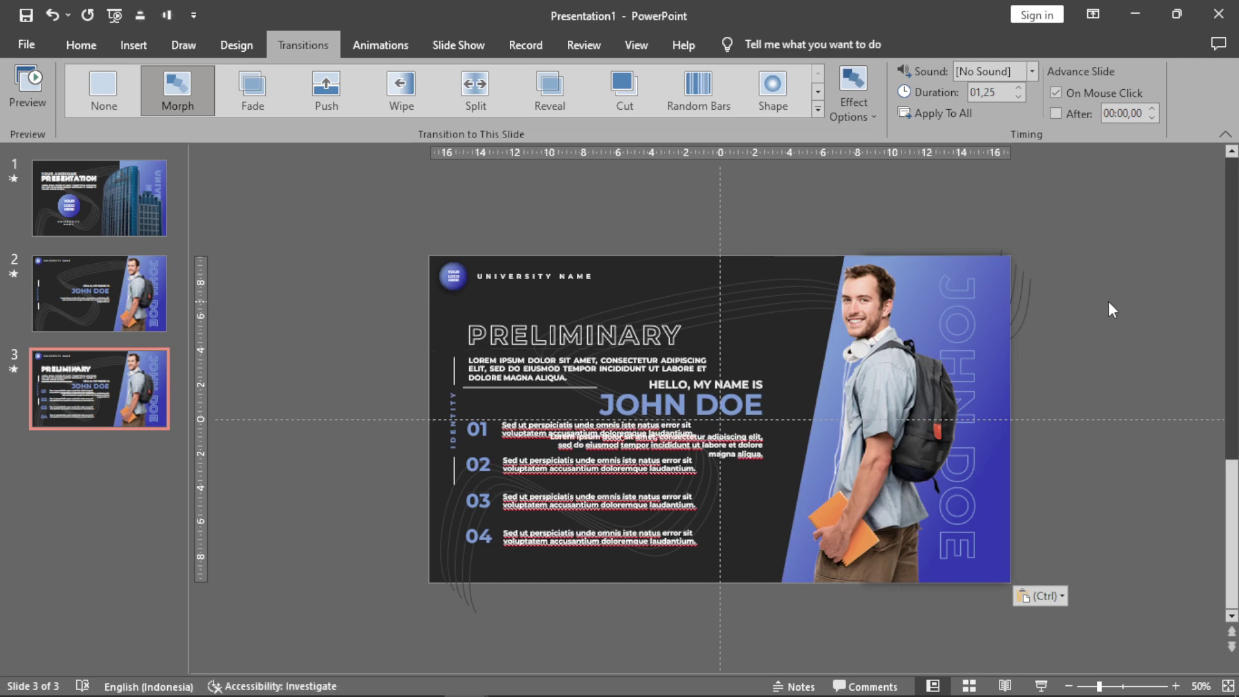
pyautogui.click(868, 331)
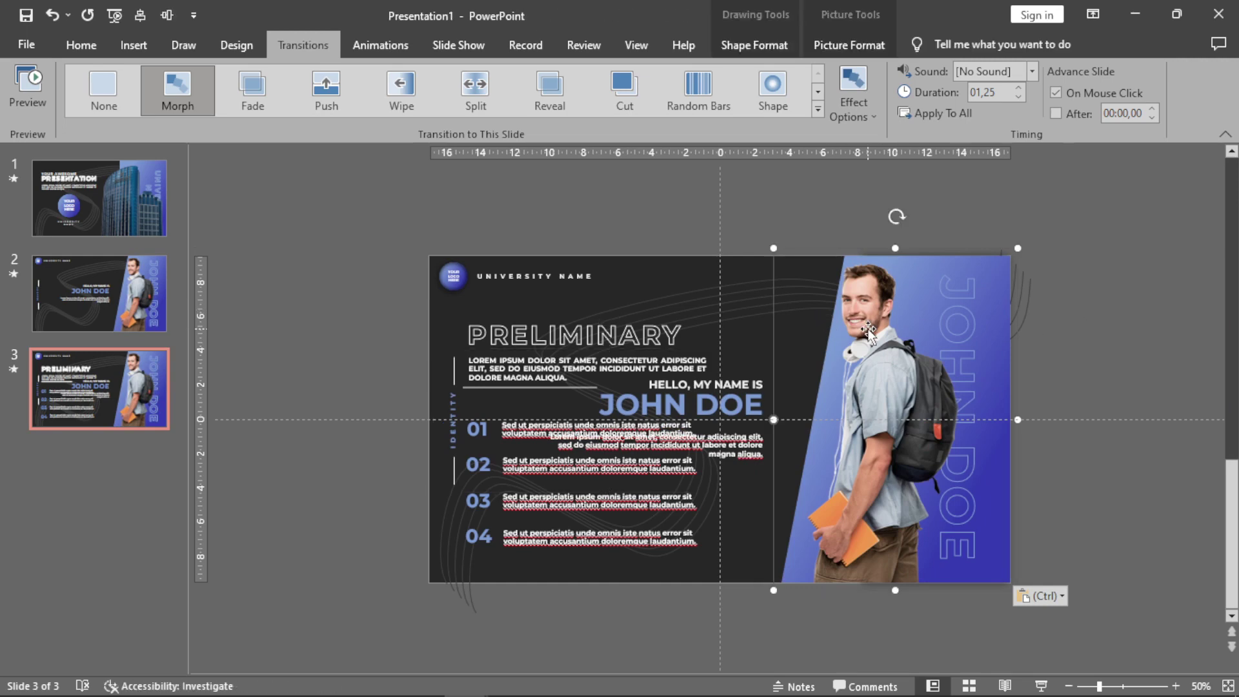
pyautogui.press('Right')
pyautogui.press('Right')
pyautogui.press('Right')
pyautogui.press('Right')
pyautogui.press('Right')
pyautogui.press('Right')
pyautogui.press('Right')
pyautogui.press('Right')
pyautogui.press('Right')
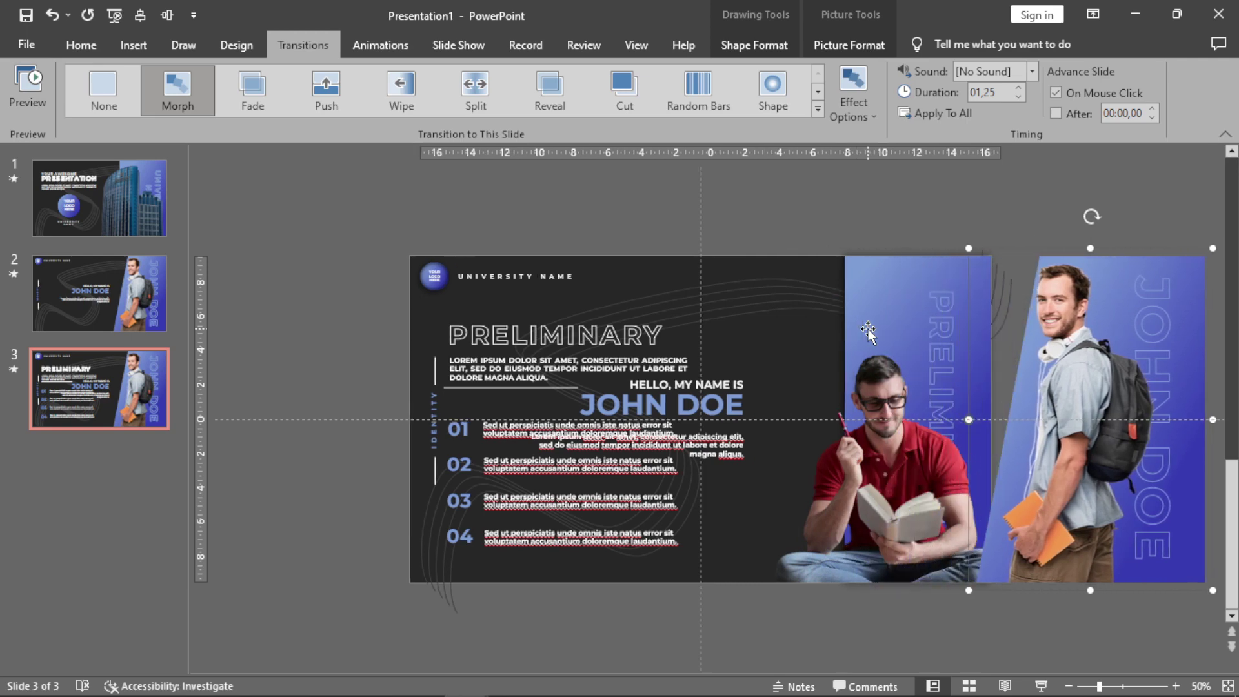
pyautogui.press('Right')
pyautogui.press('Right')
pyautogui.press('Right')
pyautogui.press('Right')
pyautogui.press('Right')
pyautogui.press('Right')
pyautogui.press('Right')
pyautogui.press('Right')
pyautogui.press('Right')
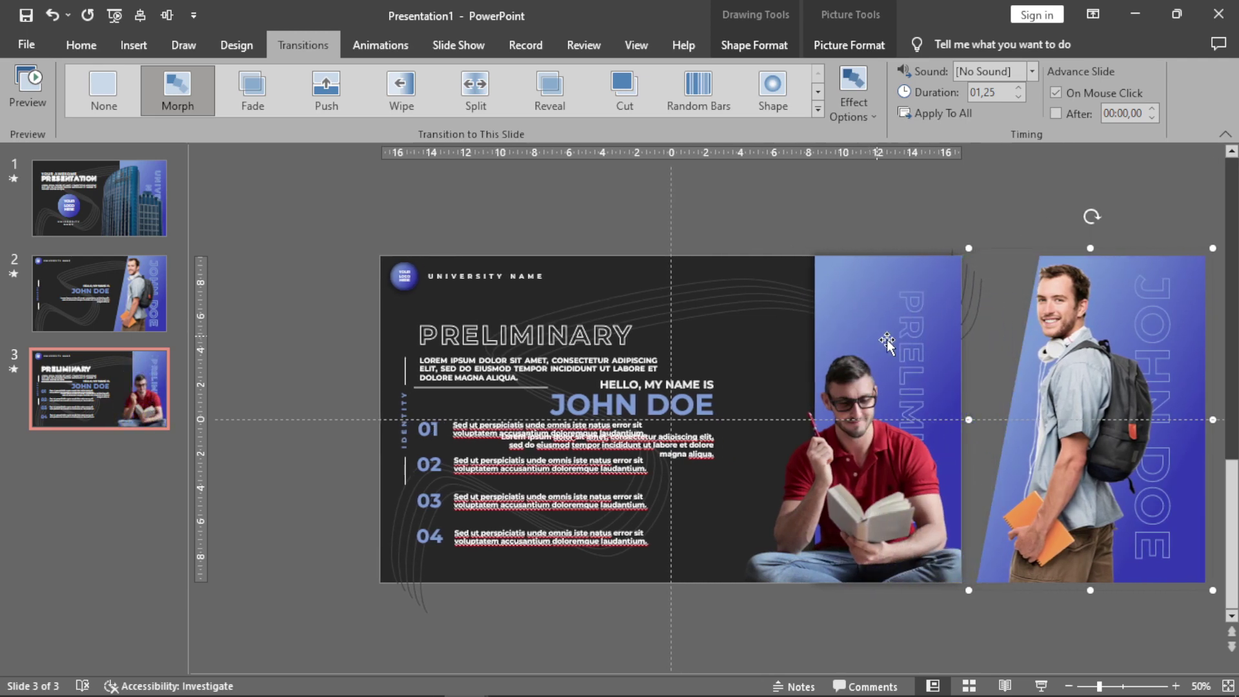
pyautogui.click(719, 384)
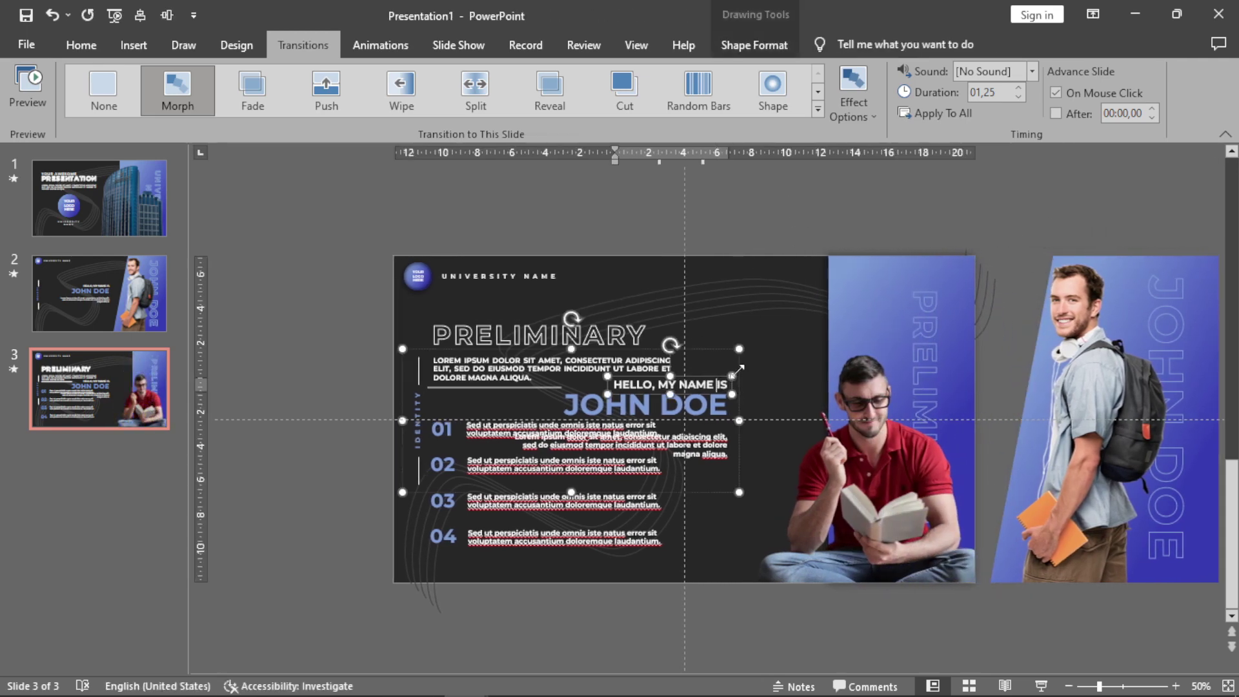
pyautogui.press('Left')
pyautogui.press('Left')
pyautogui.press('Left')
pyautogui.press('Left')
pyautogui.press('Left')
pyautogui.press('Left')
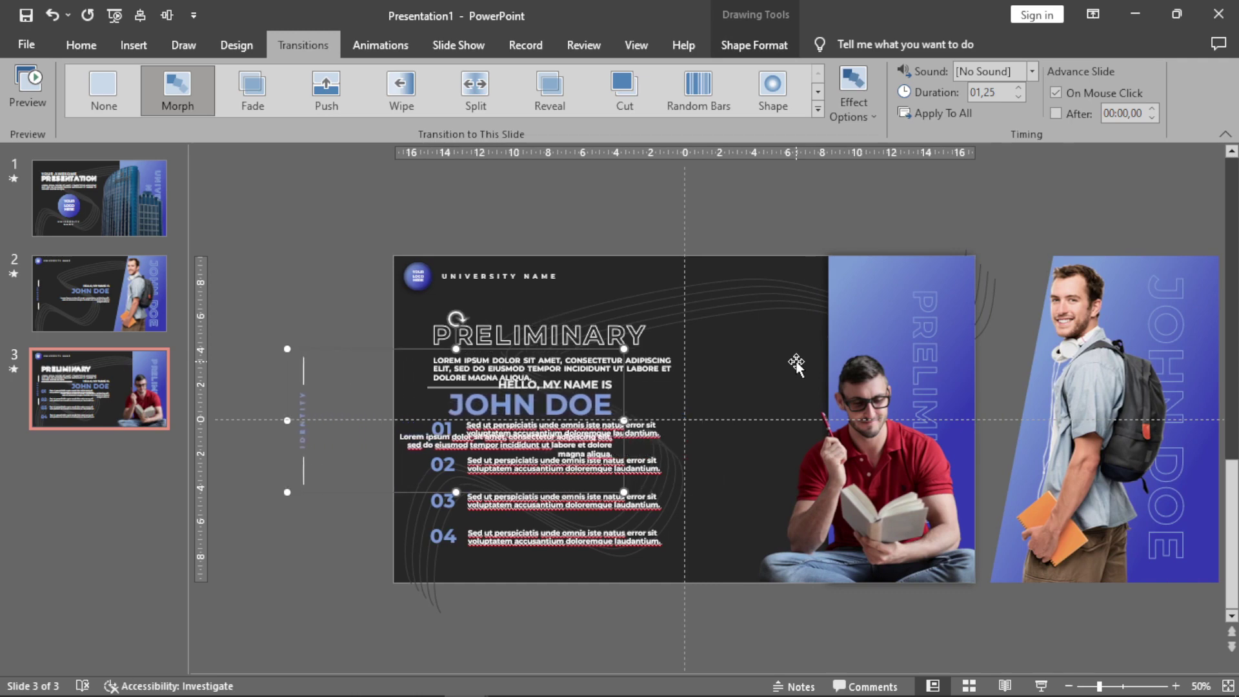
pyautogui.press('Left')
pyautogui.press('Left')
pyautogui.press('Left')
pyautogui.press('Left')
pyautogui.press('Left')
pyautogui.press('Left')
pyautogui.press('Left')
pyautogui.press('Left')
pyautogui.press('Left')
pyautogui.press('Left')
pyautogui.press('Left')
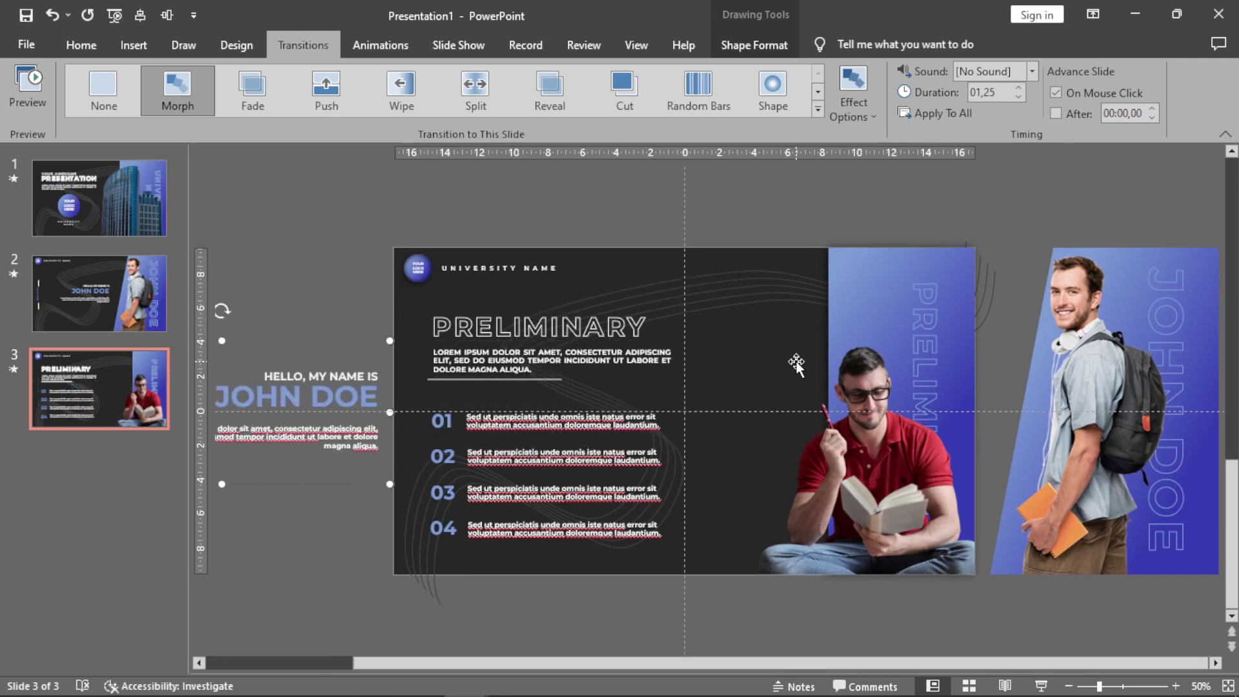
pyautogui.click(846, 197)
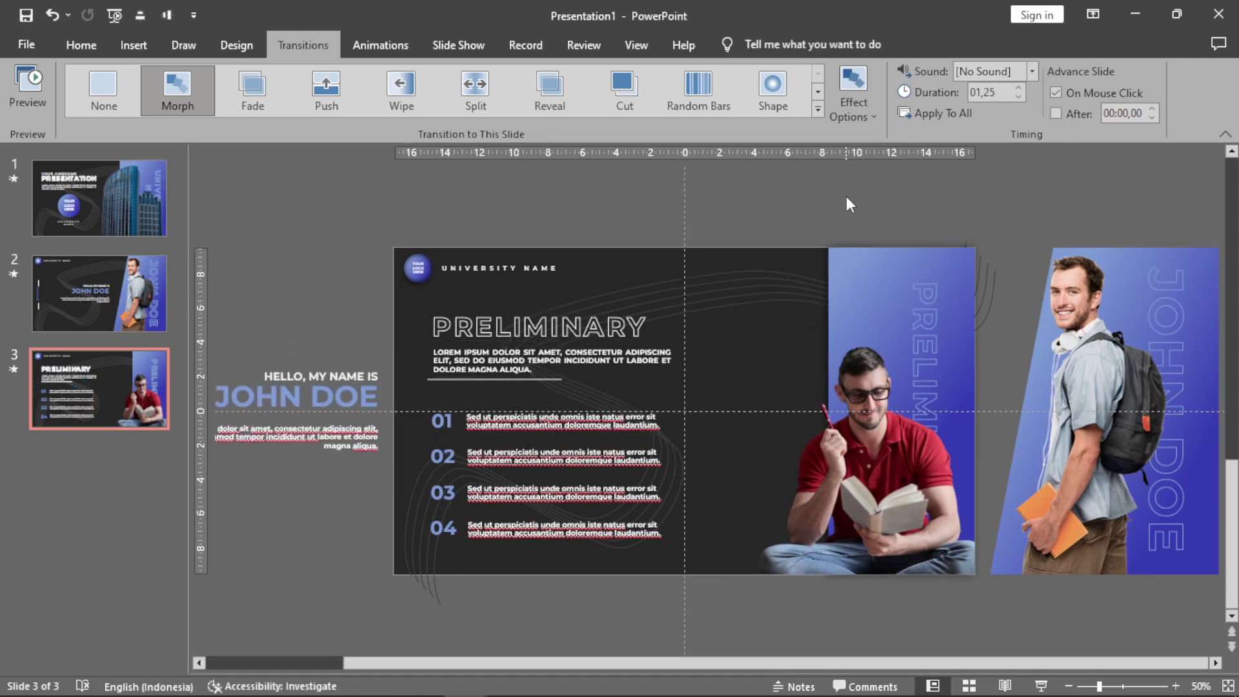
pyautogui.click(328, 371)
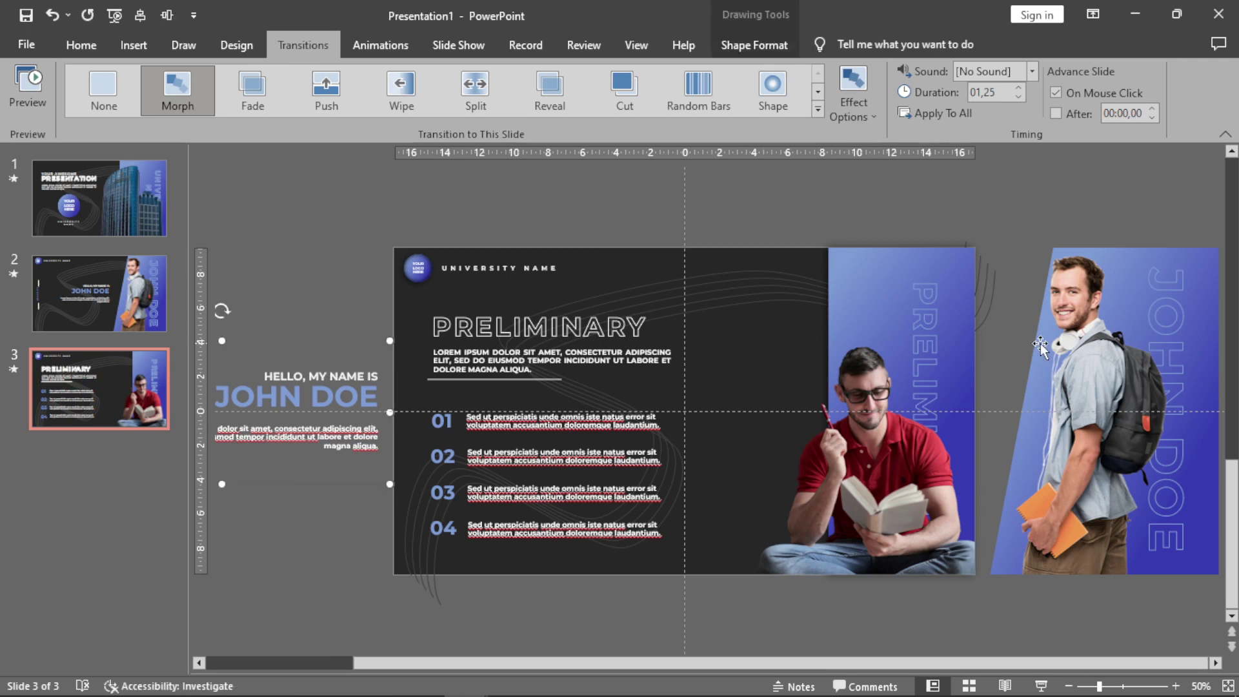
pyautogui.press('Delete')
pyautogui.click(1099, 338)
pyautogui.press('Delete')
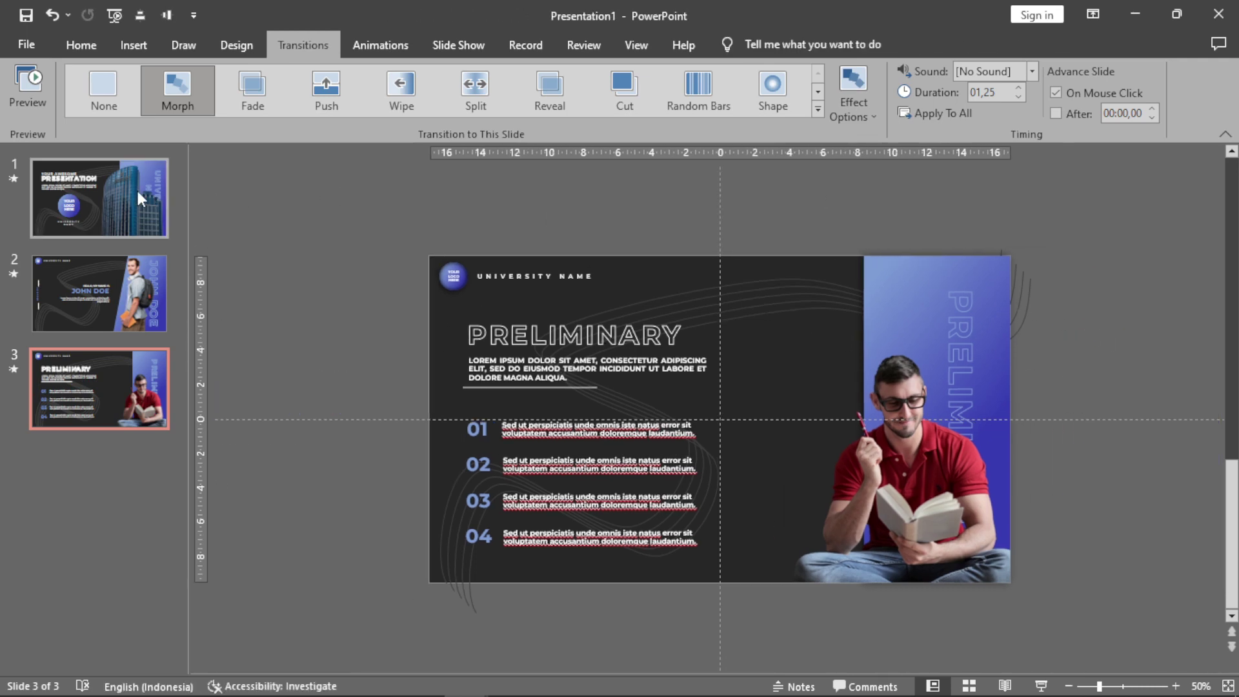
pyautogui.click(137, 188)
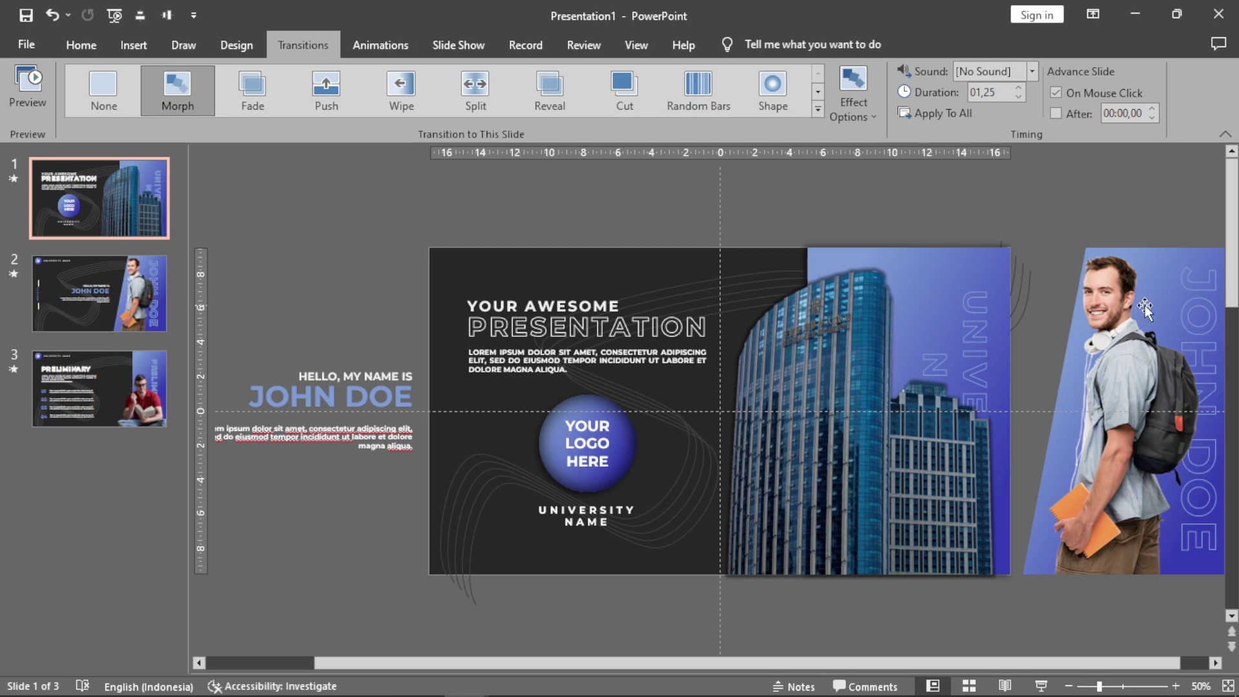
pyautogui.click(362, 366)
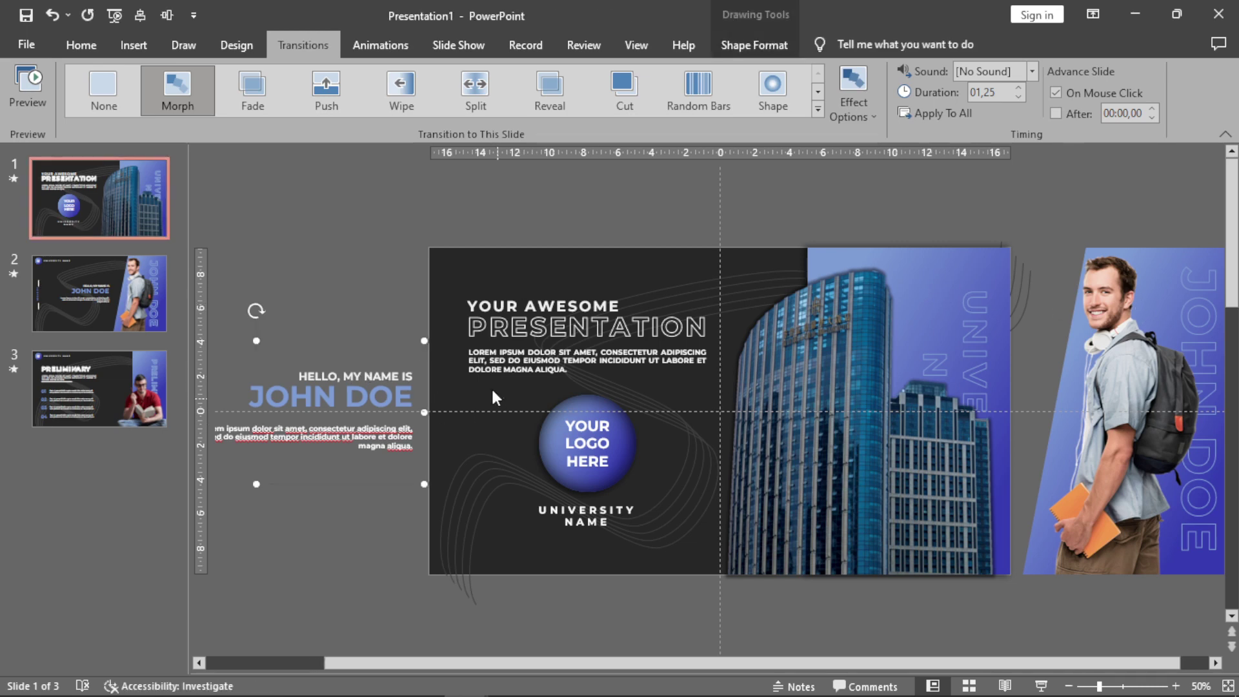
pyautogui.keyDown('shift'); pyautogui.click(1144, 305); pyautogui.keyUp('shift')
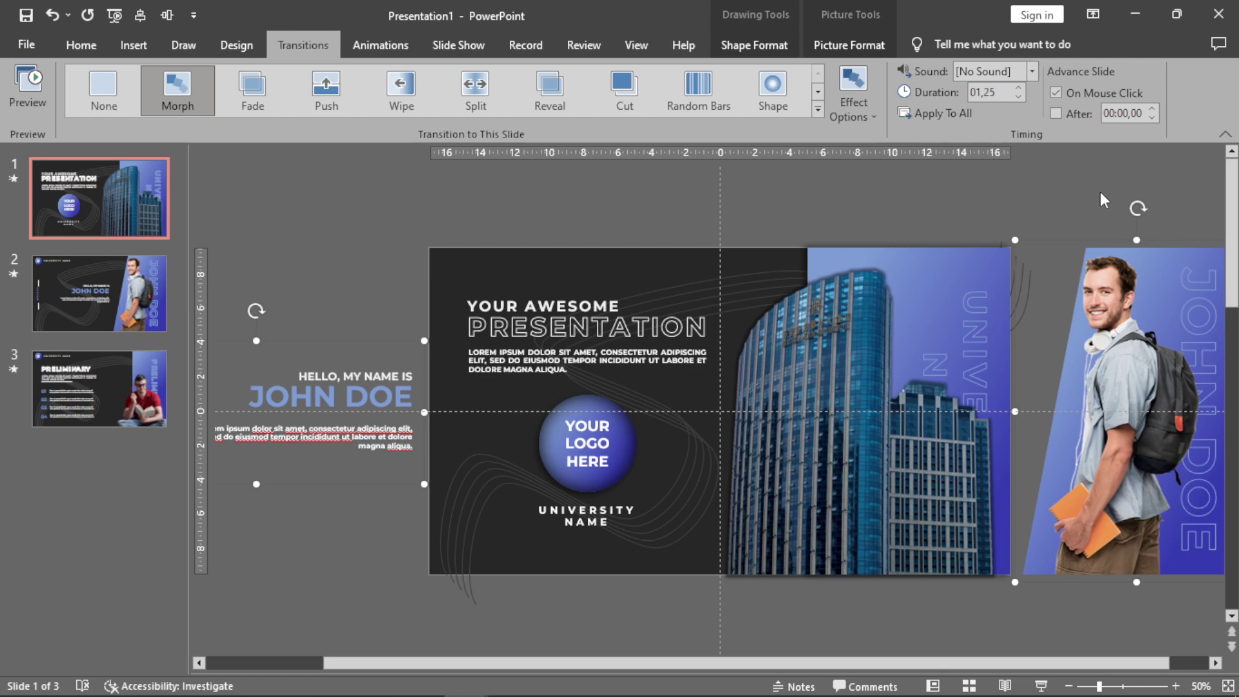
pyautogui.click(100, 389)
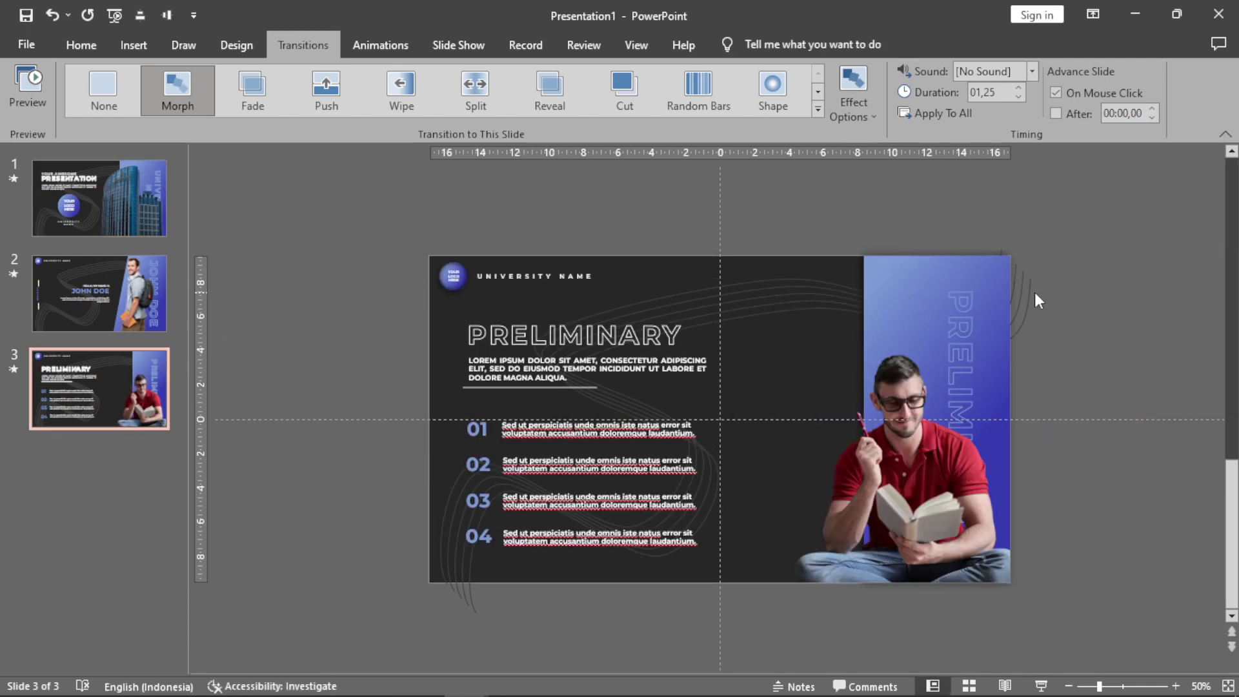
# Paste the greeting text and student photo onto slide 3, select the red-shirt photo, and return to slide 2.
pyautogui.hotkey('ctrl', 'v')
pyautogui.click(1059, 196)
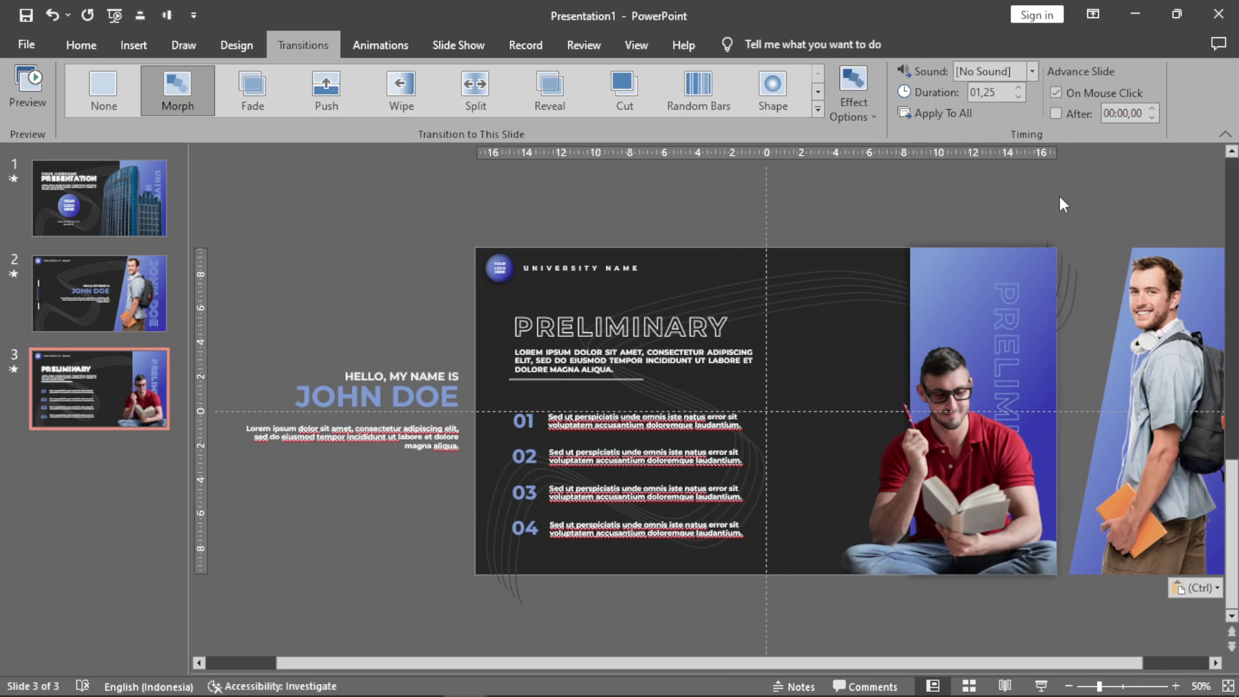
pyautogui.click(589, 317)
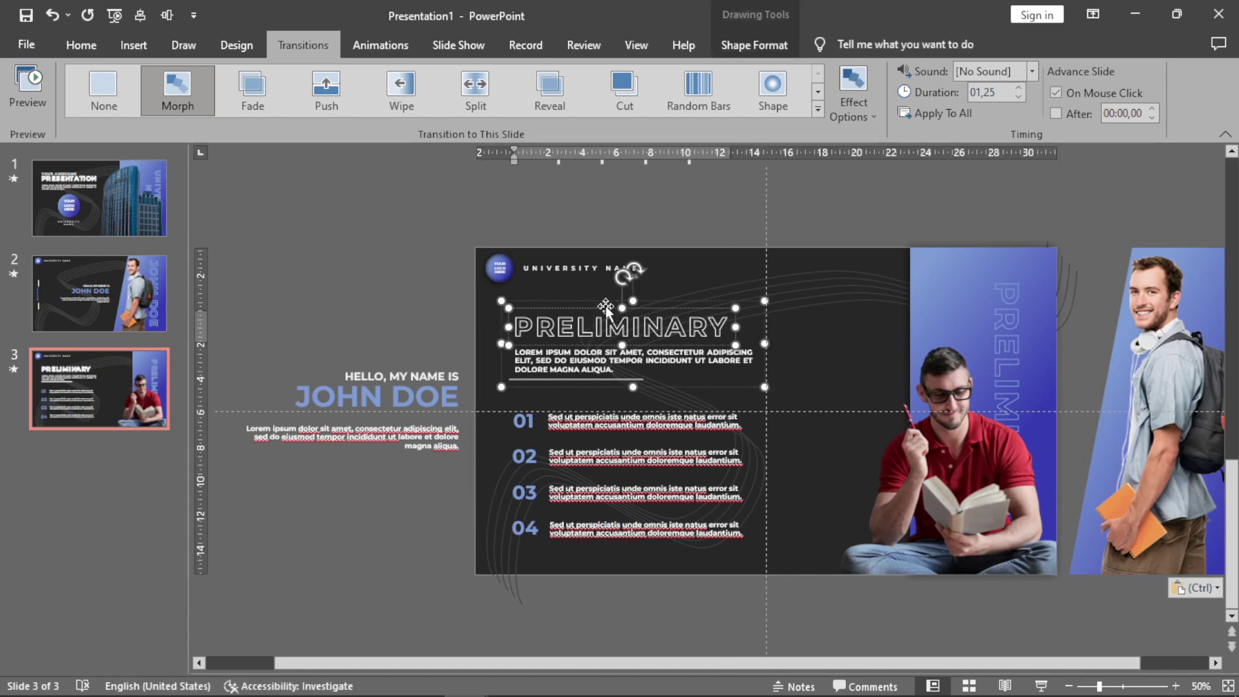
pyautogui.click(969, 279)
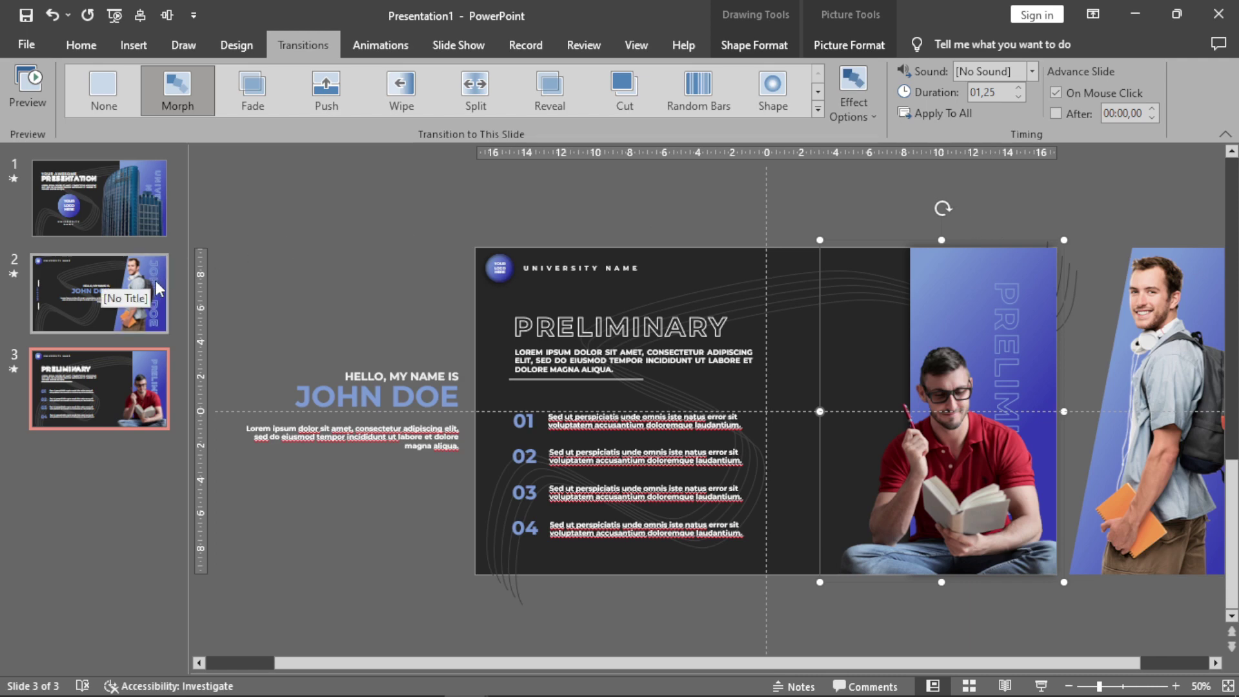
pyautogui.click(96, 270)
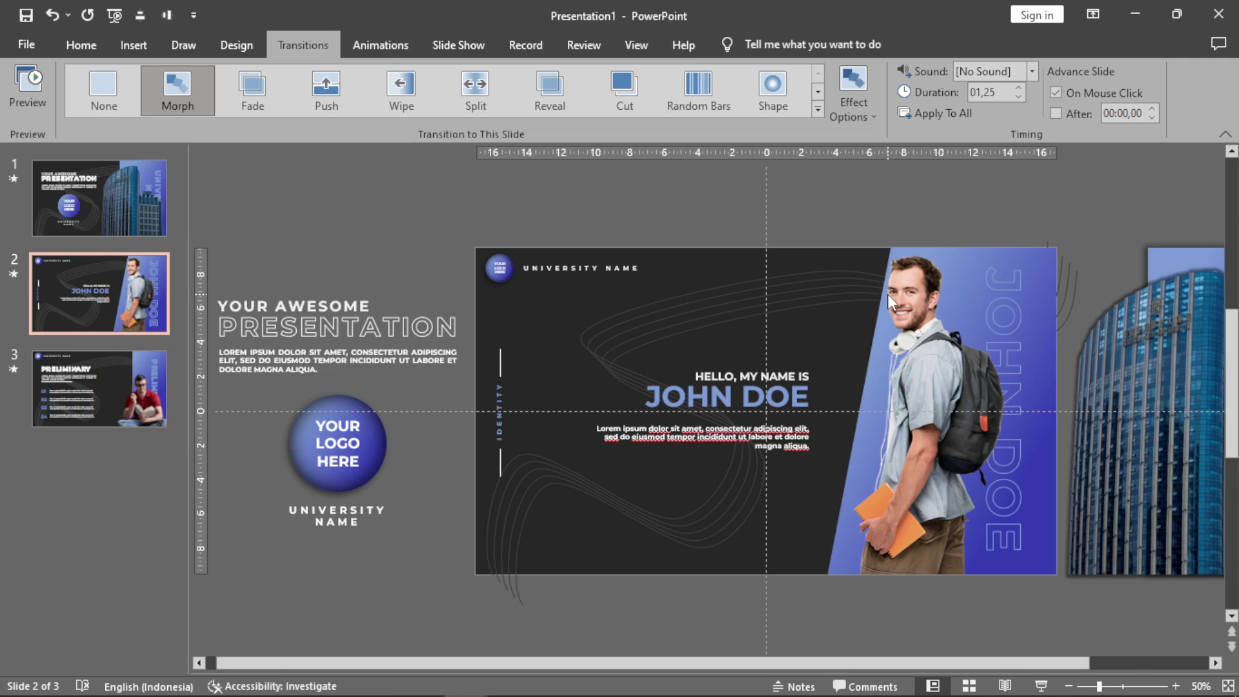
# Paste slide 3's red-shirt student photo onto slide 2 and send it to the back.
pyautogui.hotkey('ctrl', 'v')
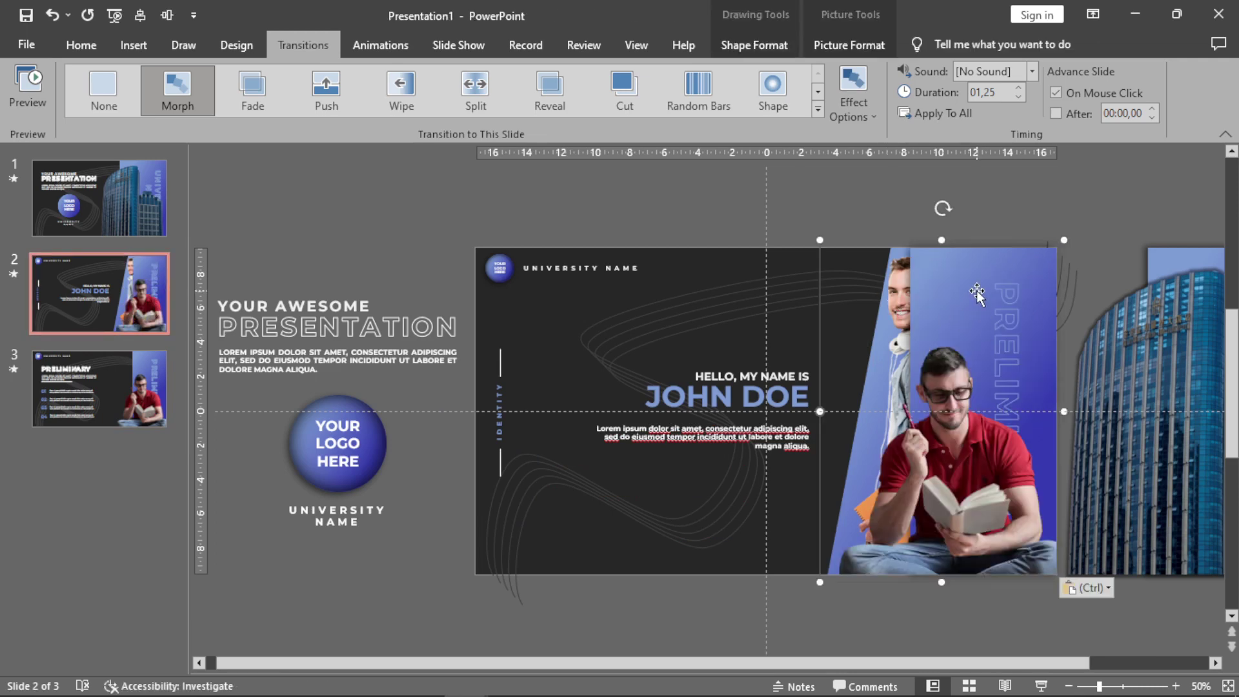
pyautogui.rightClick(977, 292)
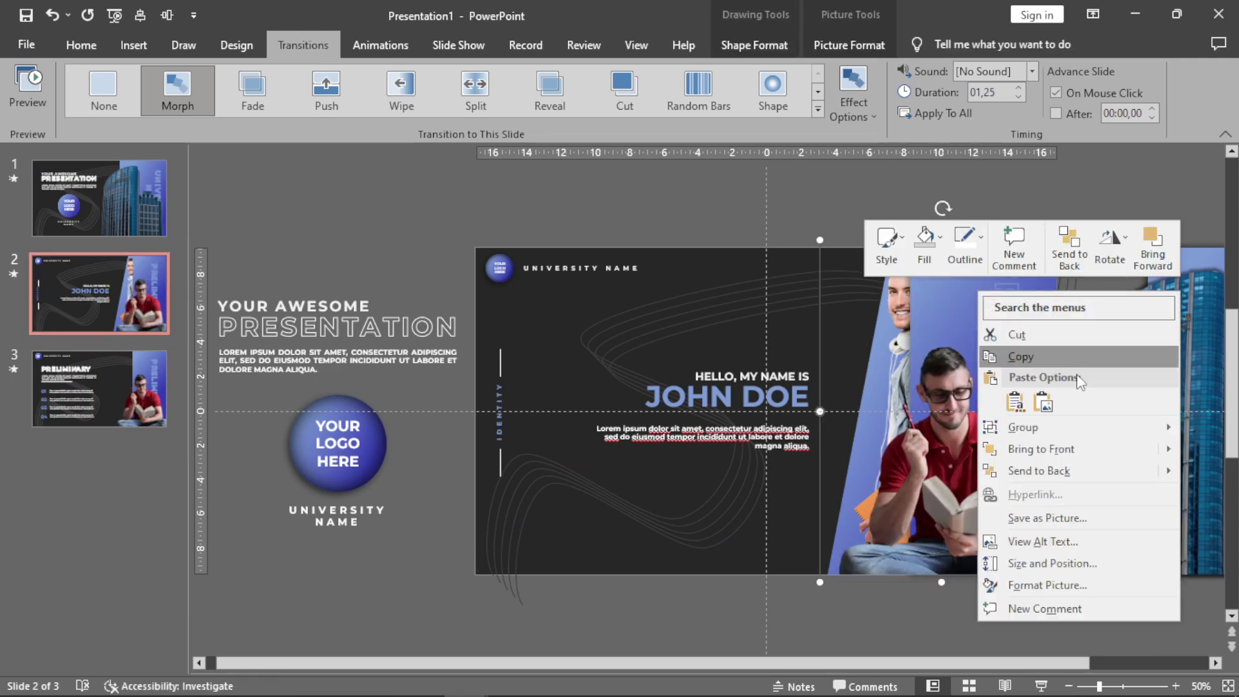
pyautogui.click(1043, 470)
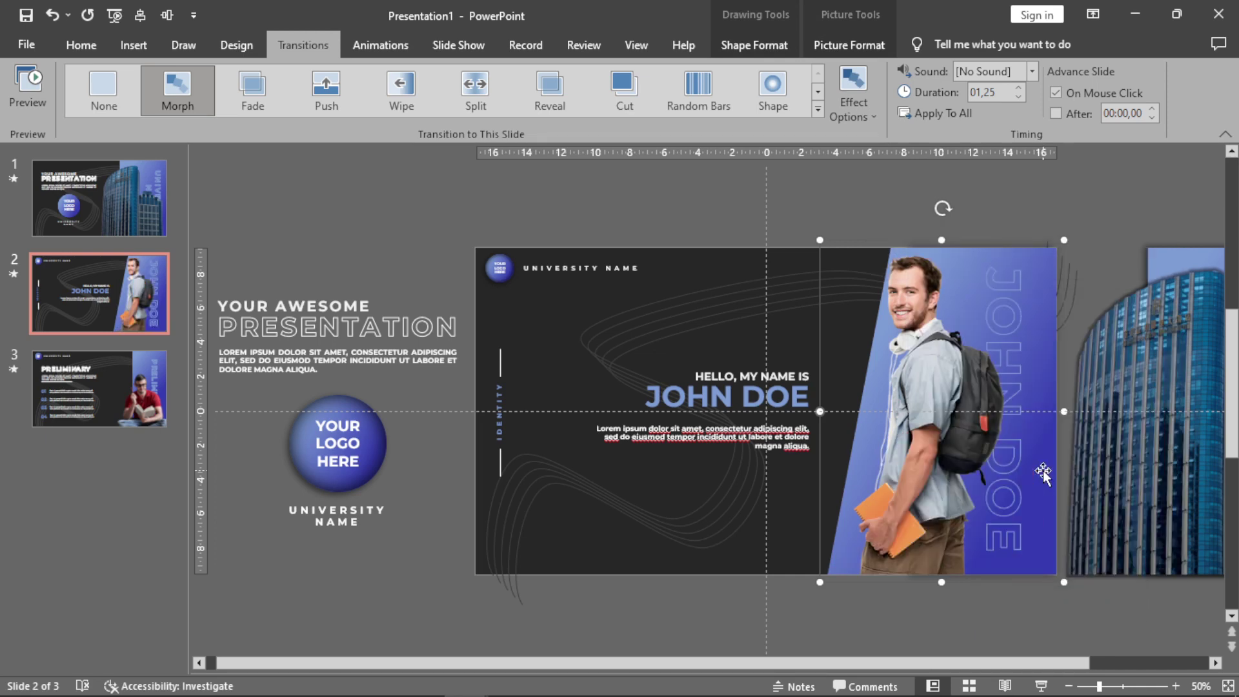
# Push the photo beyond slide 2's right edge and zoom out to 30%.
pyautogui.press('Right')
pyautogui.press('Right')
pyautogui.press('Right')
pyautogui.press('Right')
pyautogui.press('Right')
pyautogui.press('Right')
pyautogui.press('Right')
pyautogui.press('Right')
pyautogui.press('Right')
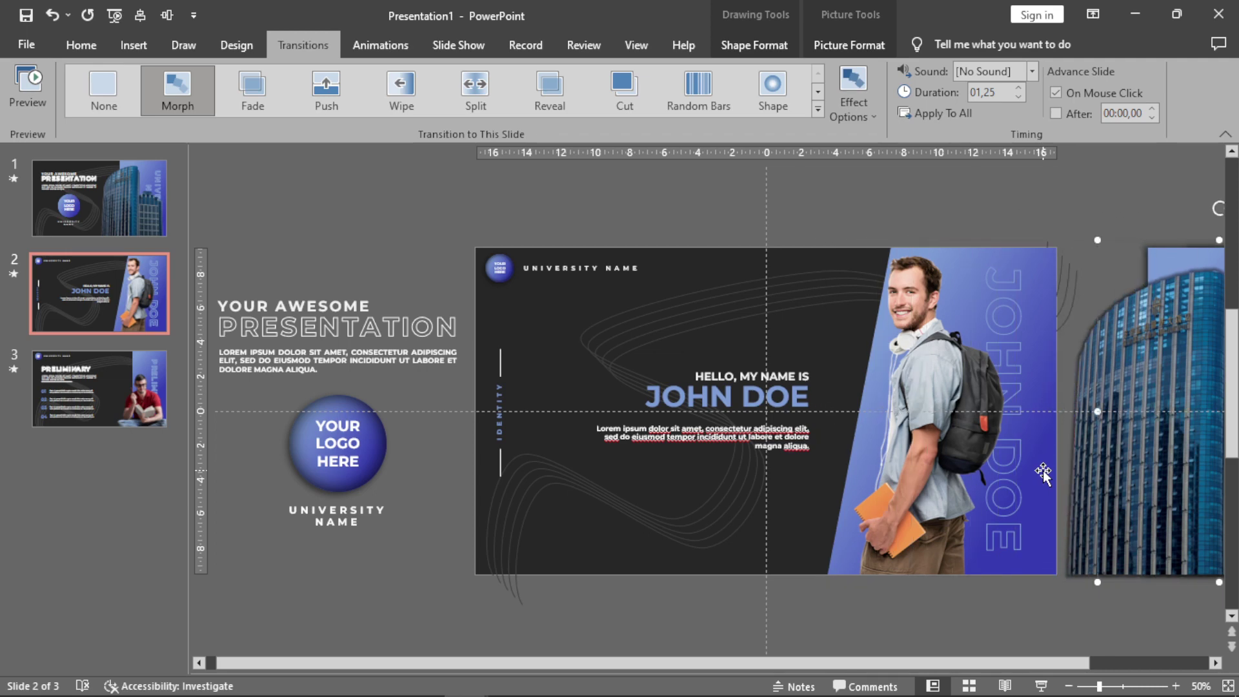
pyautogui.press('Escape')
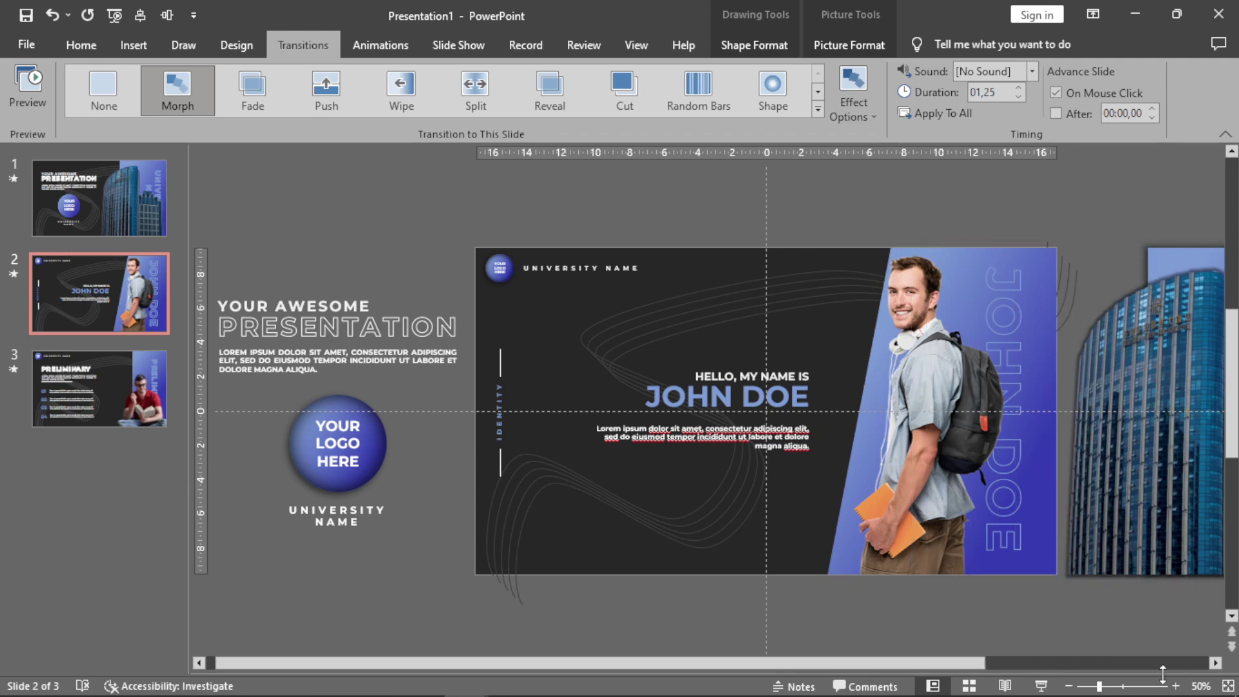
pyautogui.click(1068, 685)
pyautogui.click(1068, 685)
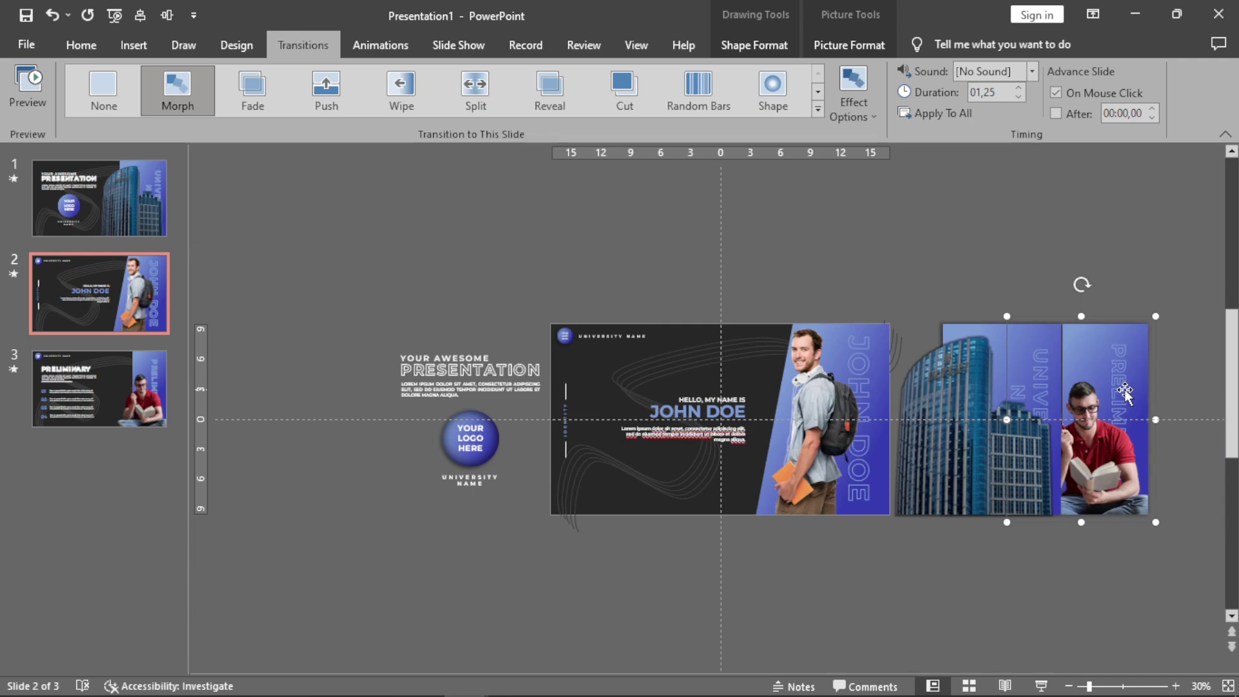
# Nudge the red-shirt photo clear of the building picture, then flip through slides 1–3.
pyautogui.press('Right')
pyautogui.press('Right')
pyautogui.press('Right')
pyautogui.press('Right')
pyautogui.press('Right')
pyautogui.press('Right')
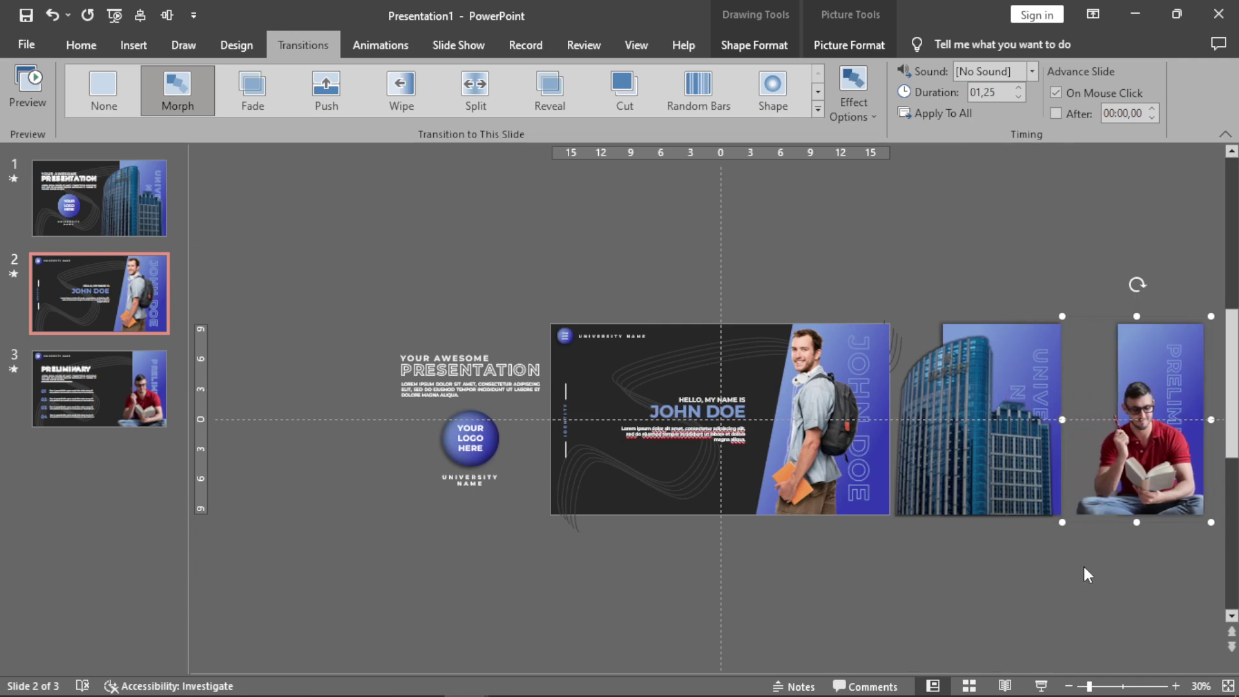
pyautogui.click(1083, 568)
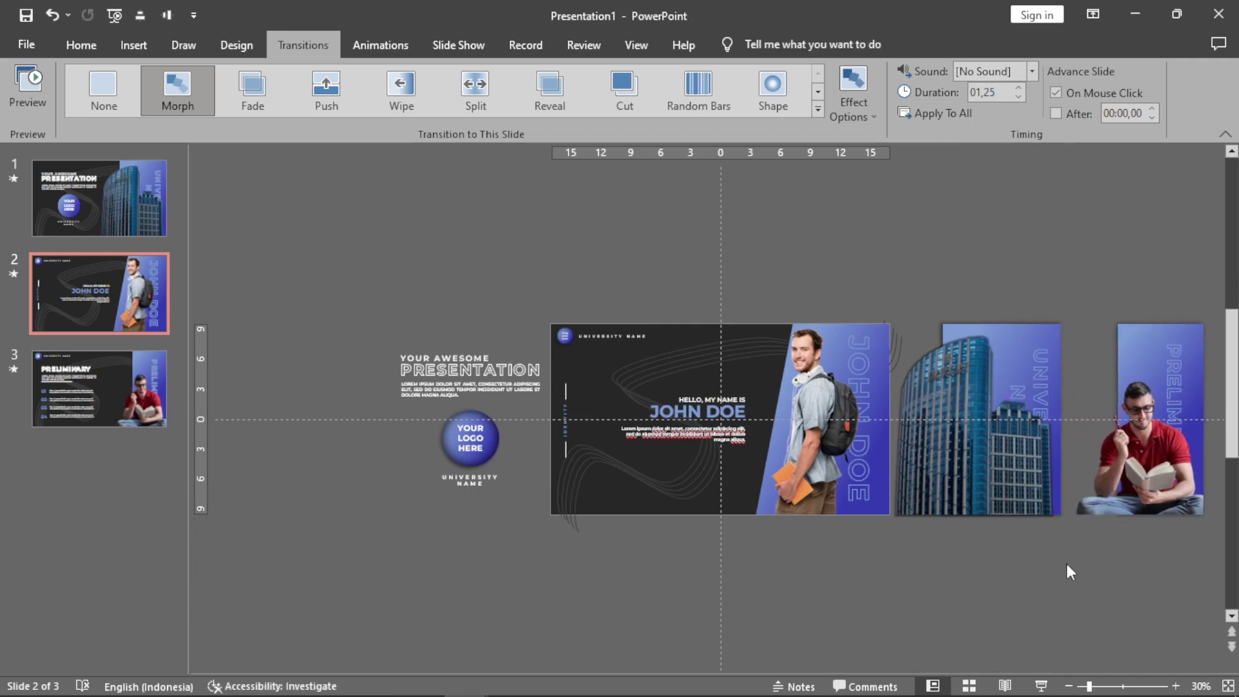
pyautogui.click(123, 375)
pyautogui.click(125, 306)
pyautogui.click(122, 226)
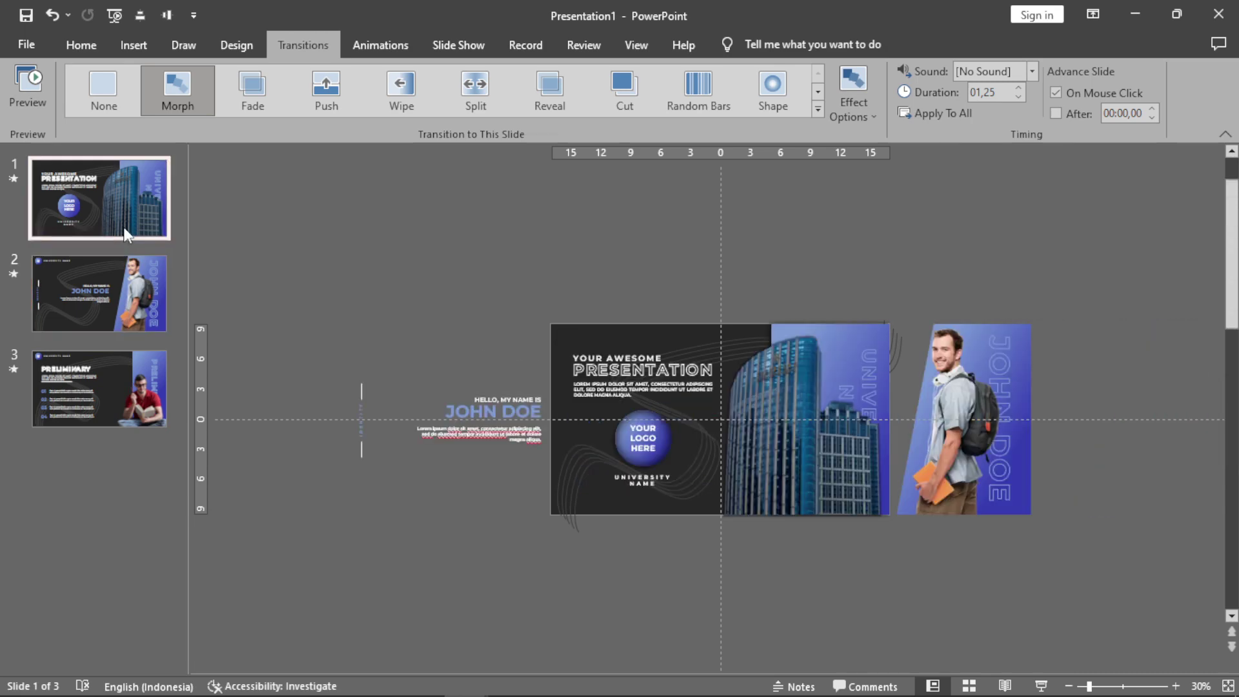
pyautogui.click(125, 300)
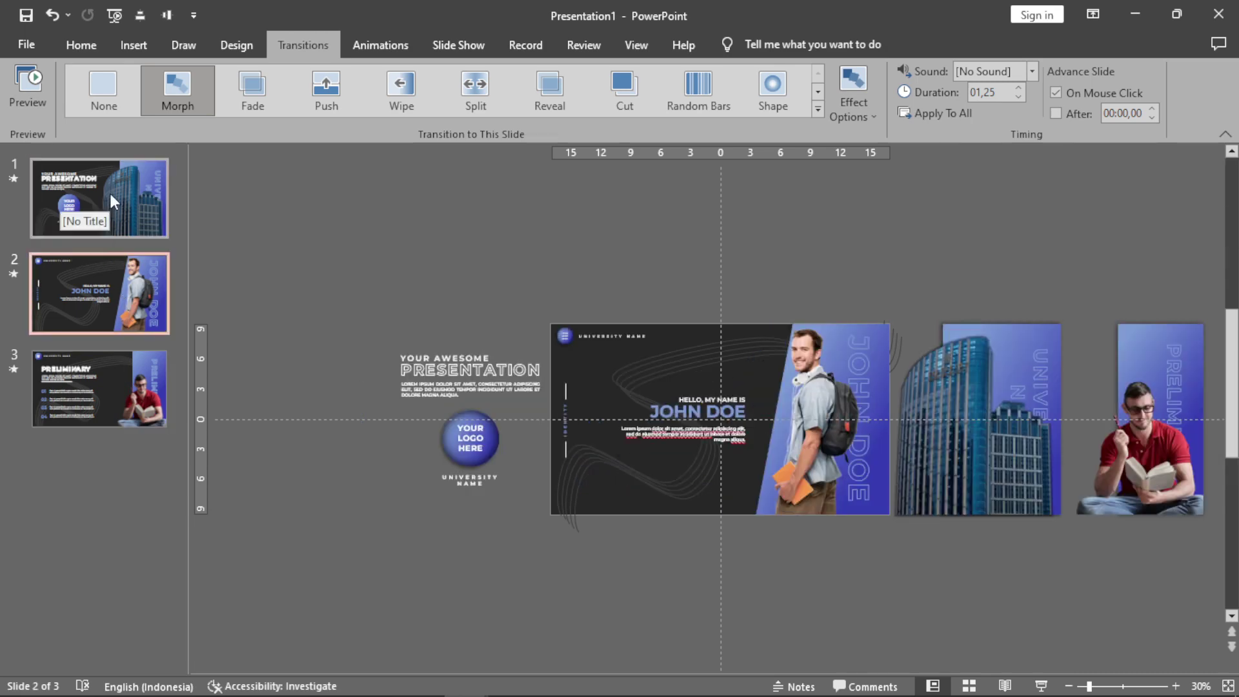
pyautogui.click(109, 191)
pyautogui.click(112, 305)
pyautogui.click(114, 374)
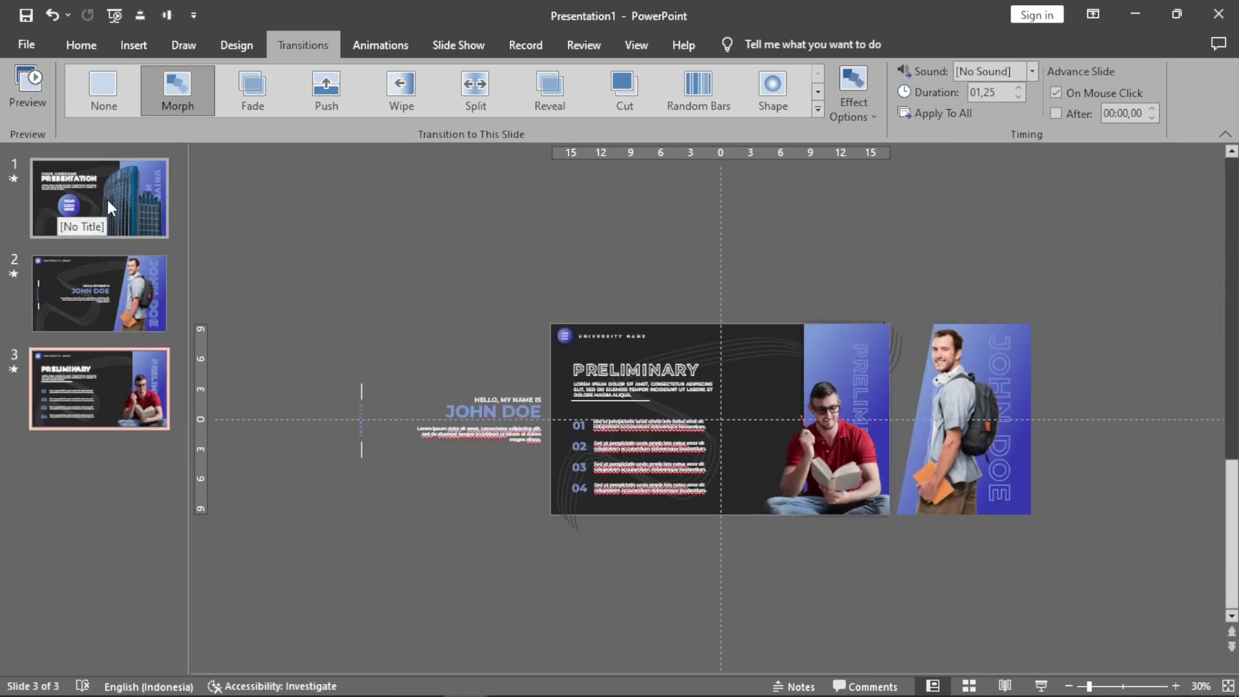
pyautogui.click(108, 205)
# Zoom back to 50% on slide 1 and start the slideshow.
pyautogui.click(1175, 686)
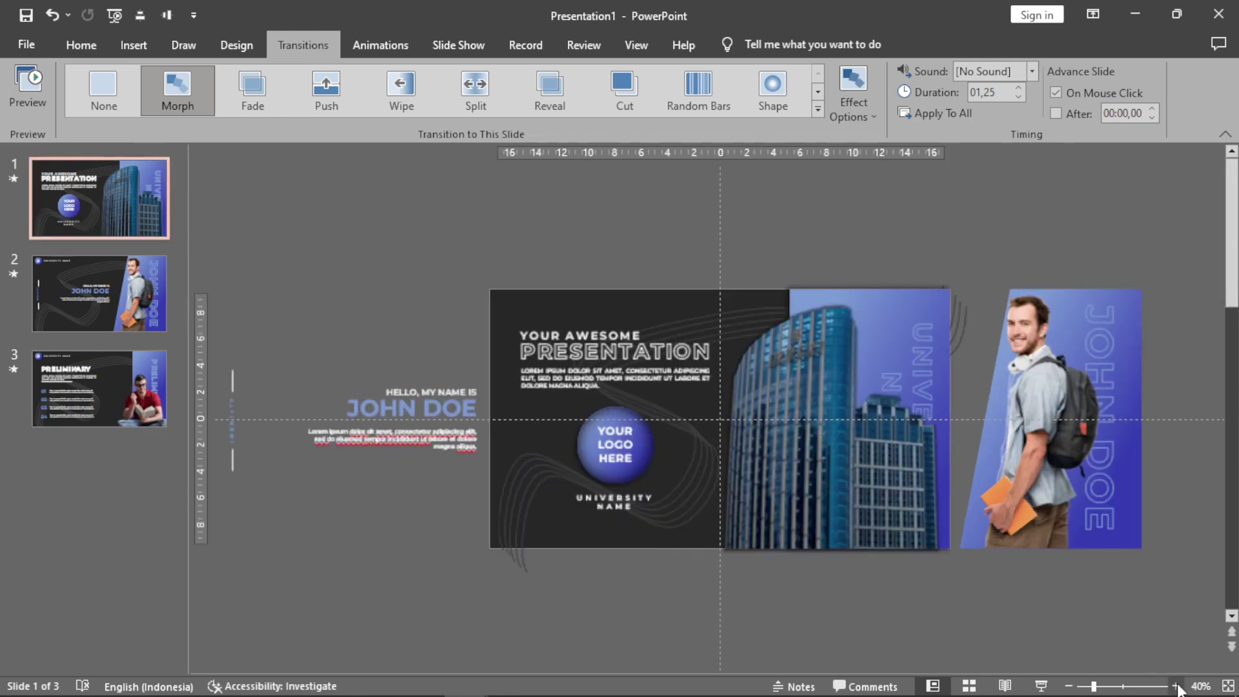
pyautogui.click(1176, 685)
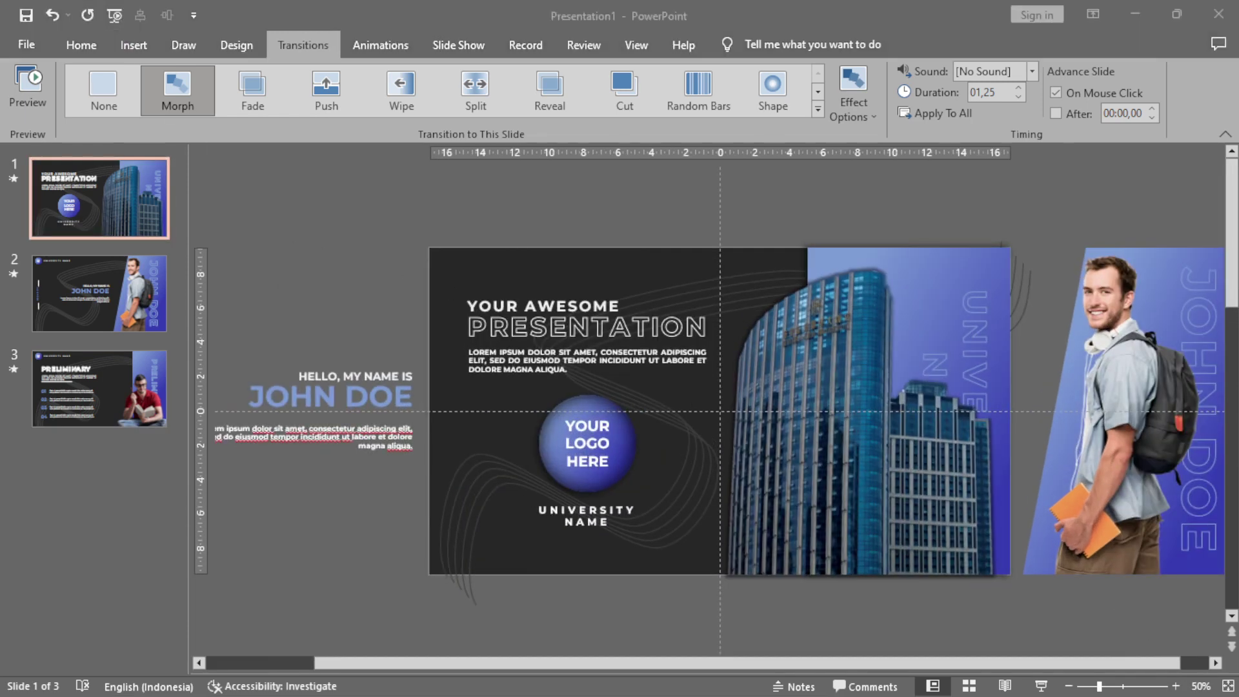
pyautogui.click(115, 15)
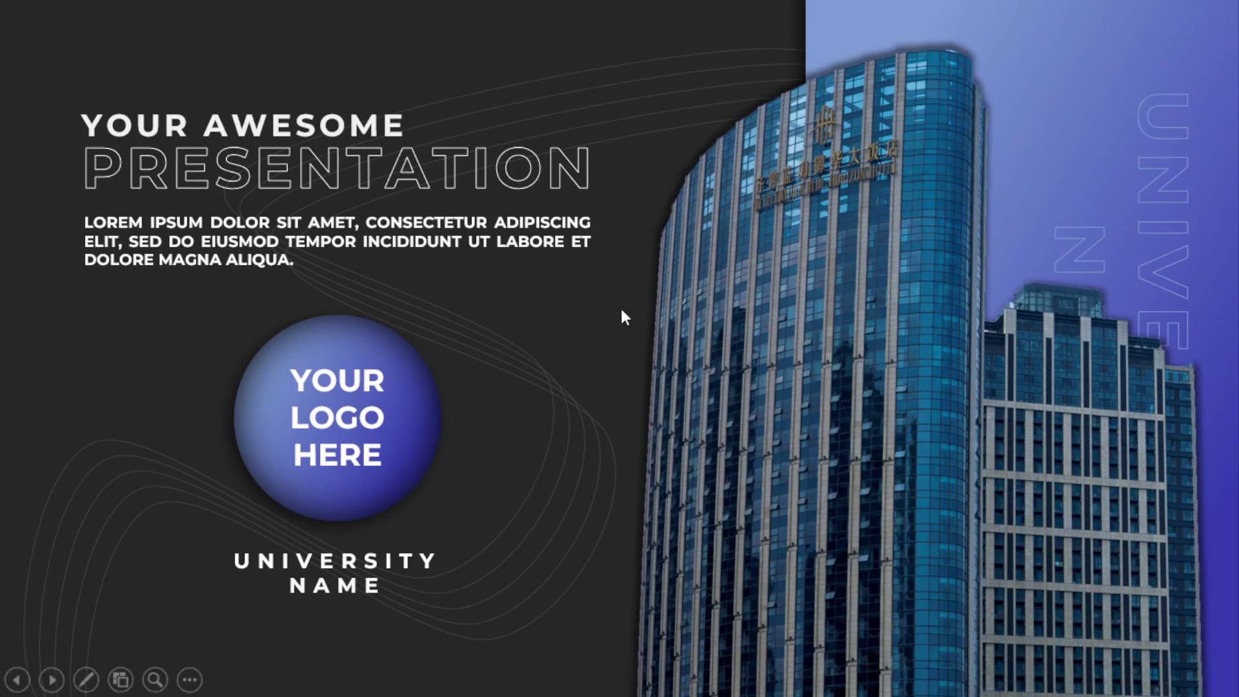
# Advance from the title slide through John Doe to Preliminary, then exit the slideshow.
pyautogui.click(618, 323)
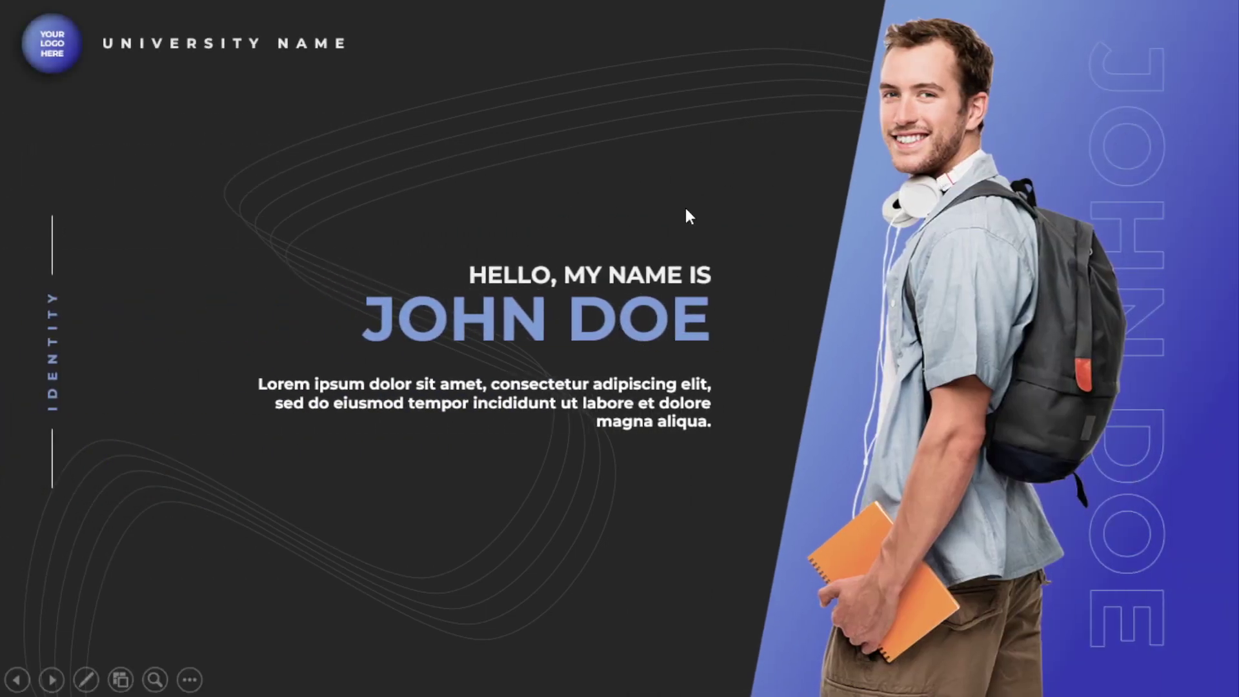
pyautogui.click(686, 209)
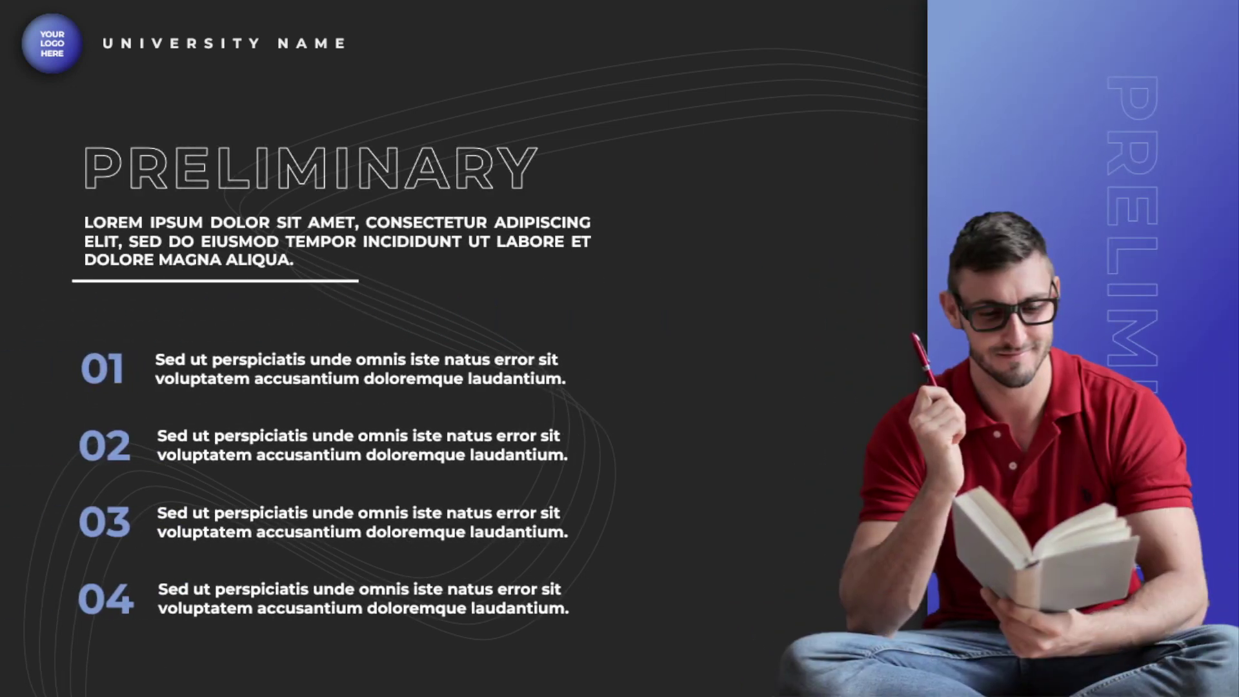
pyautogui.press('Escape')
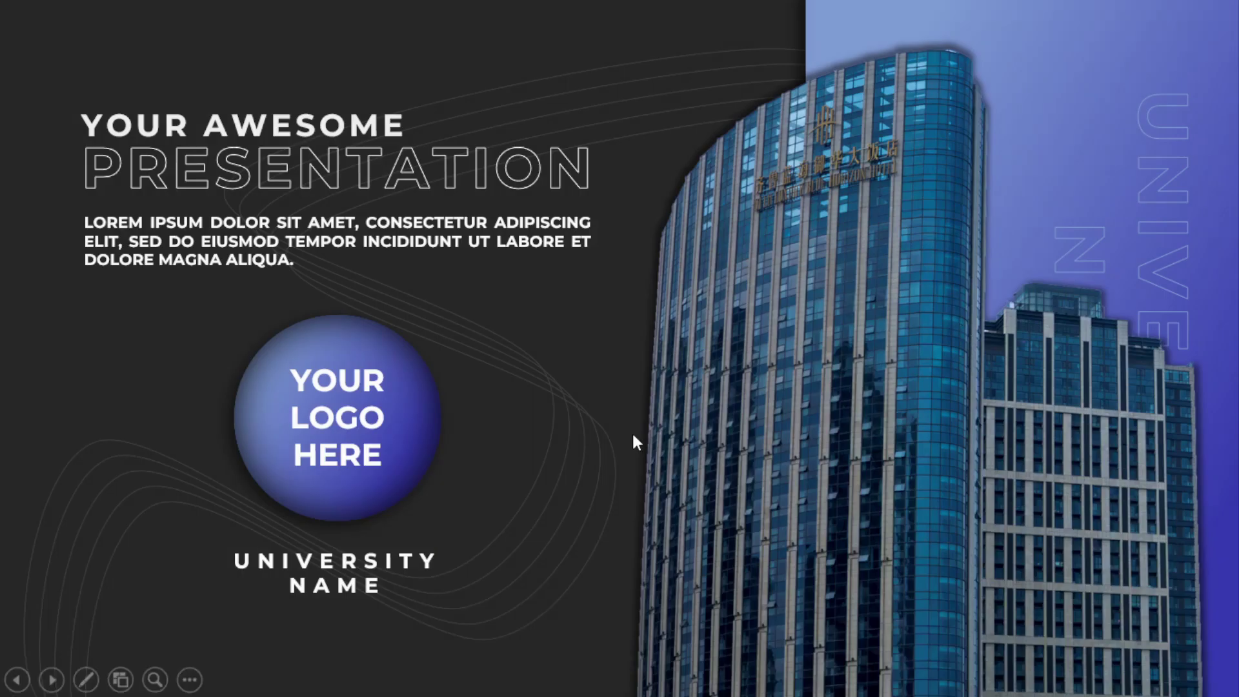
# Replay from the title slide through John Doe and Preliminary to Identification of Problem.
pyautogui.click(614, 344)
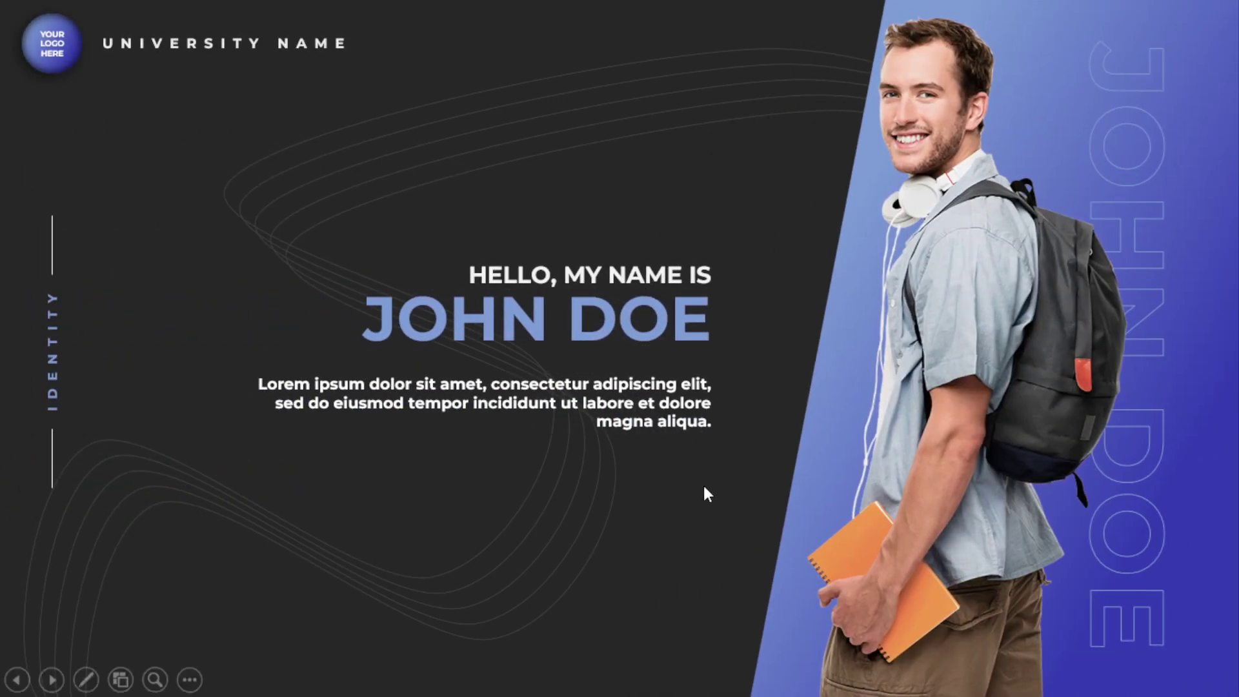
pyautogui.click(718, 466)
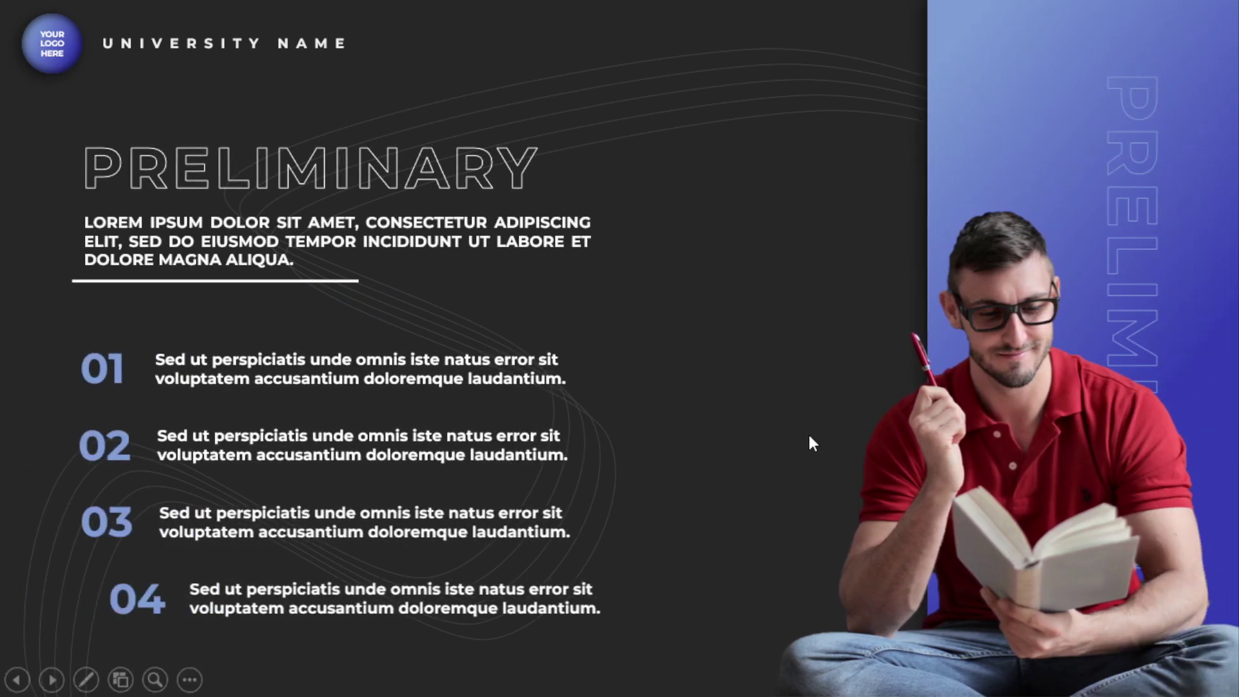
pyautogui.click(739, 380)
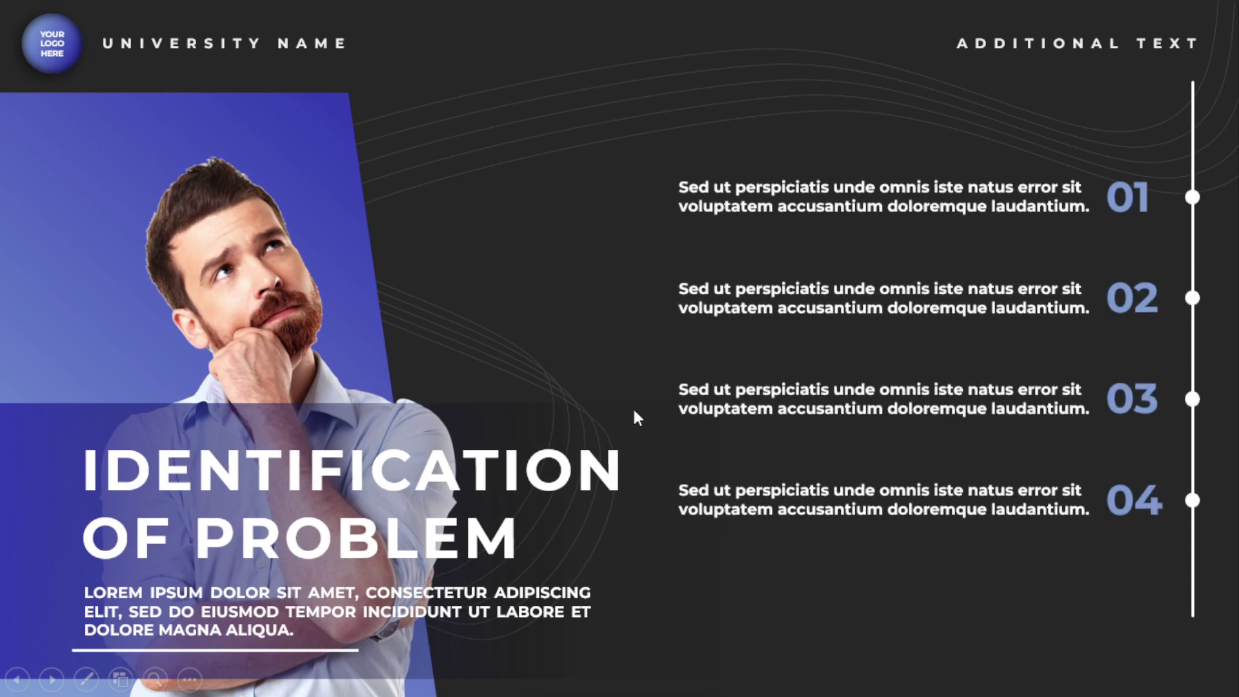
# Step past the Problem Statement and Problem Scope slides until Research Purposes appears.
pyautogui.click(654, 366)
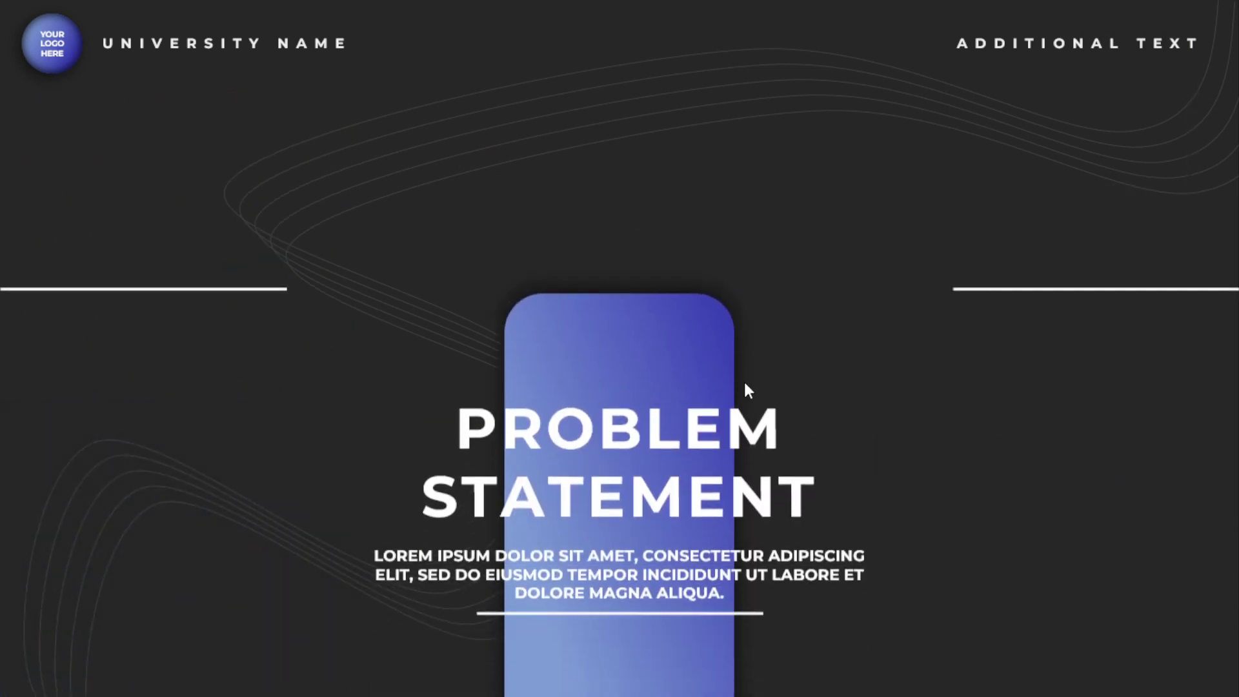
pyautogui.click(947, 495)
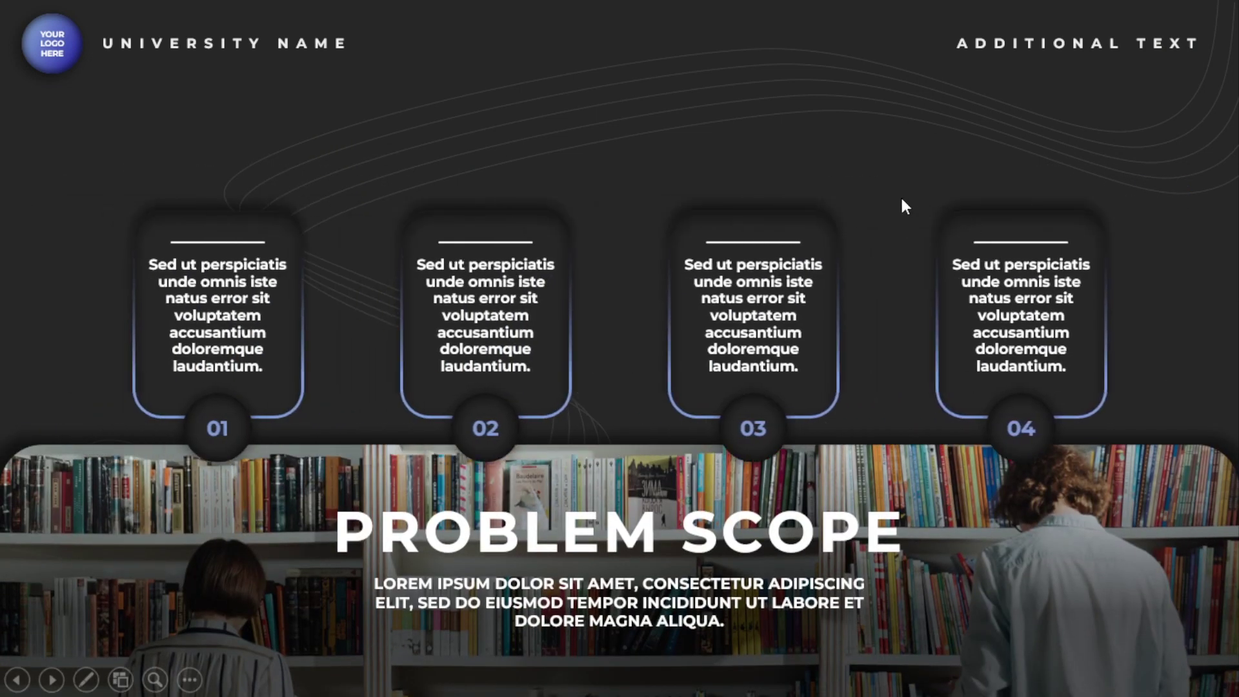
pyautogui.click(899, 215)
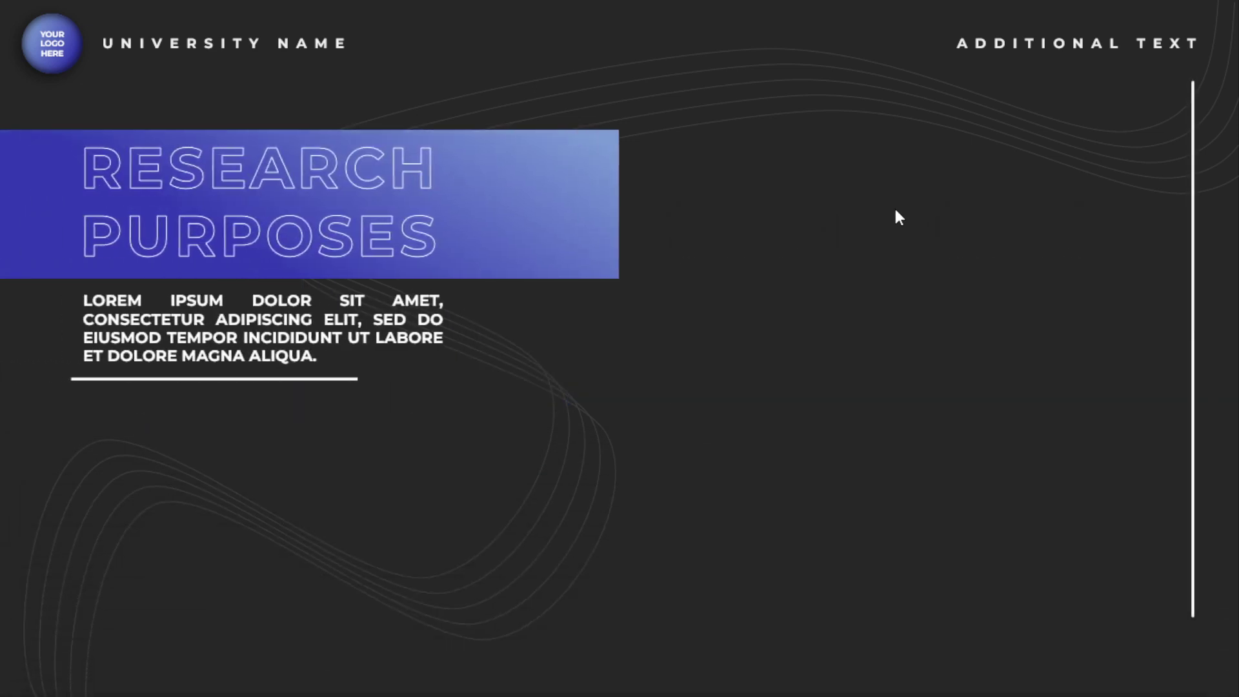